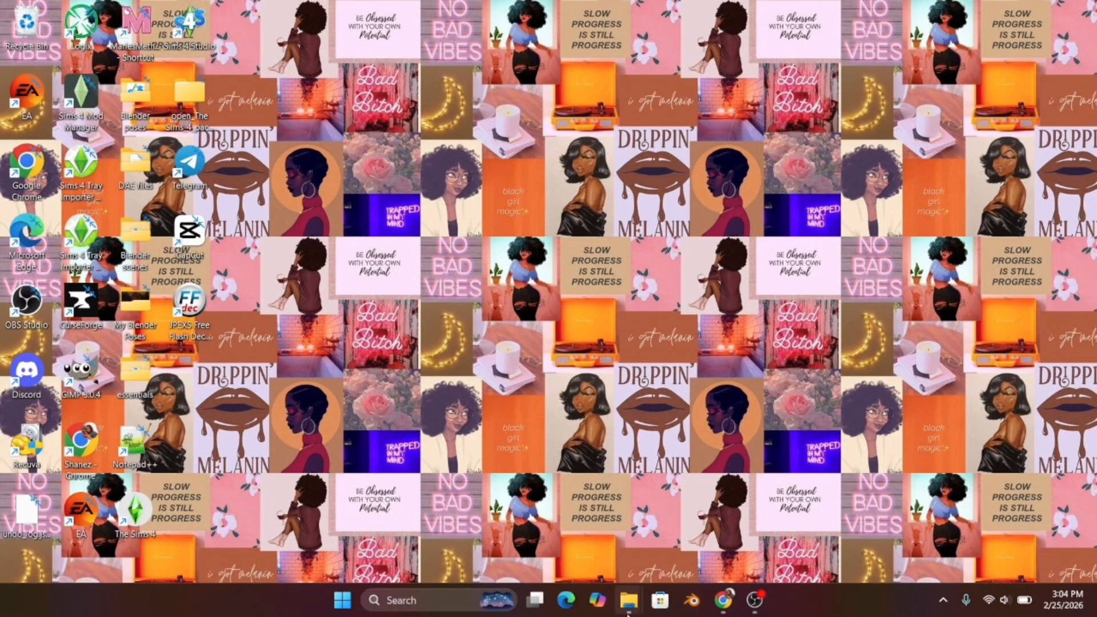
# Switch to Chrome and review the Blank Meshes Canvas and Rugs page on The Sims Resource and the "blank canvas sims 4" image results.
pyautogui.click(723, 599)
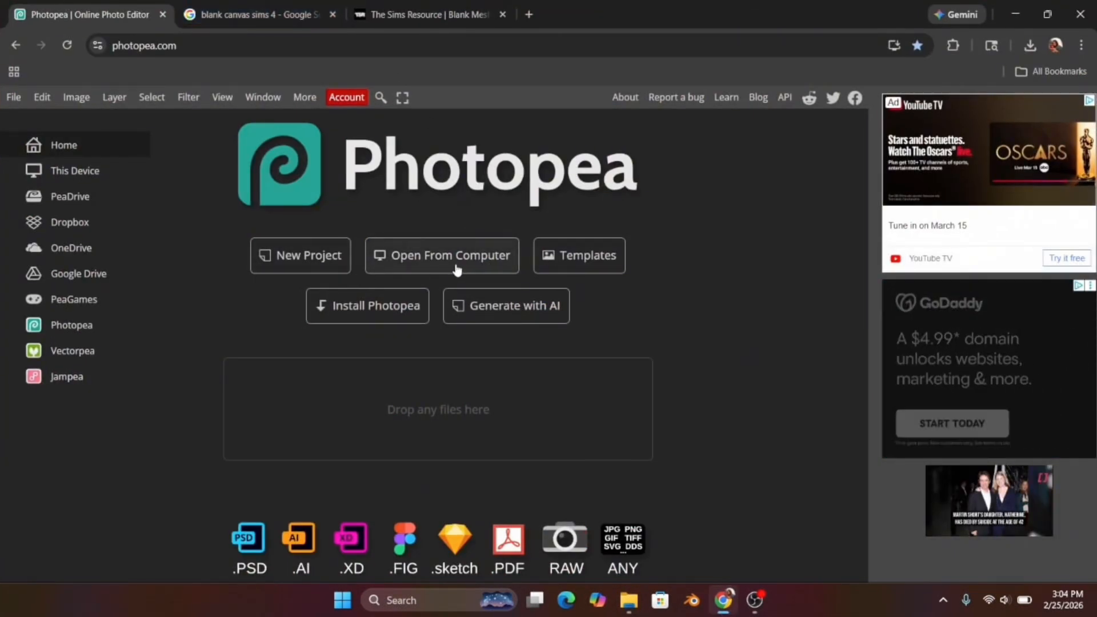
pyautogui.click(390, 14)
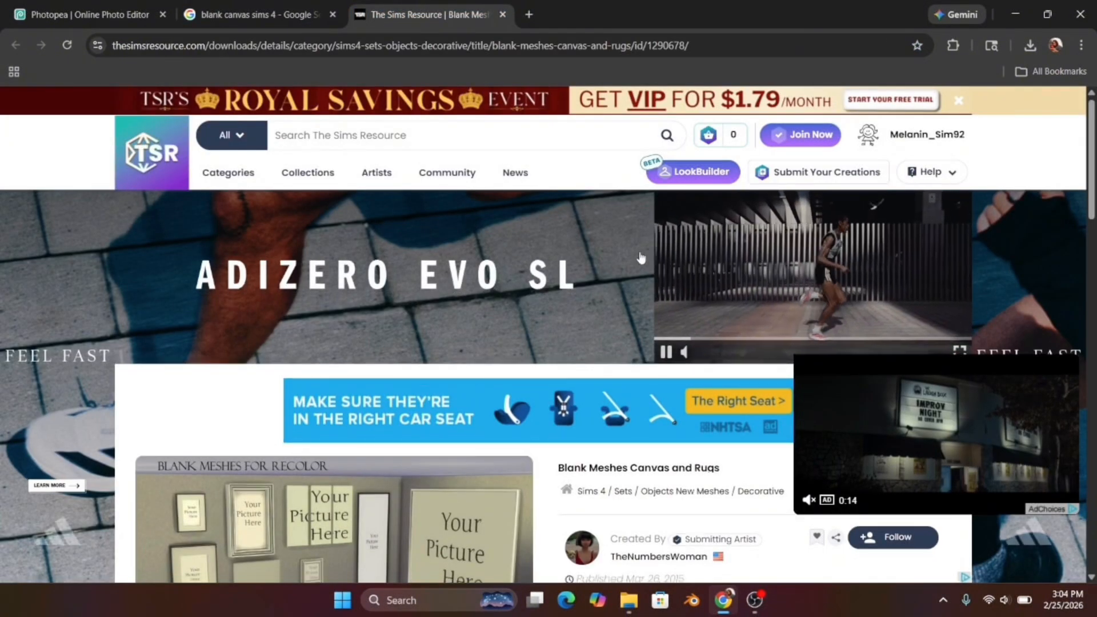
pyautogui.scroll(-7, 447, 446)
pyautogui.scroll(5, 446, 446)
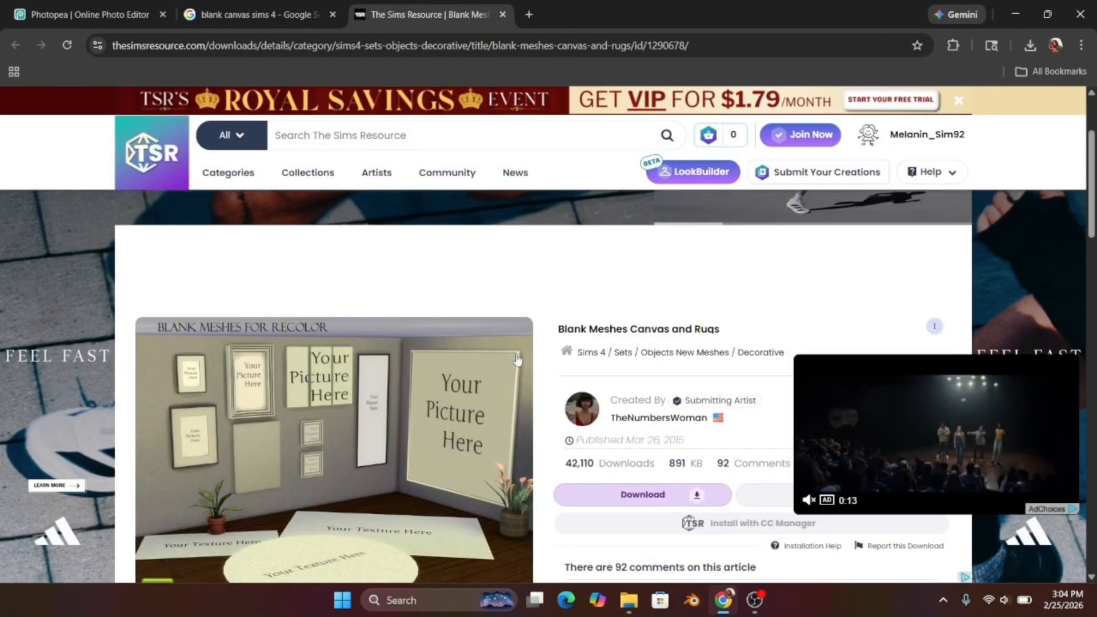
pyautogui.scroll(-3, 446, 446)
pyautogui.click(266, 13)
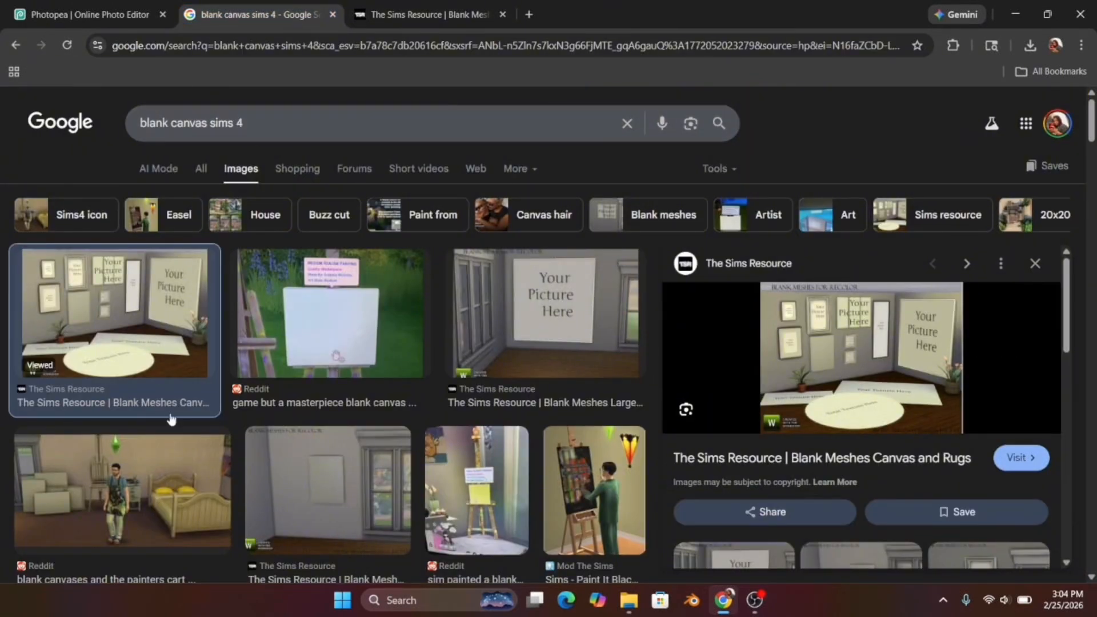
pyautogui.click(402, 5)
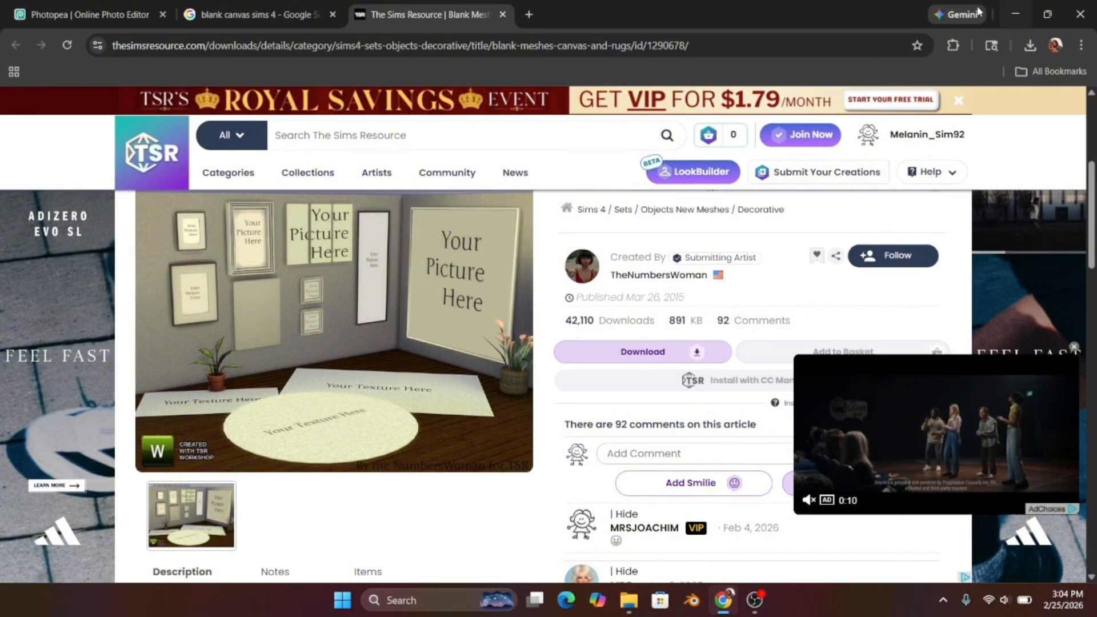
# Open NumbersWomanBlankCanvasandRugLargePicture-0315.package from the downloaded 1290678 folder in Sims 4 Studio.
pyautogui.moveTo(628, 600)
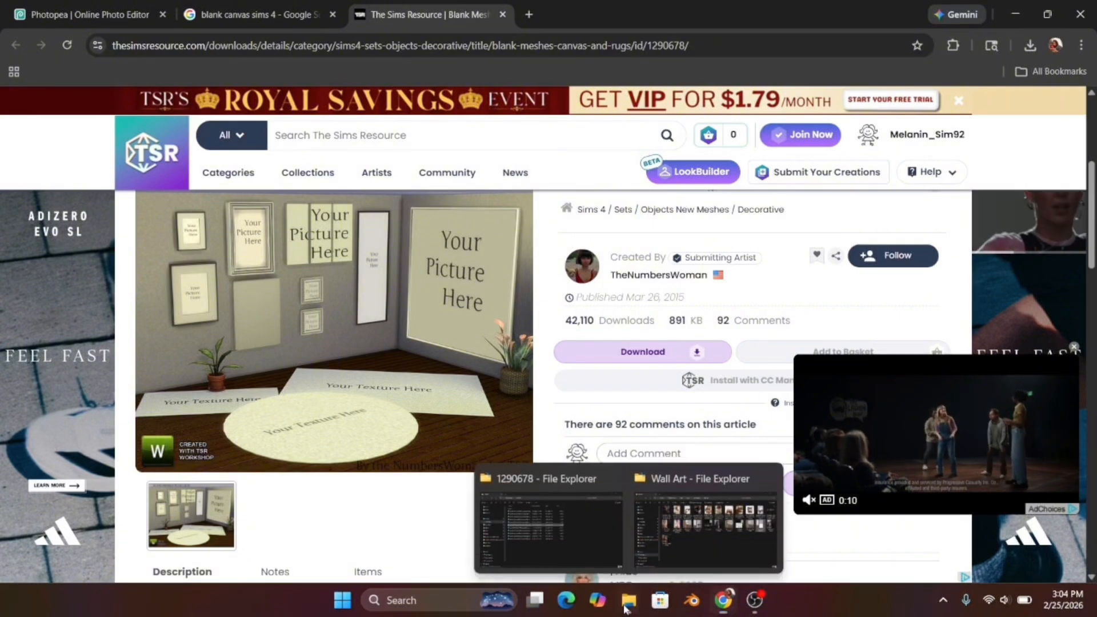
pyautogui.click(574, 540)
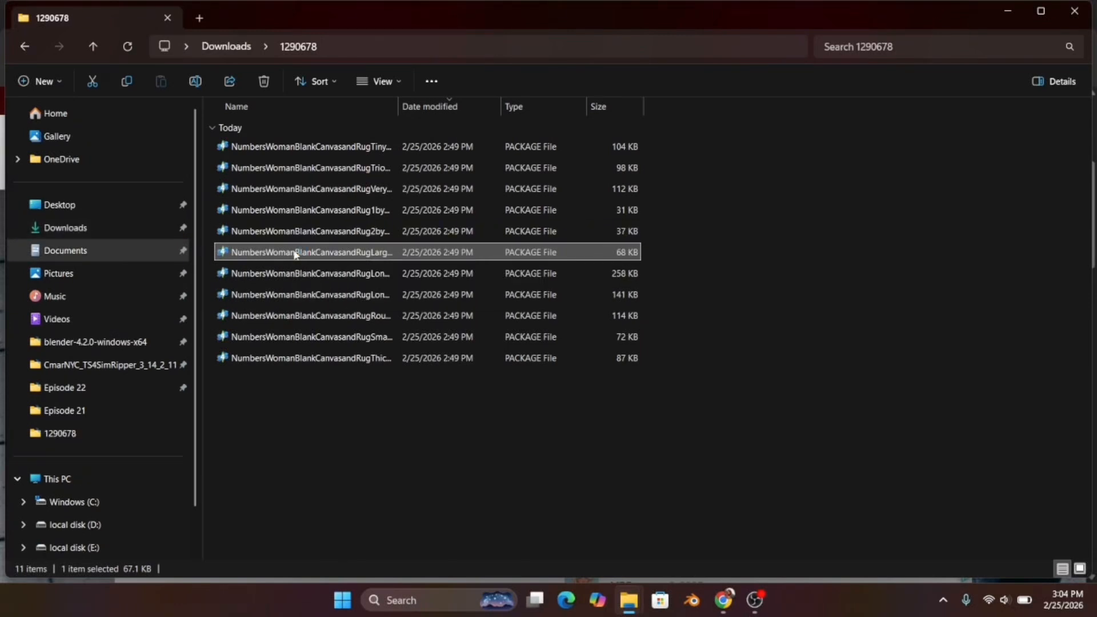
pyautogui.click(366, 258)
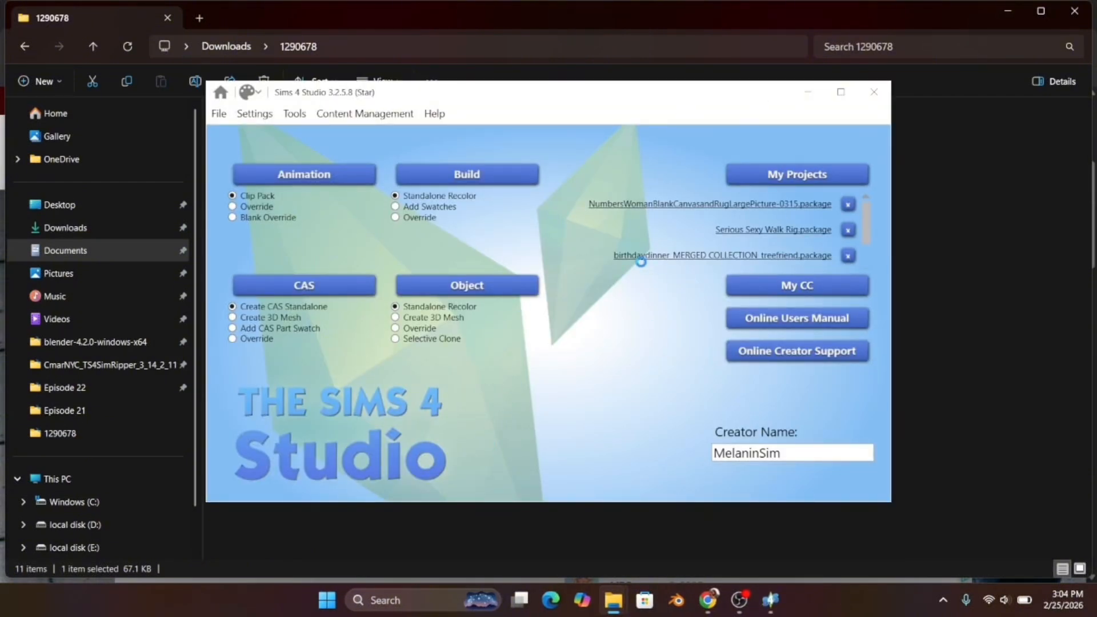
pyautogui.click(646, 204)
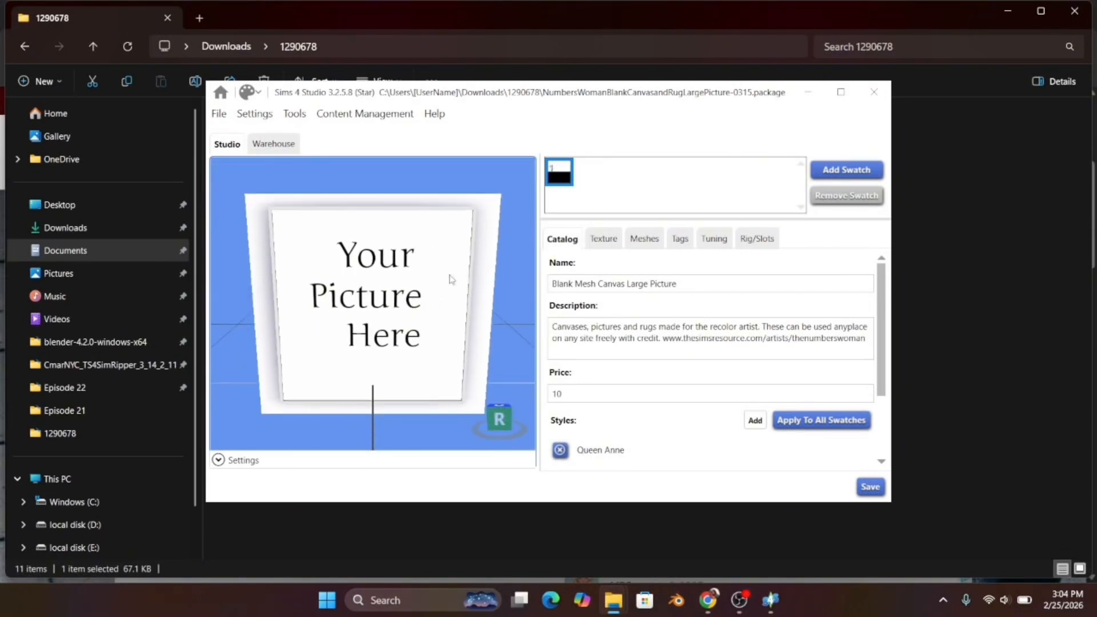
# Export the canvas's diffuse texture to the Wall Art folder as wall canvas base.png, replacing the existing file.
pyautogui.click(599, 241)
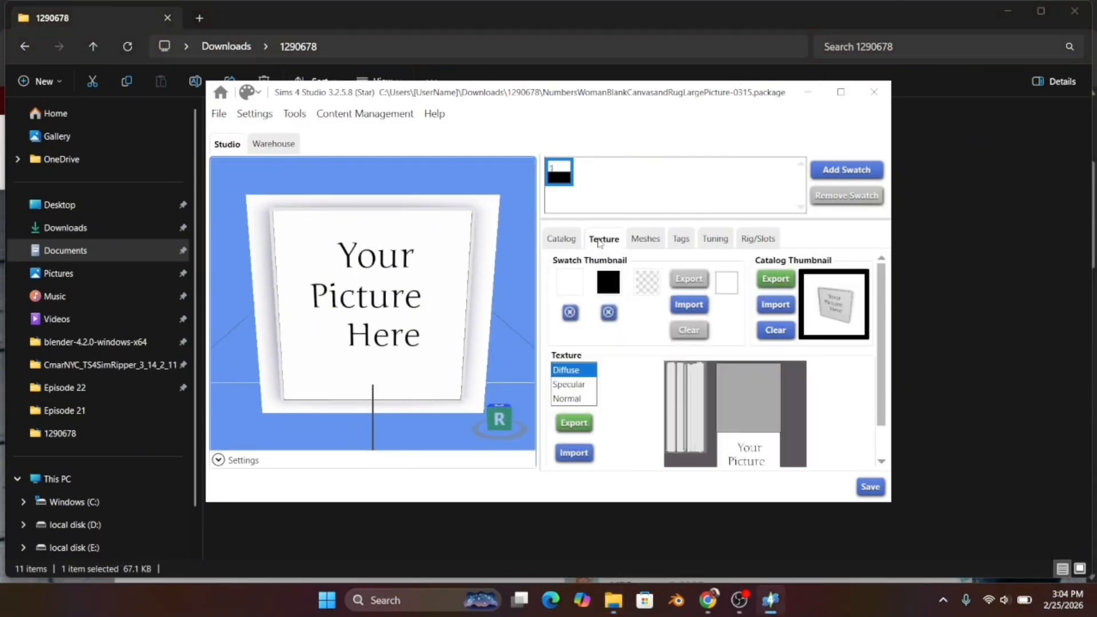
pyautogui.click(571, 422)
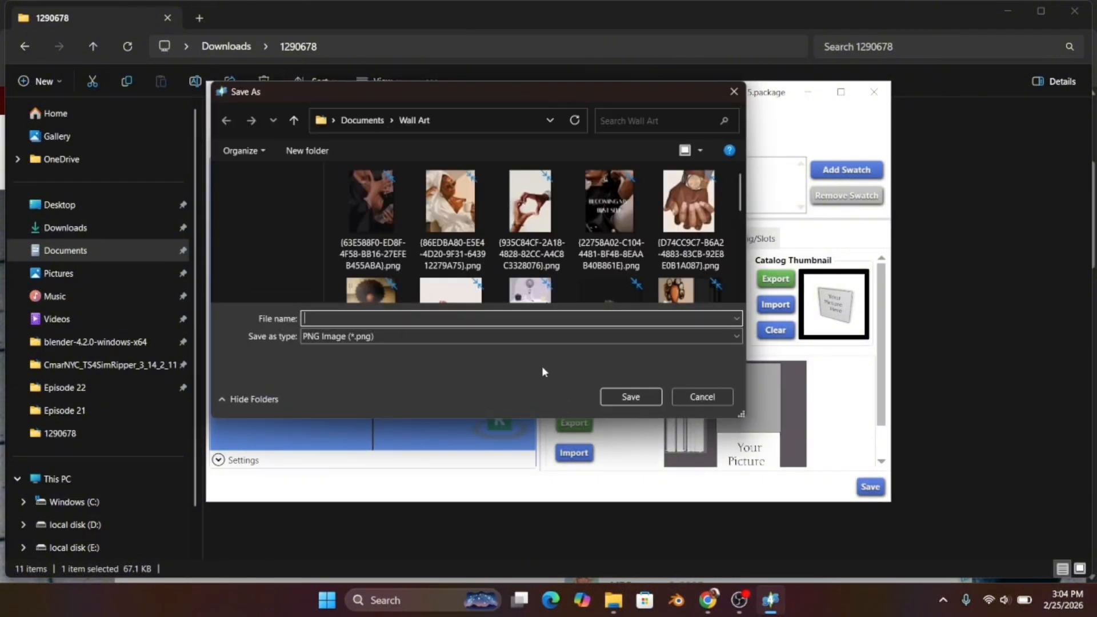
pyautogui.scroll(-10, 563, 238)
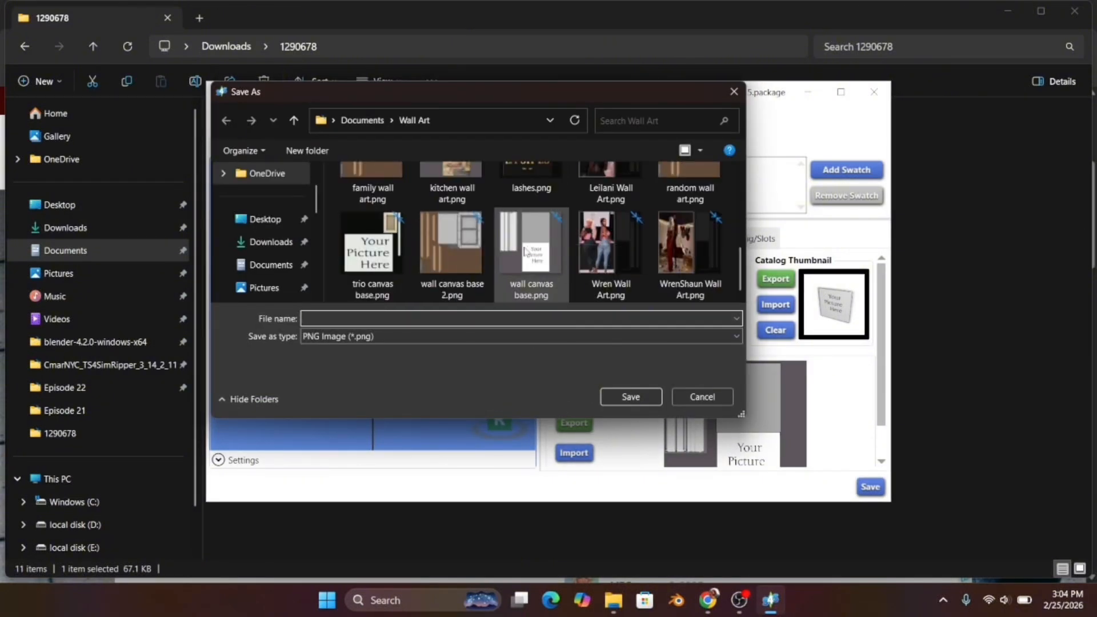
pyautogui.click(631, 397)
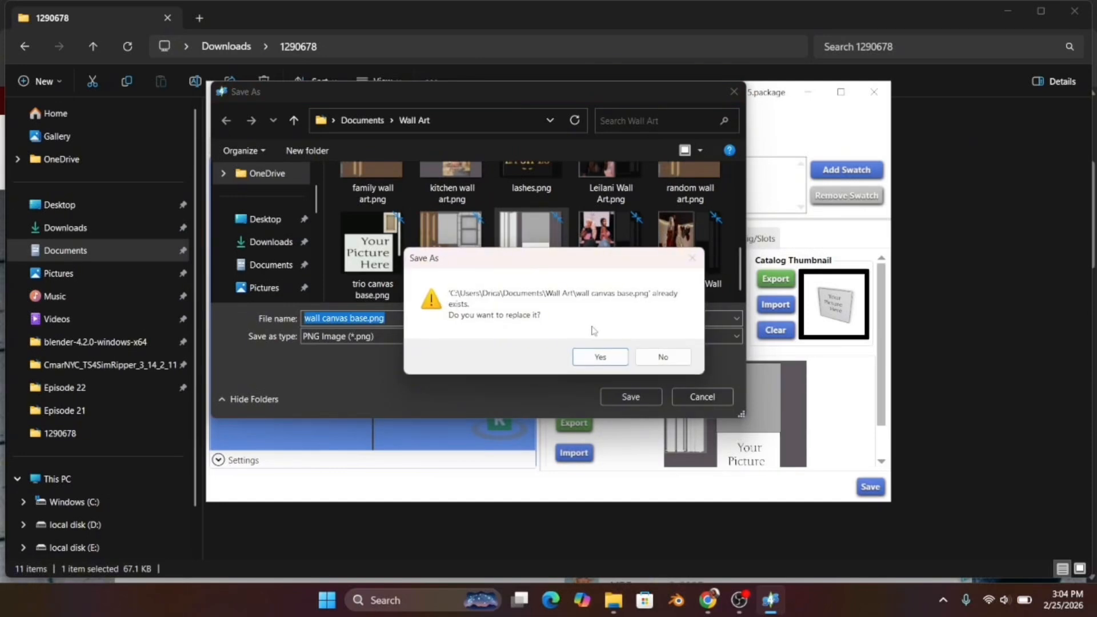
pyautogui.click(583, 358)
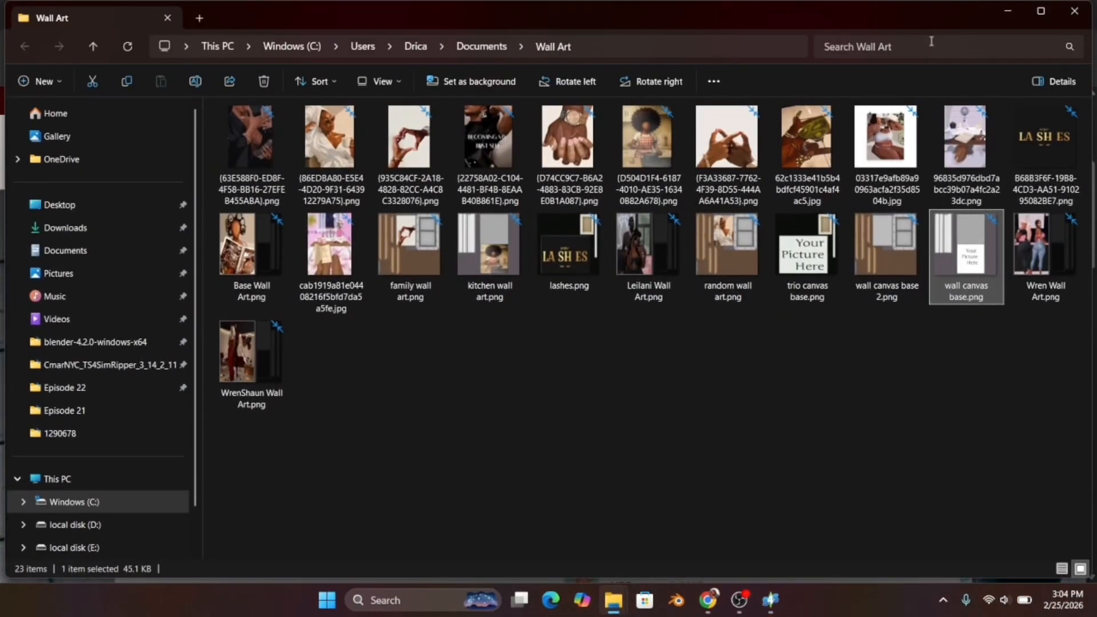
# Minimize the folder windows, switch to Photopea, and open wall canvas base.png from the Wall Art folder in Documents.
pyautogui.click(1008, 10)
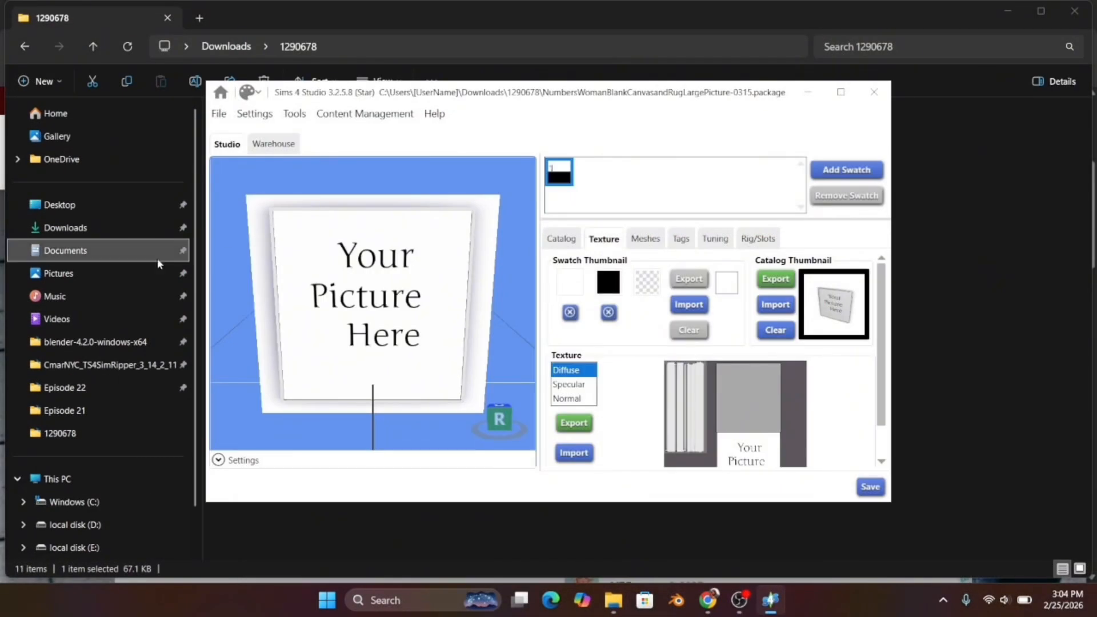
pyautogui.click(1008, 10)
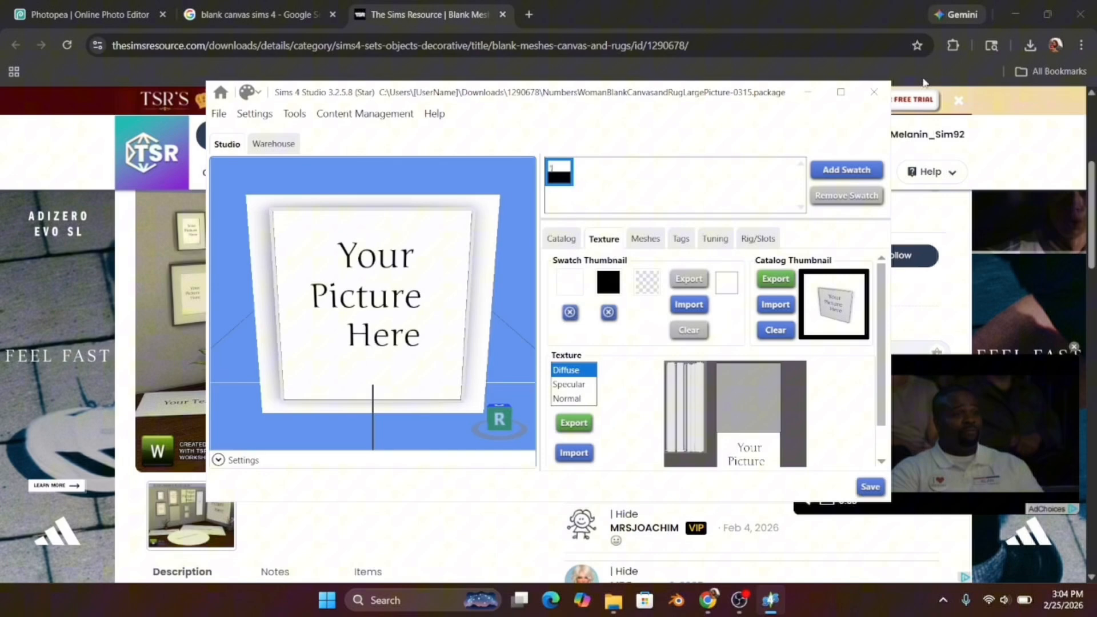
pyautogui.click(86, 14)
pyautogui.click(412, 266)
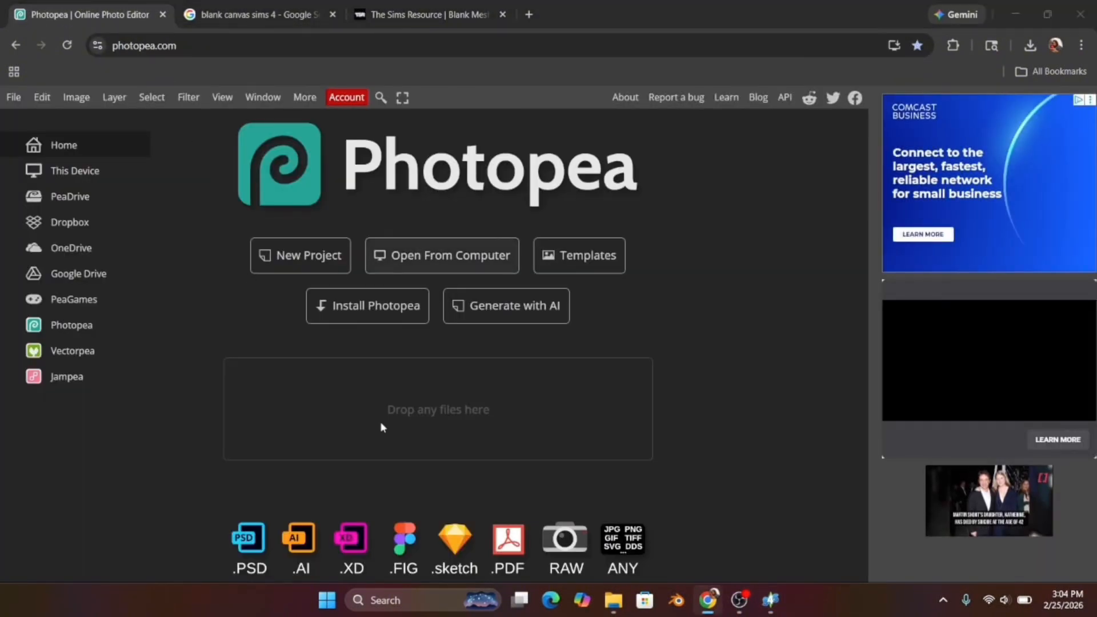
pyautogui.scroll(-10, 505, 225)
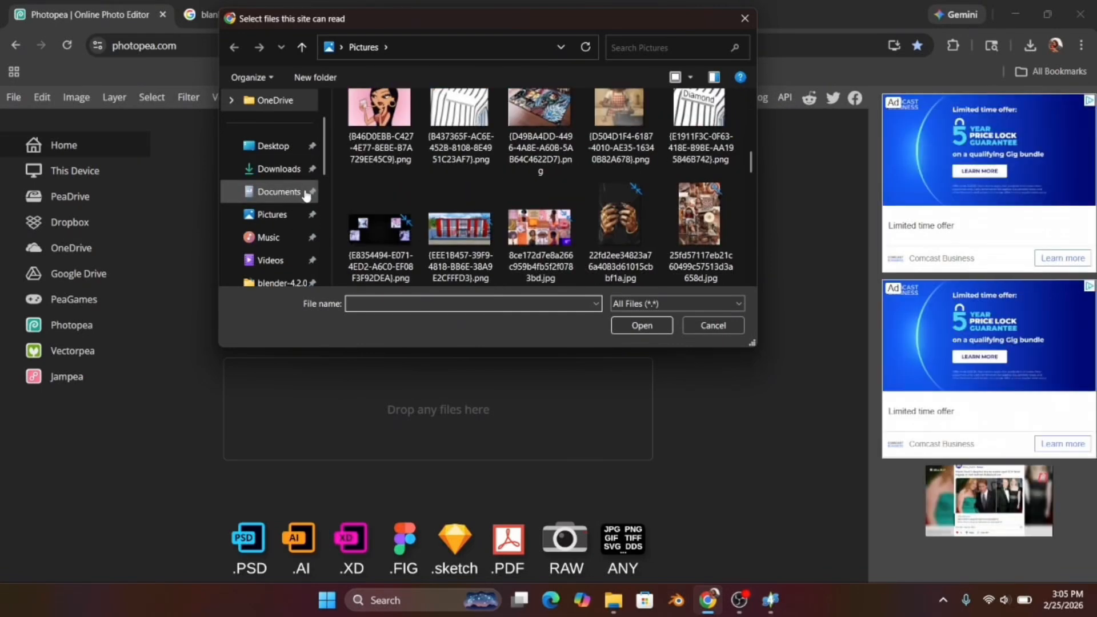
pyautogui.click(272, 194)
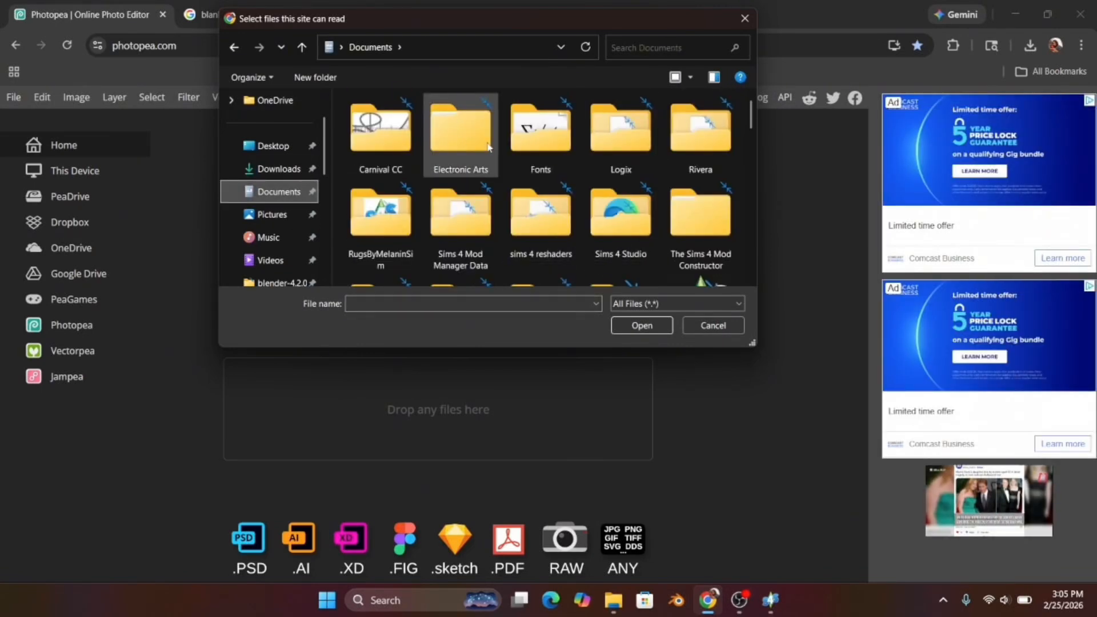
pyautogui.scroll(-3, 487, 146)
pyautogui.scroll(2, 487, 146)
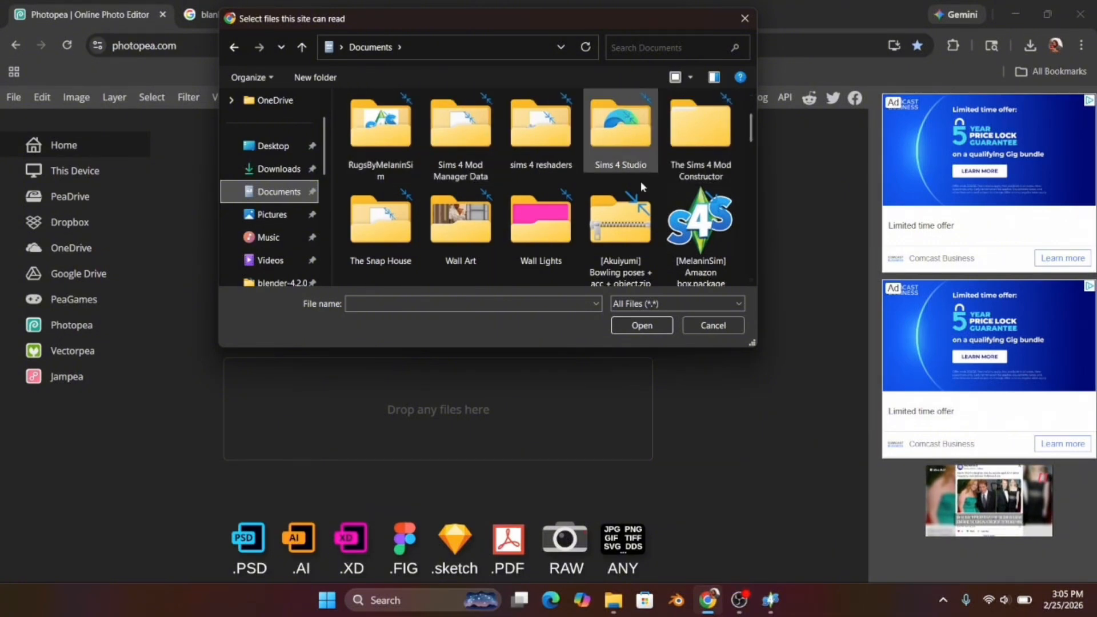
pyautogui.doubleClick(460, 225)
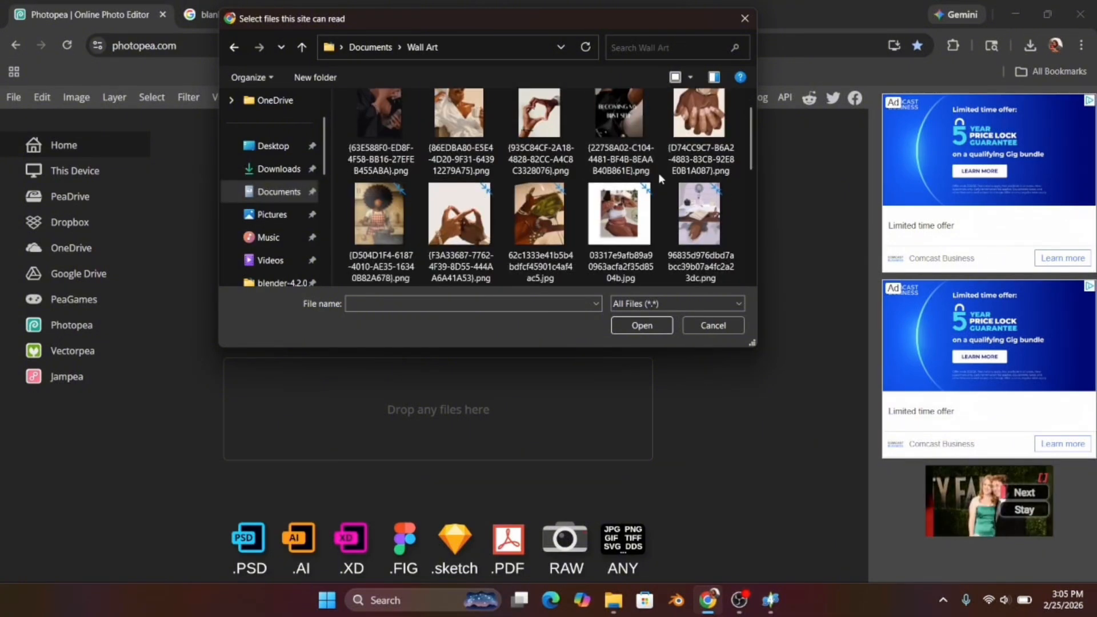
pyautogui.scroll(-5, 658, 172)
pyautogui.doubleClick(393, 232)
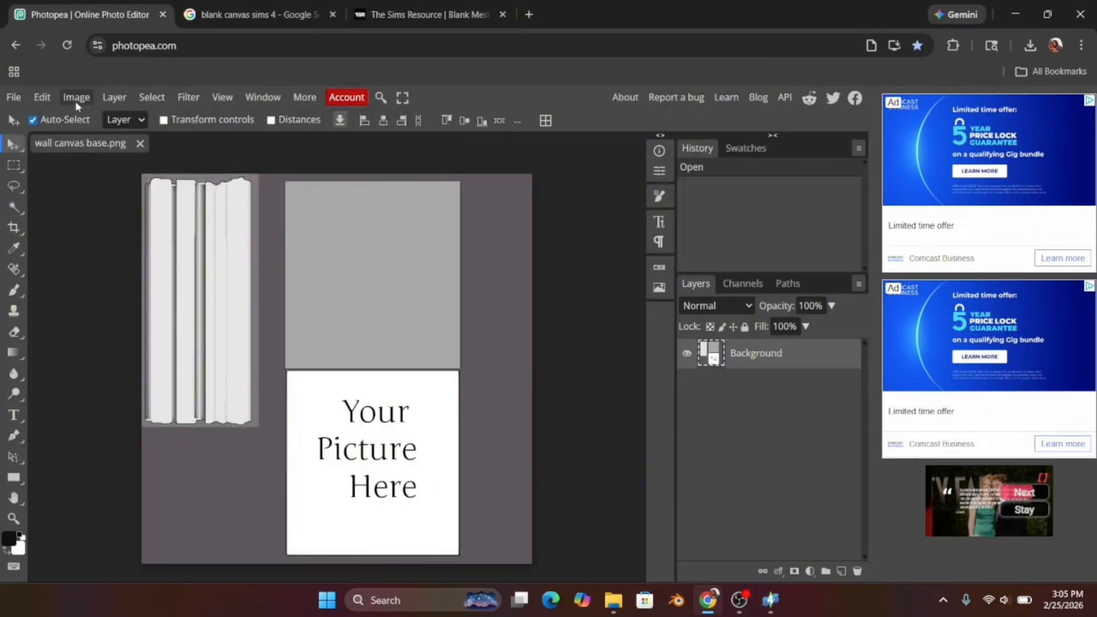
# Open WrenAndJourneyPool2.png from the Pictures folder as a second document.
pyautogui.click(23, 100)
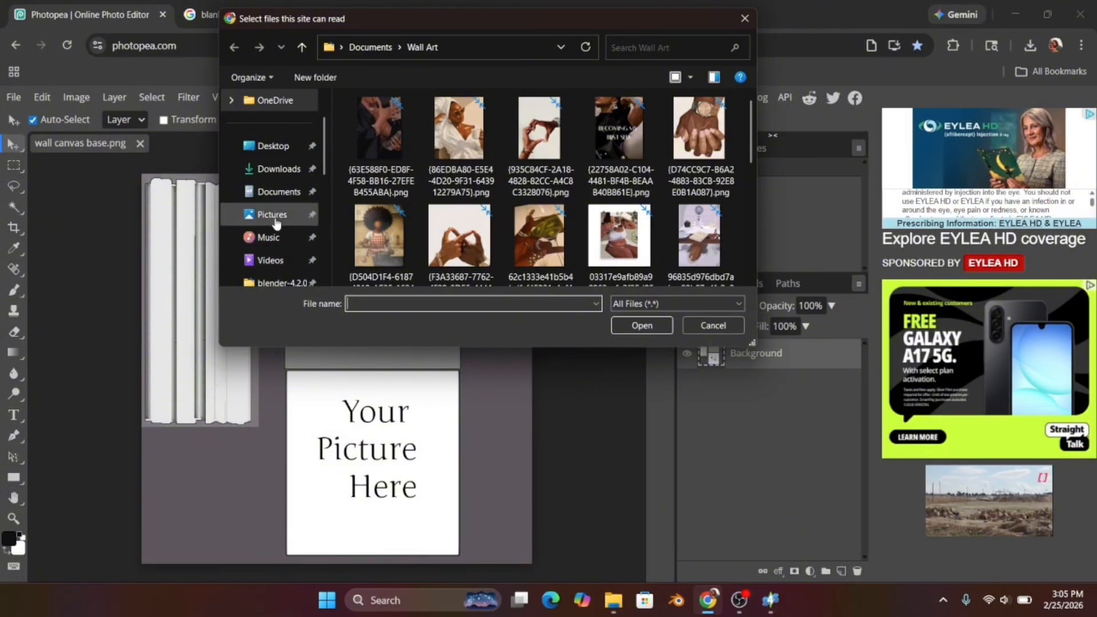
pyautogui.click(276, 191)
pyautogui.scroll(-10, 581, 154)
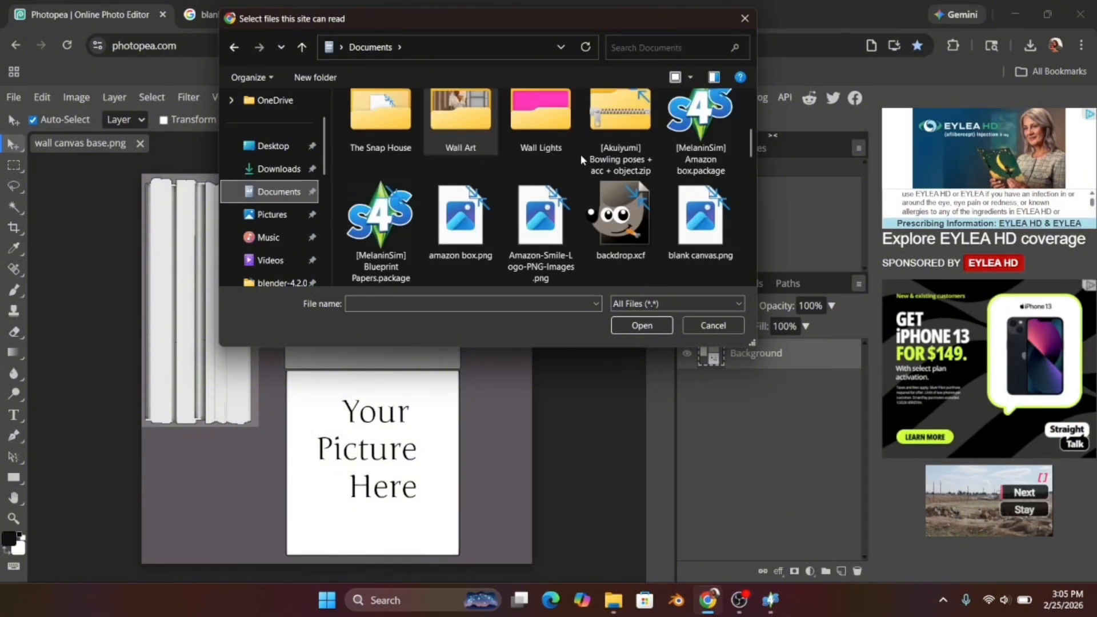
pyautogui.scroll(-5, 580, 152)
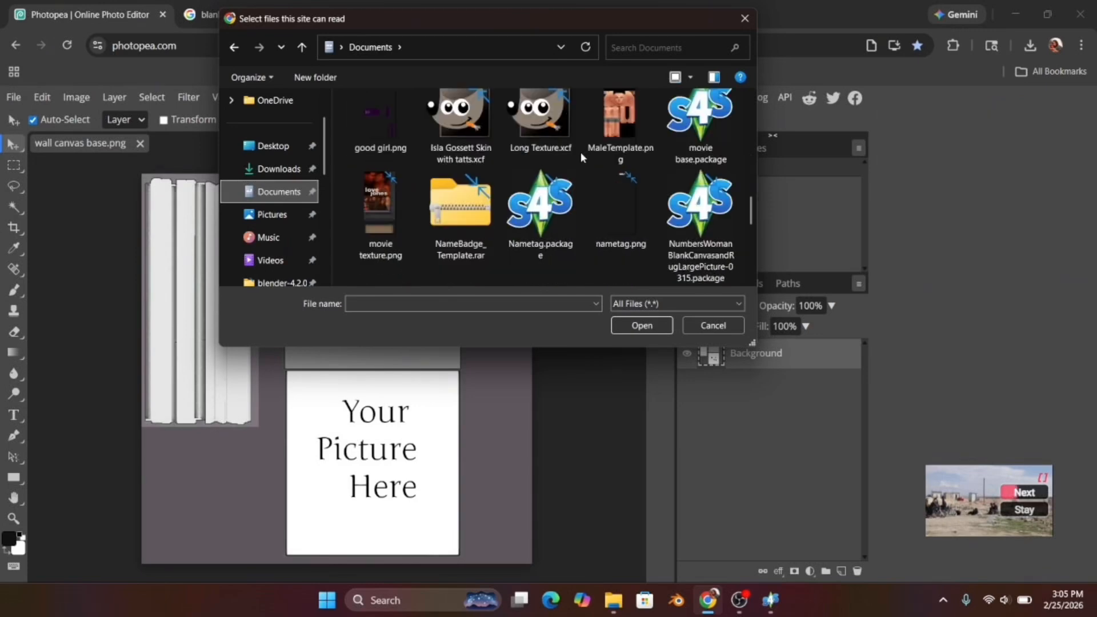
pyautogui.click(273, 215)
pyautogui.scroll(-15, 469, 213)
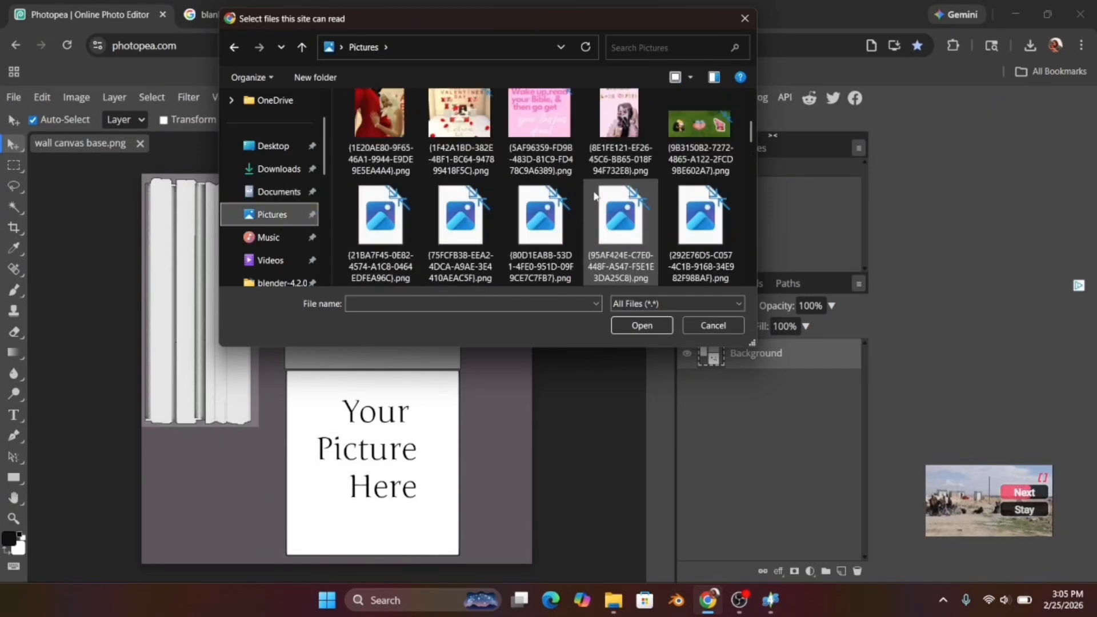
pyautogui.scroll(-5, 597, 205)
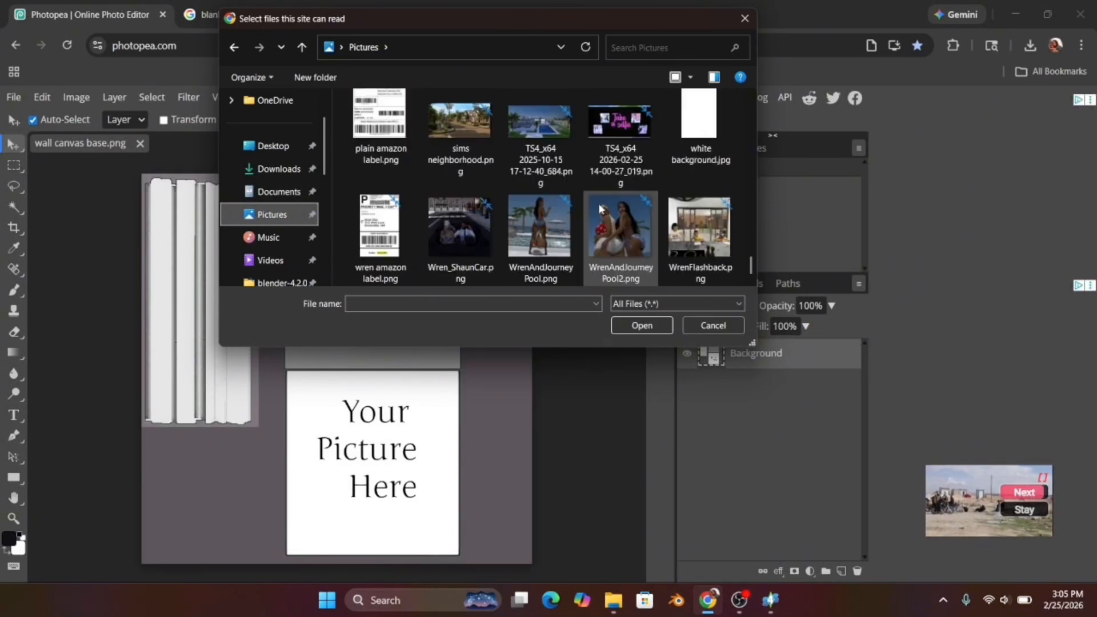
pyautogui.doubleClick(617, 233)
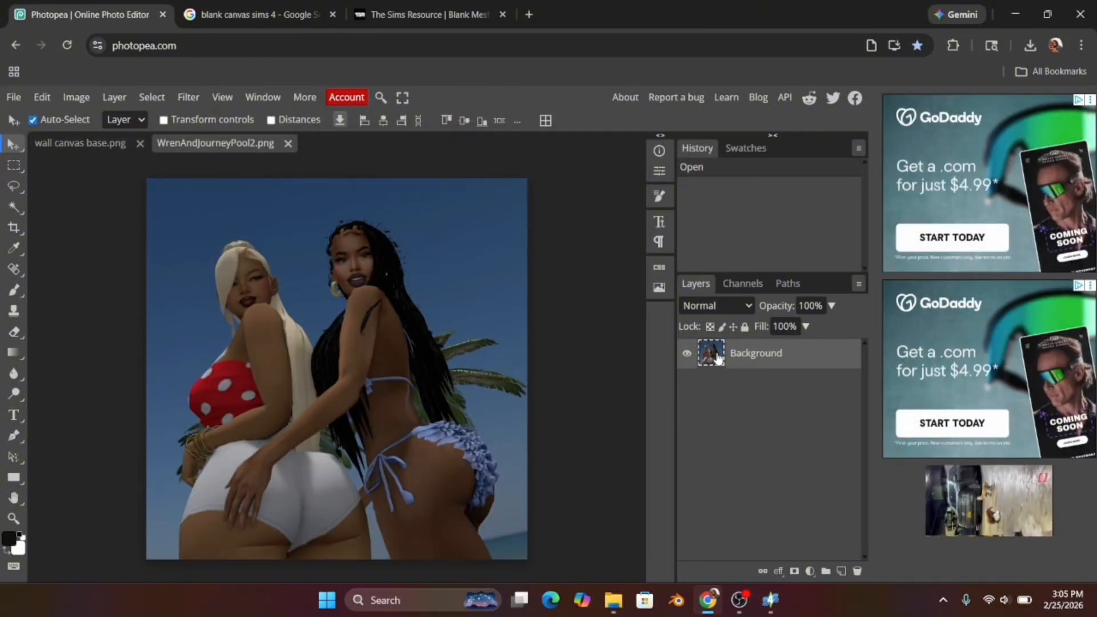
# Copy the pool picture's layer into the wall canvas base document and scale it with Free Transform to about 50% width and 40% height.
pyautogui.moveTo(715, 357); pyautogui.dragTo(106, 142)
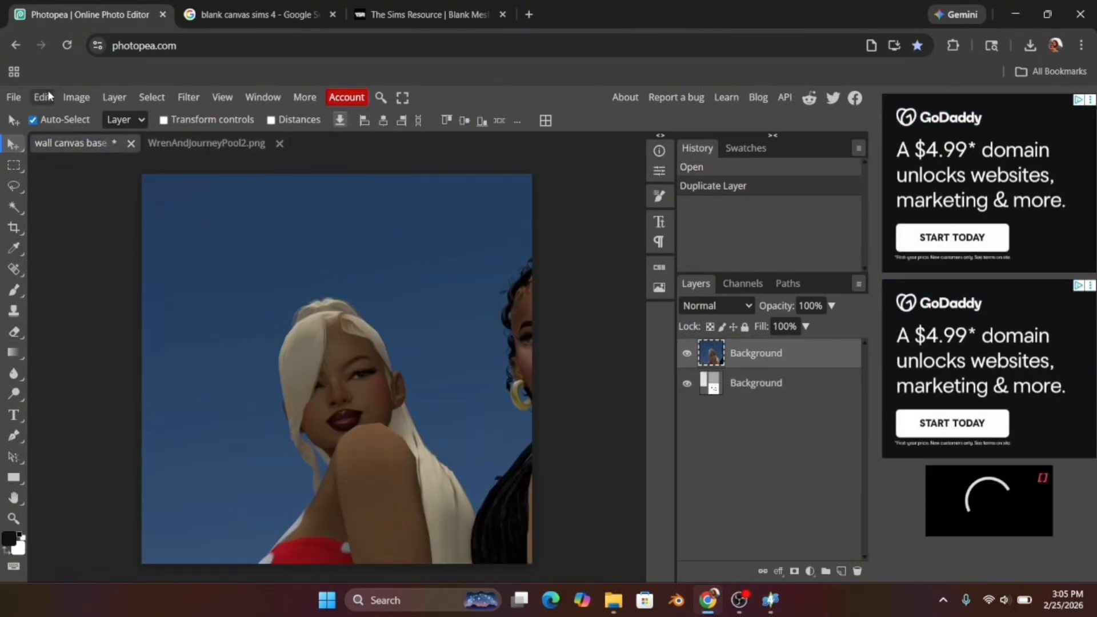
pyautogui.click(45, 96)
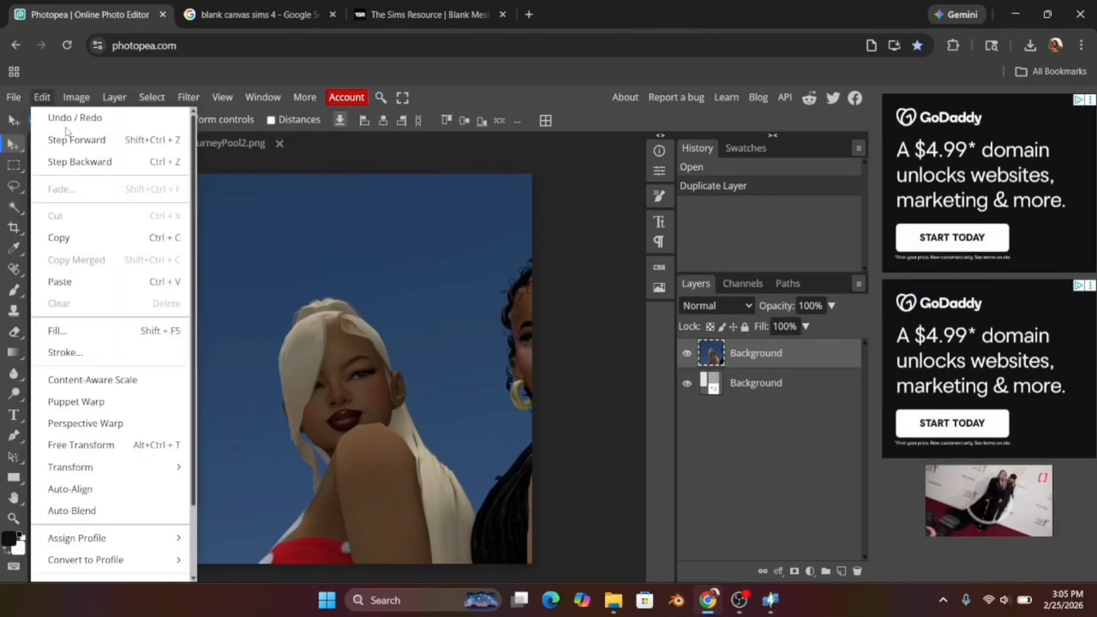
pyautogui.click(76, 446)
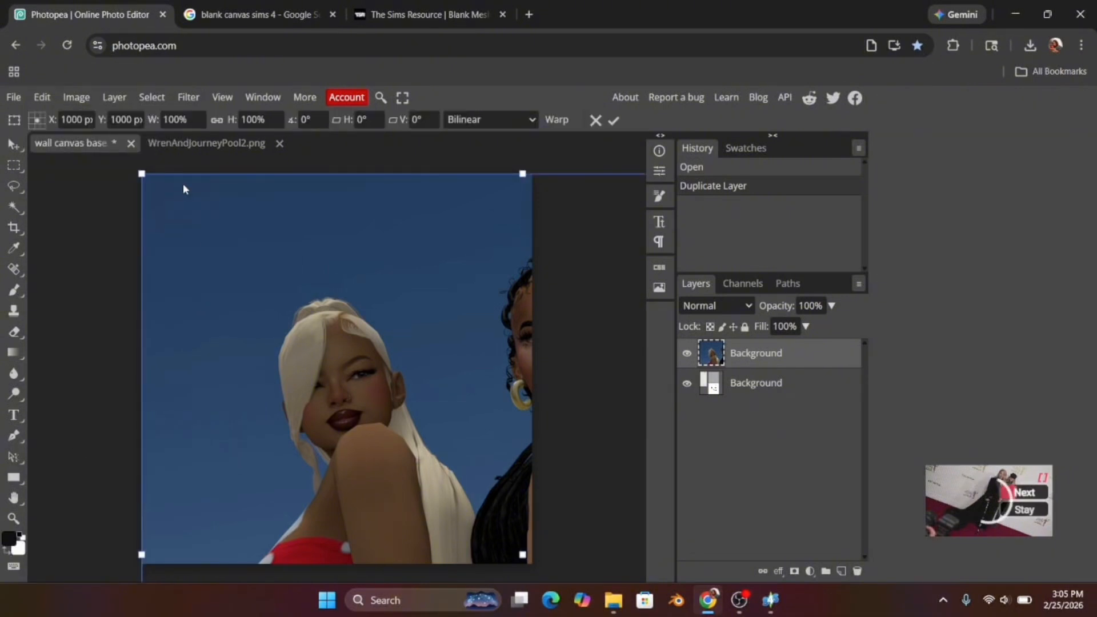
pyautogui.moveTo(142, 171); pyautogui.dragTo(341, 435)
pyautogui.moveTo(412, 492); pyautogui.dragTo(222, 269)
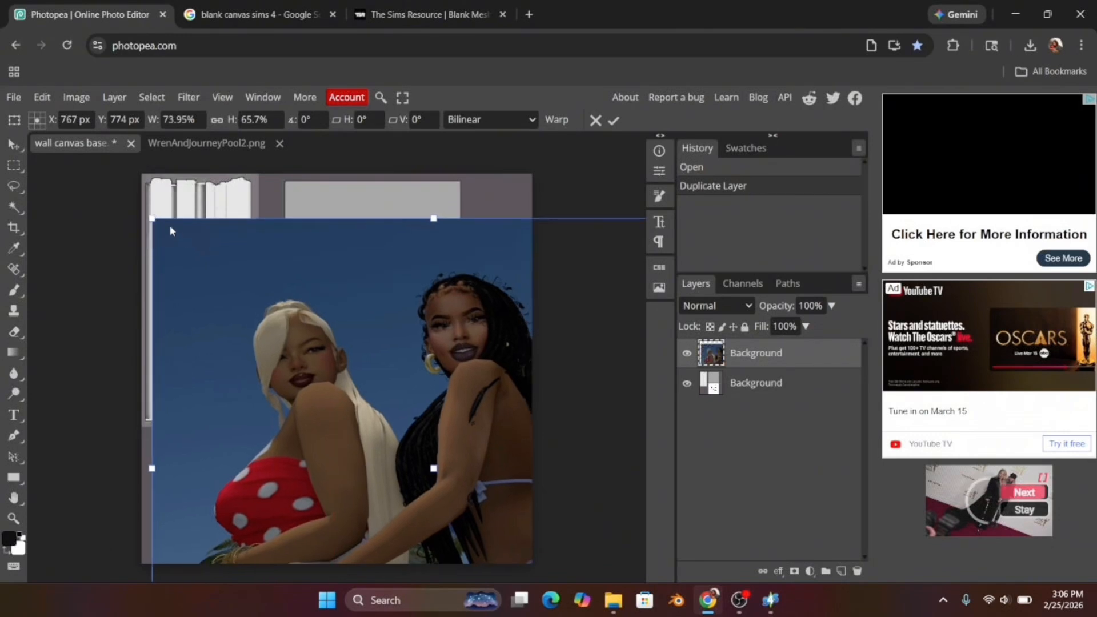
pyautogui.moveTo(159, 221); pyautogui.dragTo(224, 278)
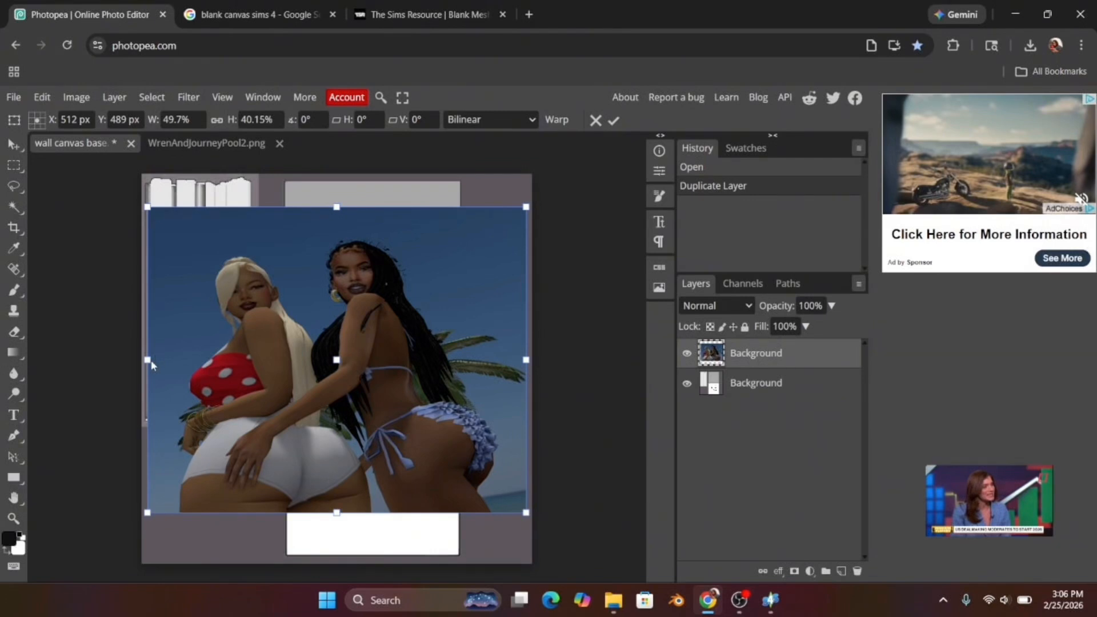
# Shrink the pool picture to about 24% width and 30% height and move it onto the white picture placeholder.
pyautogui.moveTo(157, 360); pyautogui.dragTo(235, 360)
pyautogui.moveTo(335, 249); pyautogui.dragTo(335, 411)
pyautogui.moveTo(526, 522); pyautogui.dragTo(464, 423)
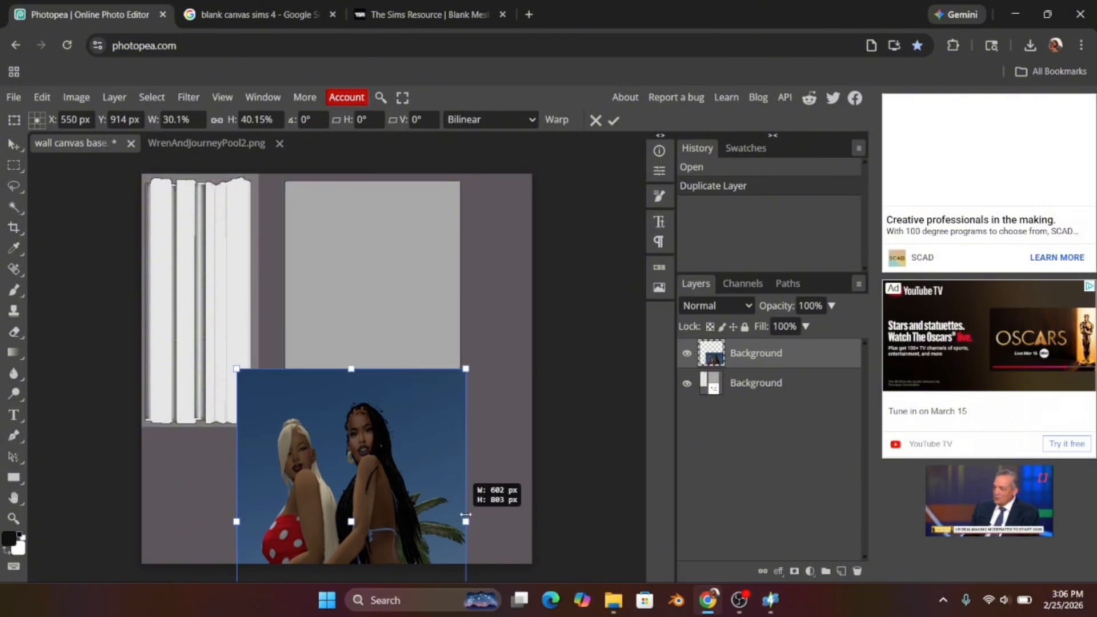
pyautogui.moveTo(393, 448); pyautogui.dragTo(390, 270)
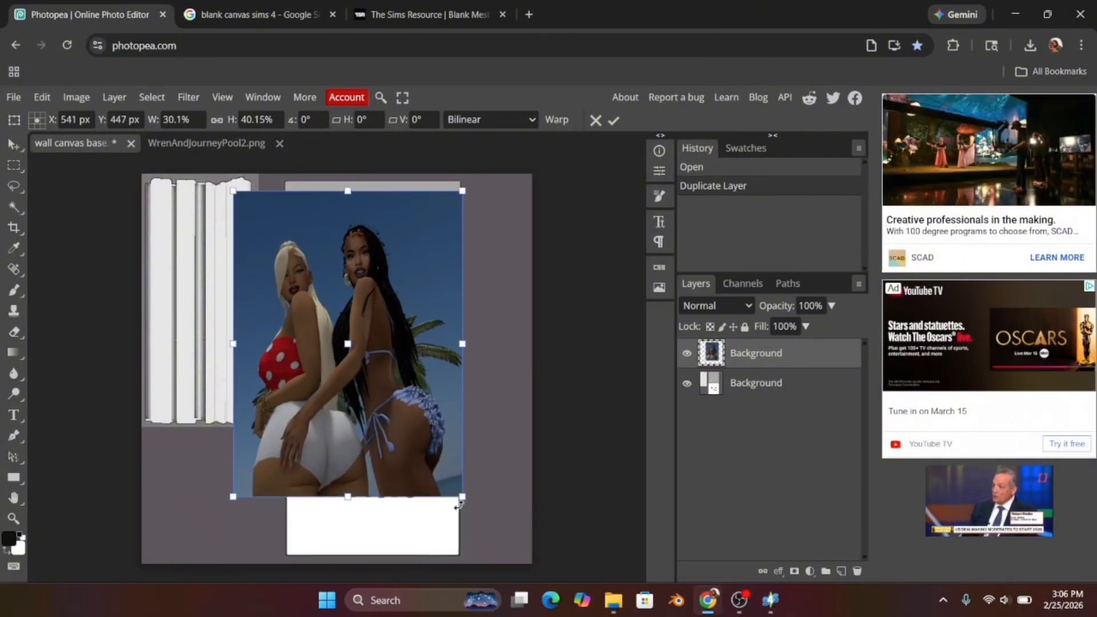
pyautogui.moveTo(462, 496); pyautogui.dragTo(417, 457)
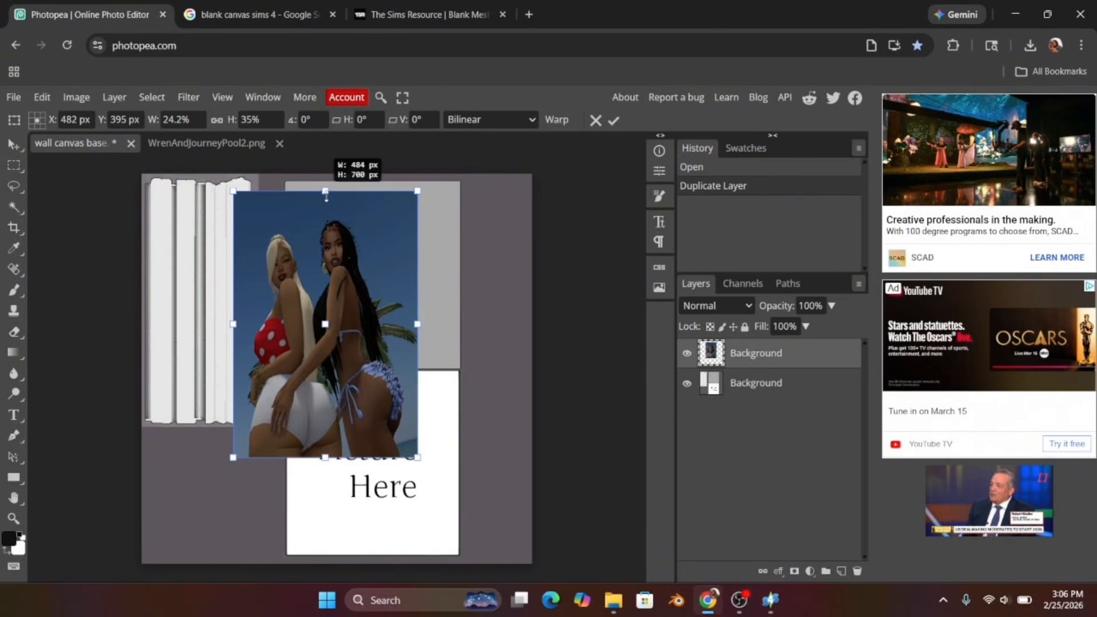
pyautogui.moveTo(326, 197); pyautogui.dragTo(326, 226)
pyautogui.moveTo(327, 294); pyautogui.dragTo(367, 422)
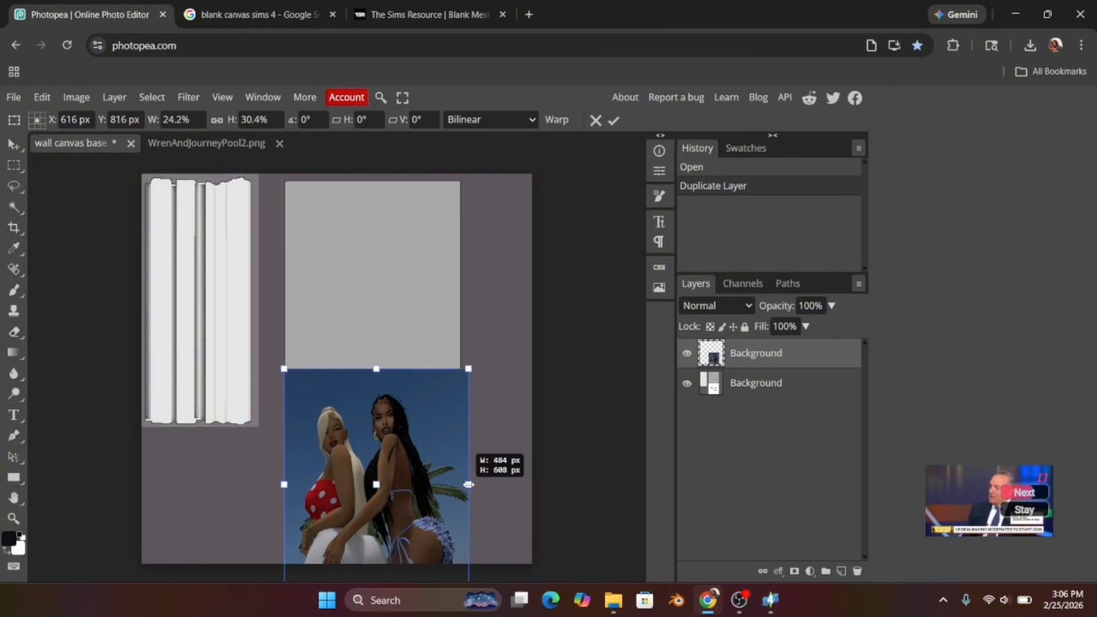
# Scale the picture to about 22.8% width and 24.5% height, aligning its upper and lower edges with the white placeholder.
pyautogui.moveTo(469, 483); pyautogui.dragTo(457, 483)
pyautogui.moveTo(416, 430); pyautogui.dragTo(402, 289)
pyautogui.moveTo(357, 458); pyautogui.dragTo(357, 427)
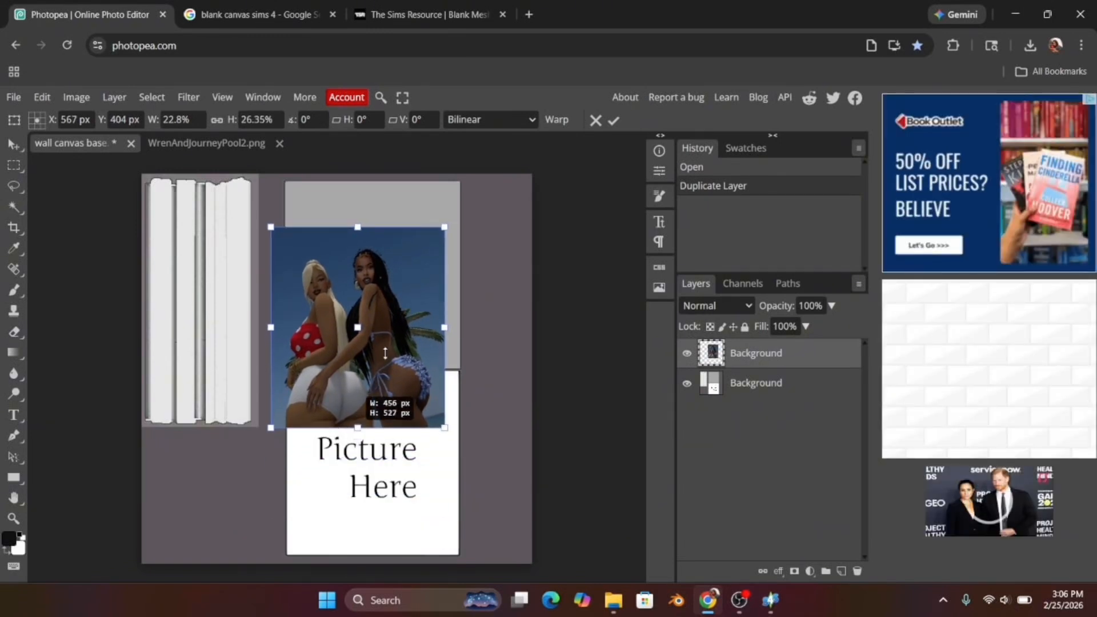
pyautogui.moveTo(396, 371); pyautogui.dragTo(410, 455)
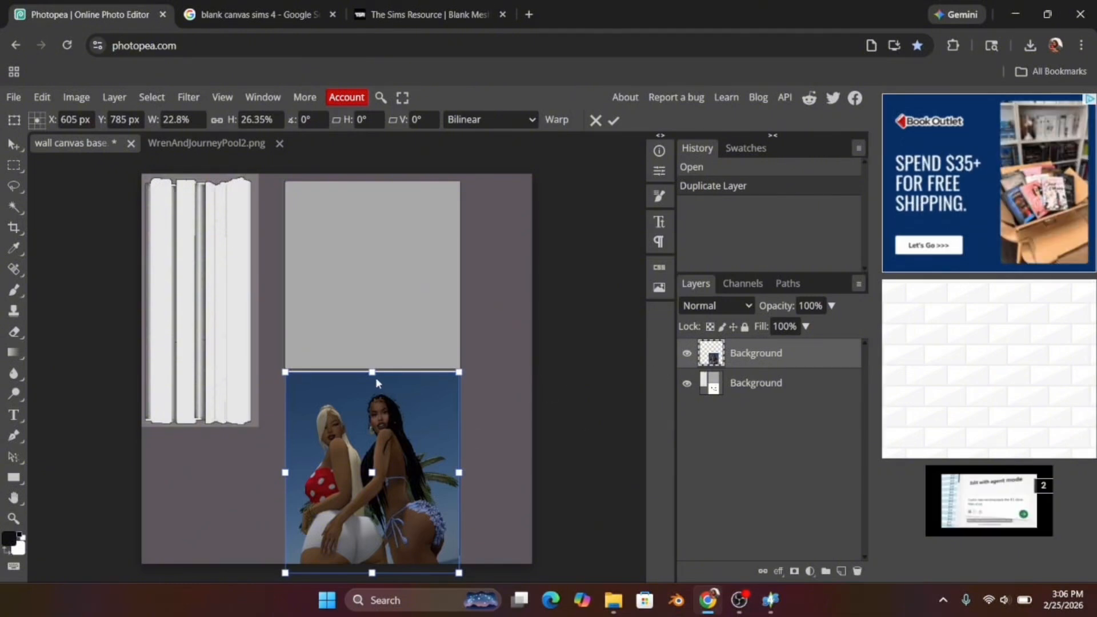
pyautogui.moveTo(373, 374); pyautogui.dragTo(373, 371)
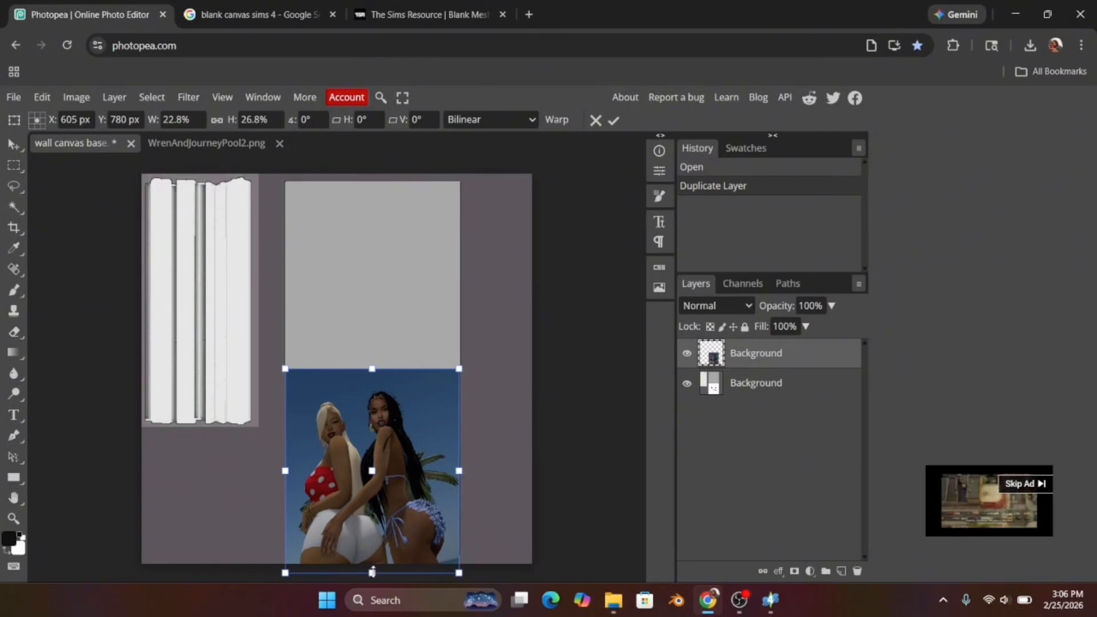
pyautogui.moveTo(372, 572); pyautogui.dragTo(371, 554)
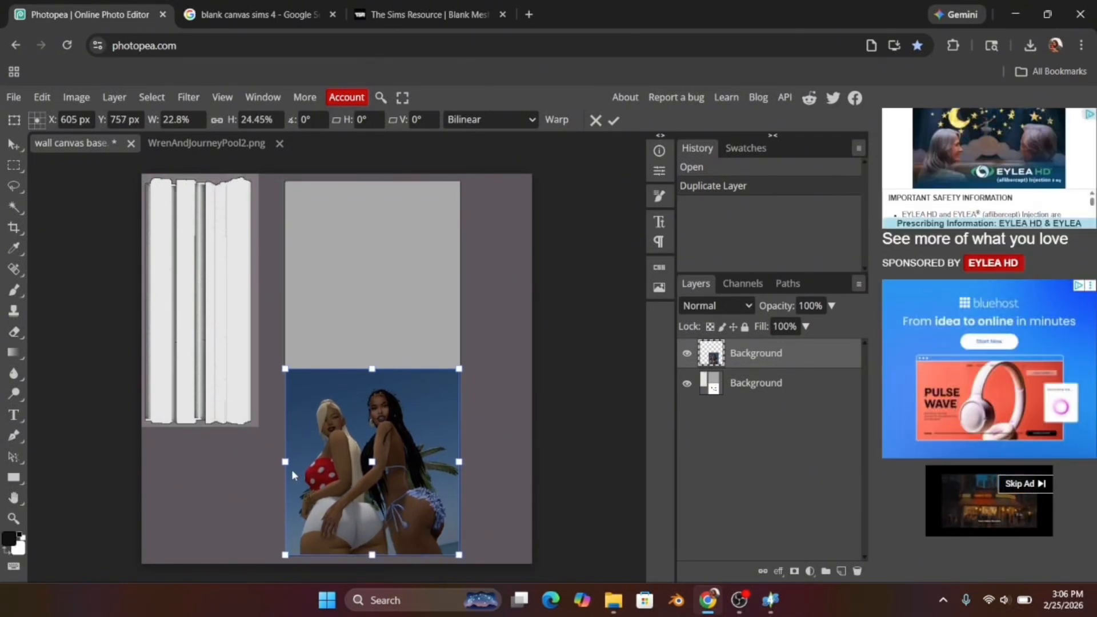
# Fine-tune the picture's side edges to about 22.55% width, and close the WrenAndJourneyPool2.png document.
pyautogui.moveTo(286, 462); pyautogui.dragTo(287, 462)
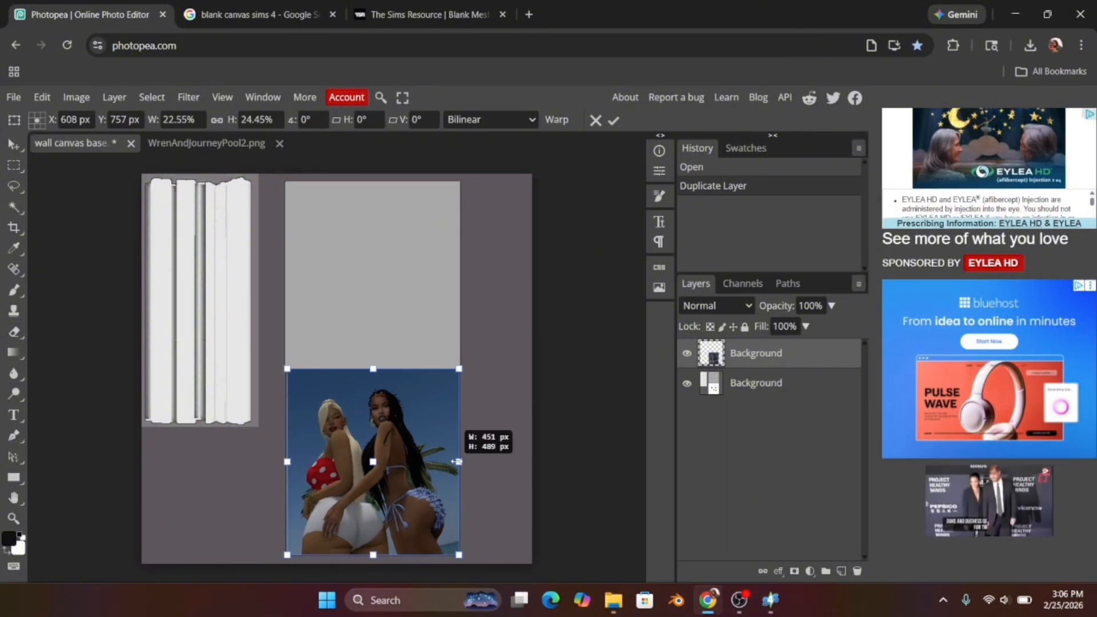
pyautogui.moveTo(457, 461); pyautogui.dragTo(457, 461)
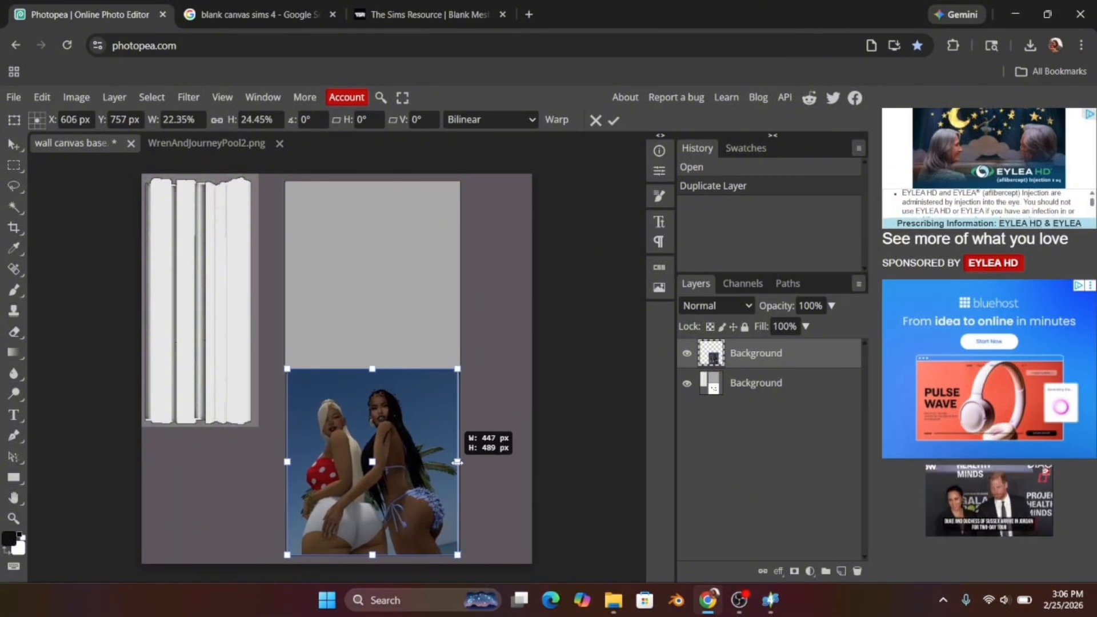
pyautogui.moveTo(372, 369); pyautogui.dragTo(371, 369)
pyautogui.moveTo(458, 461); pyautogui.dragTo(460, 460)
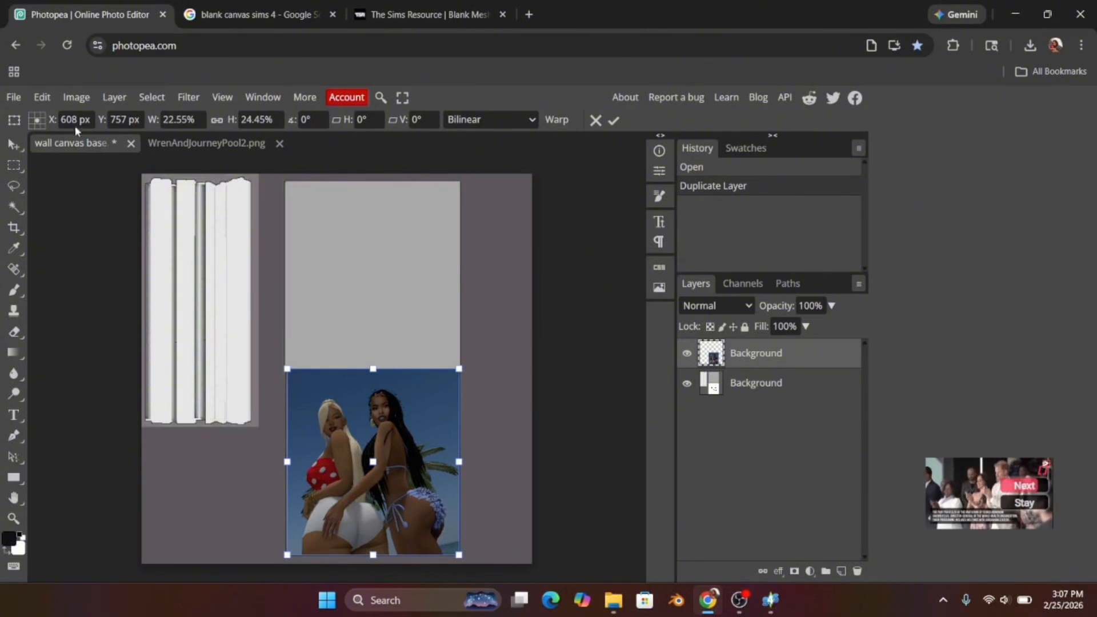
pyautogui.click(280, 143)
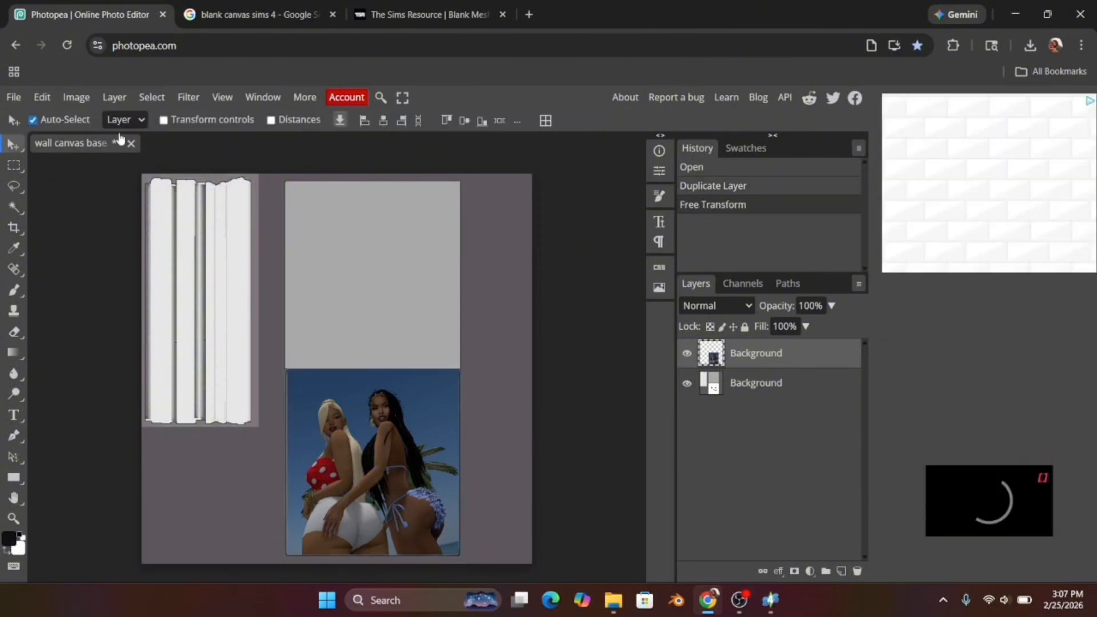
pyautogui.click(14, 97)
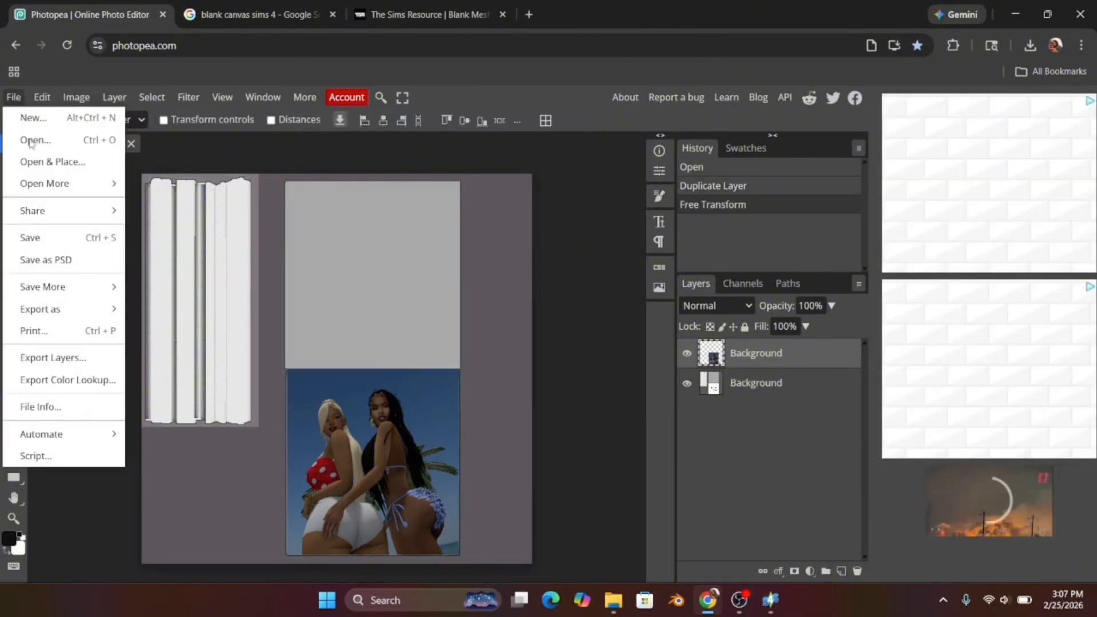
pyautogui.moveTo(64, 309)
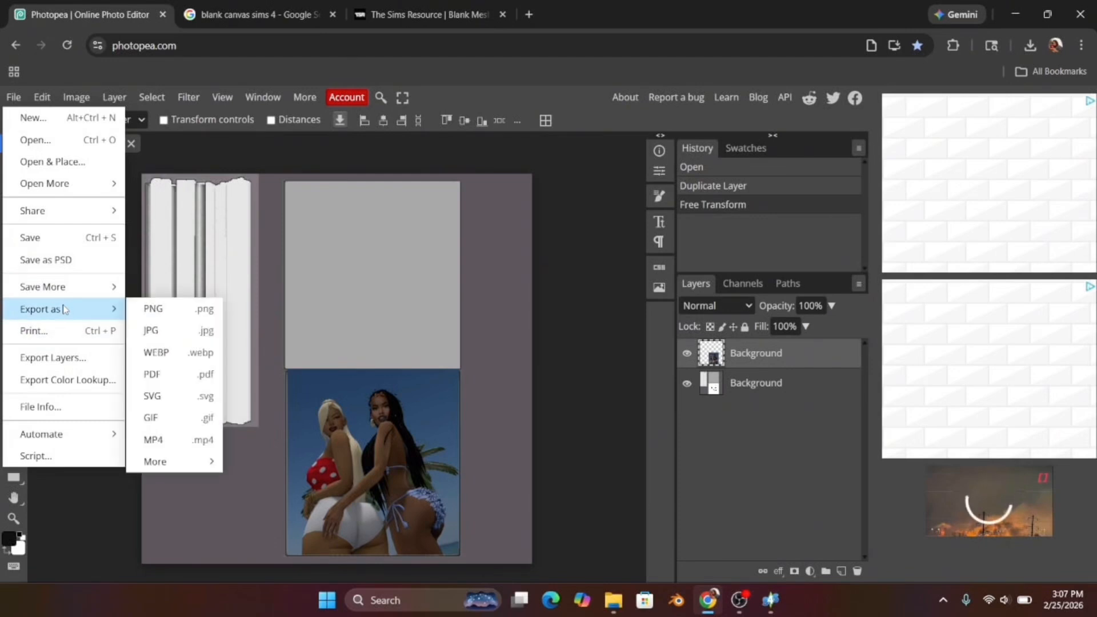
pyautogui.click(153, 309)
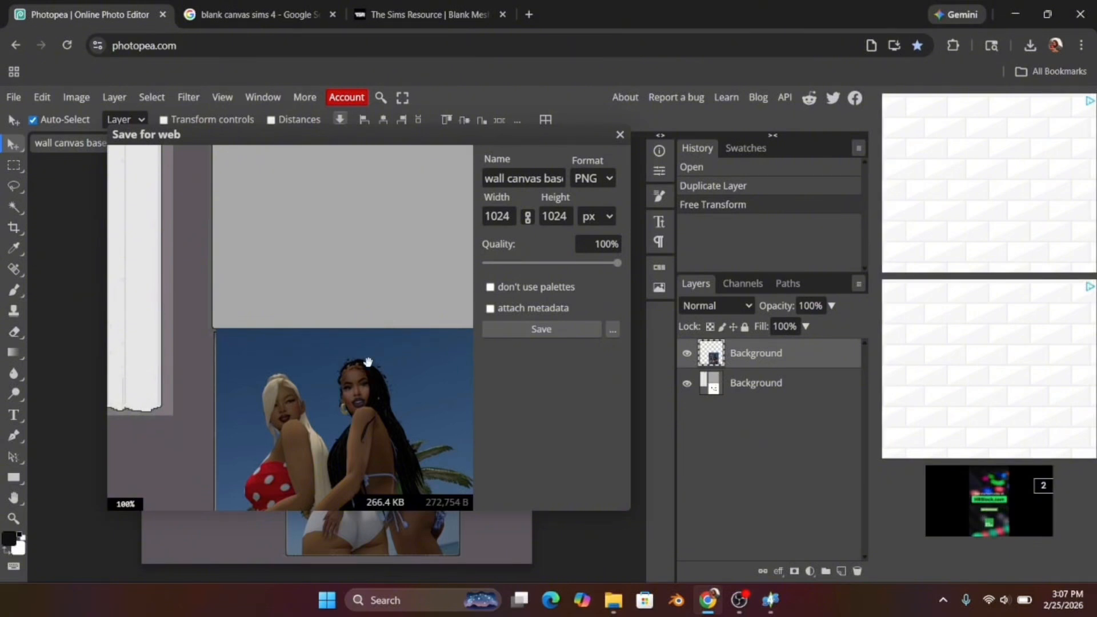
pyautogui.click(619, 136)
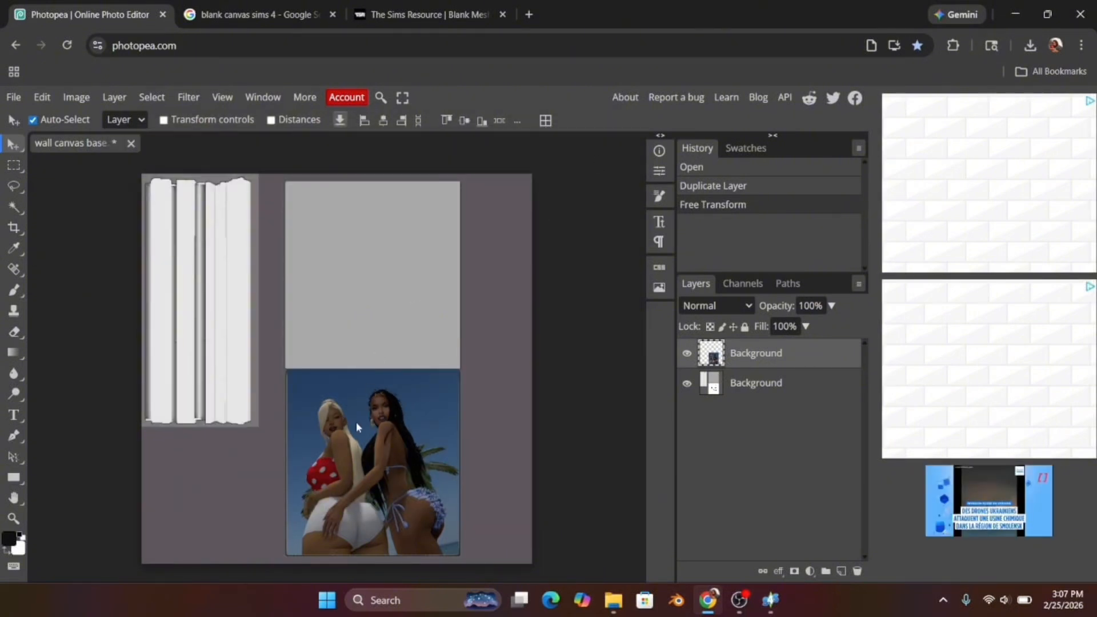
# Stretch the picture with Free Transform to about 101.8% width and 101.2% height to cover the placeholder's edges.
pyautogui.click(37, 102)
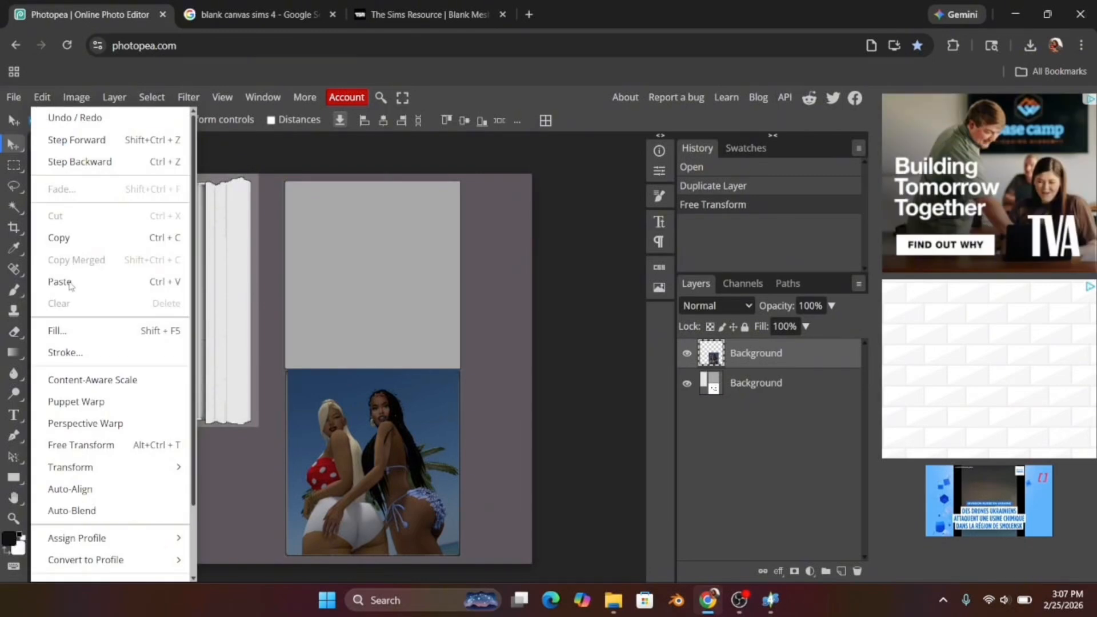
pyautogui.click(73, 443)
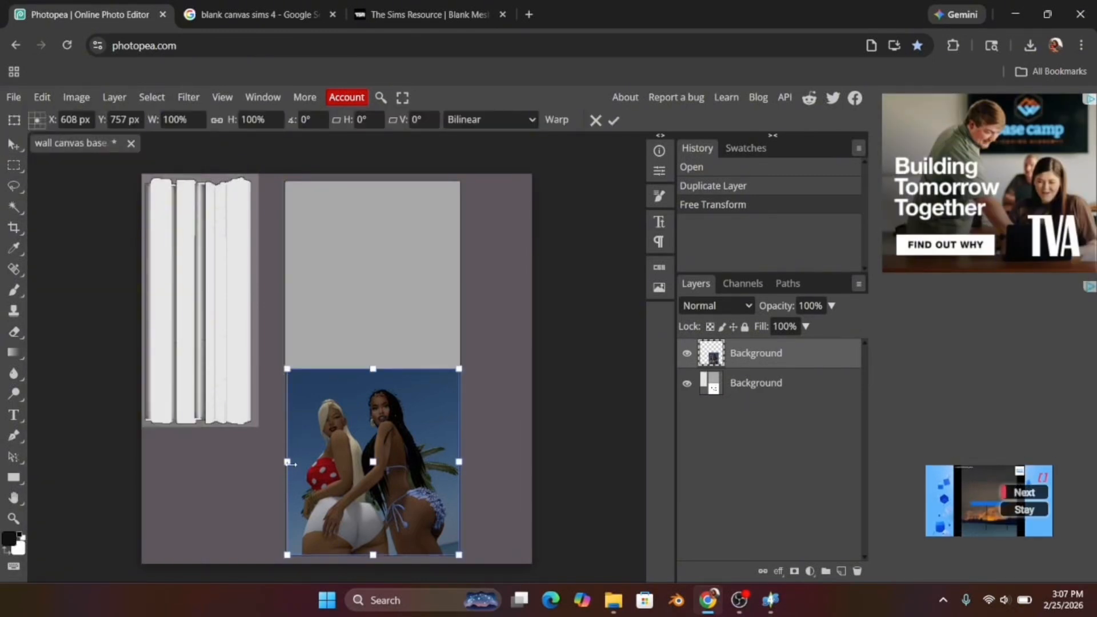
pyautogui.moveTo(286, 461); pyautogui.dragTo(284, 461)
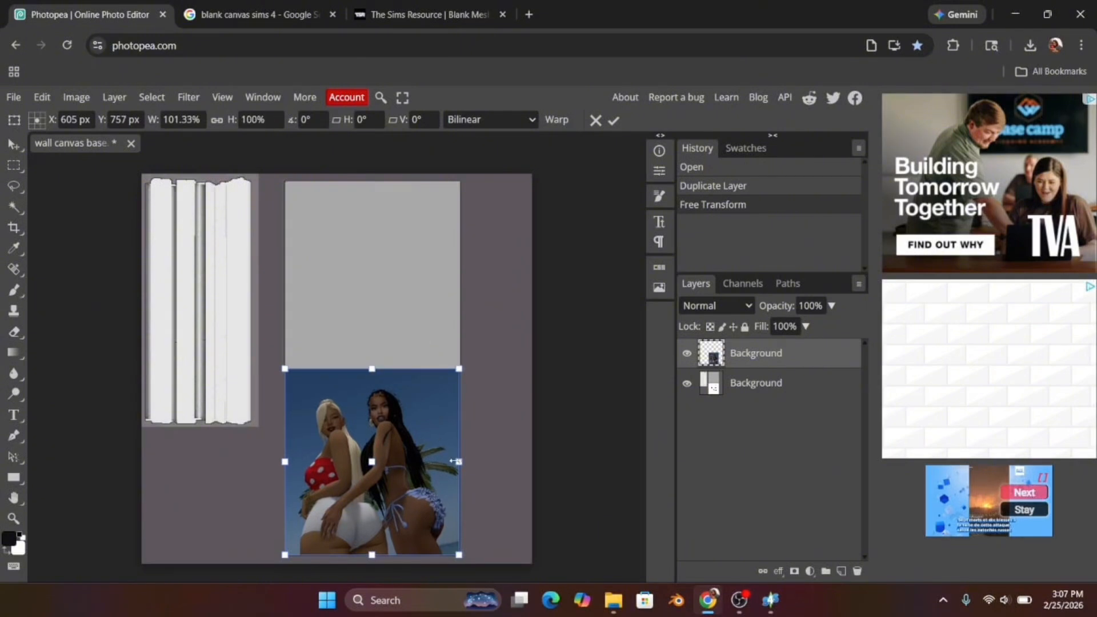
pyautogui.moveTo(454, 461); pyautogui.dragTo(460, 462)
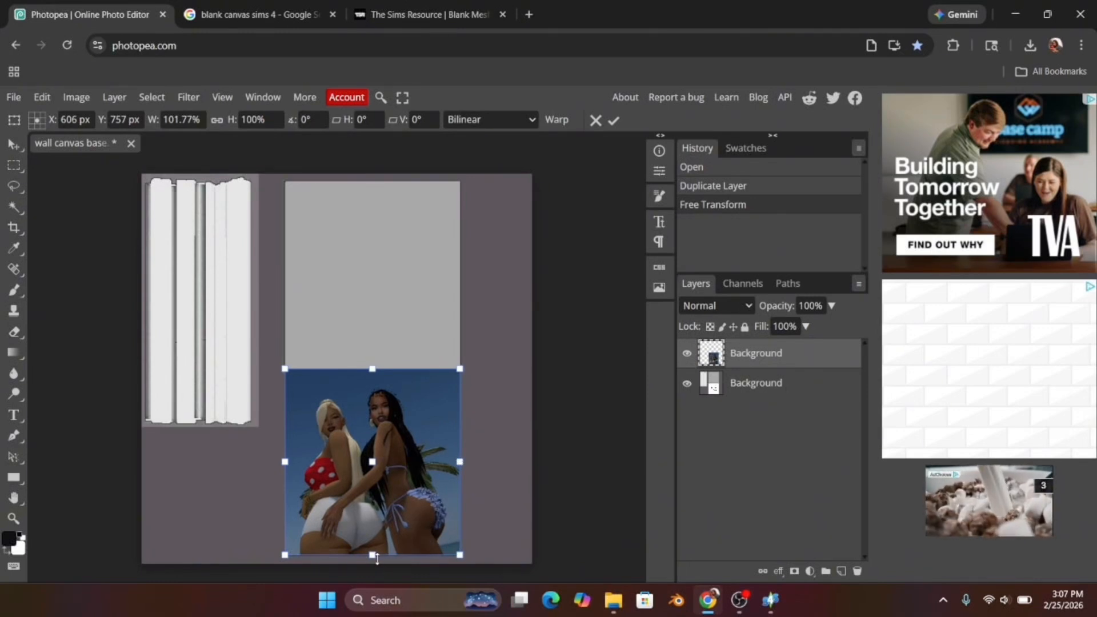
pyautogui.moveTo(372, 554); pyautogui.dragTo(373, 557)
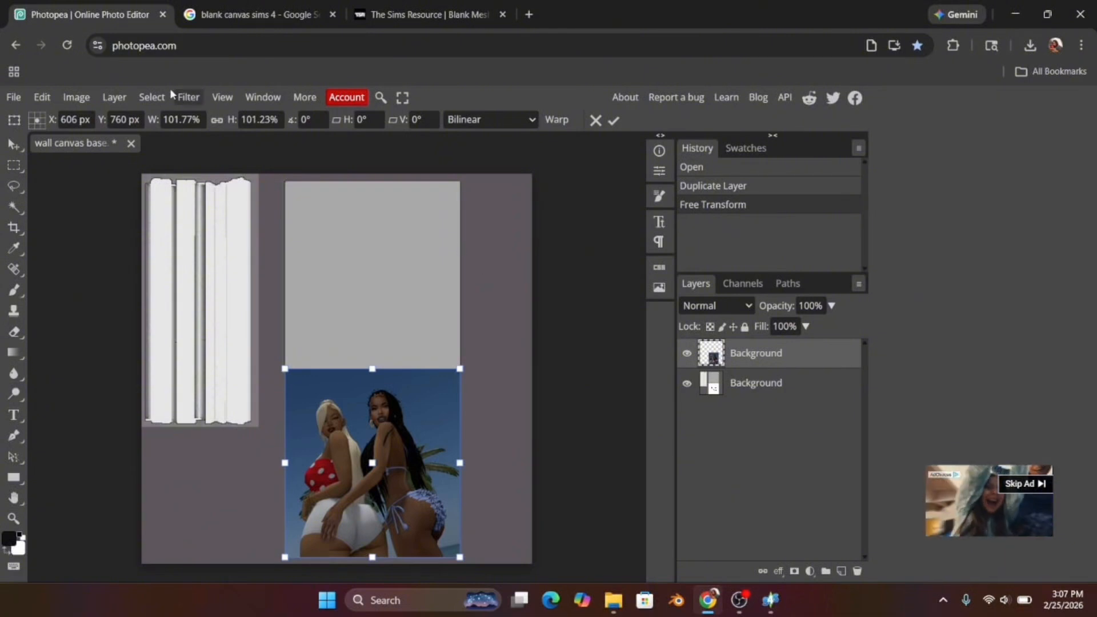
# Set up a PNG export of the finished texture and name it wall art.
pyautogui.click(14, 97)
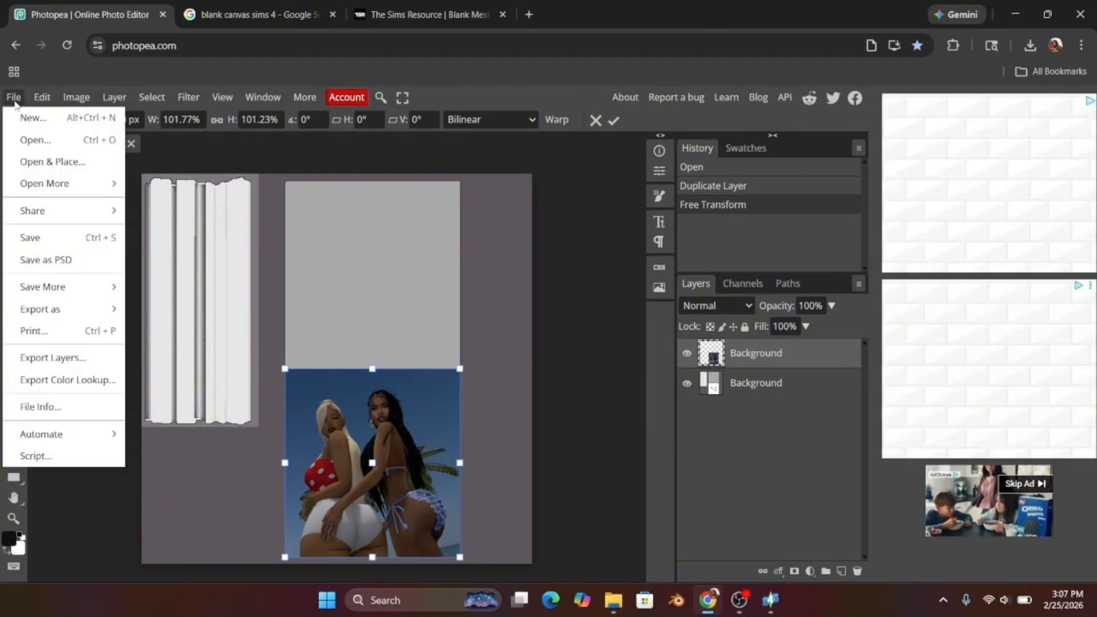
pyautogui.moveTo(66, 309)
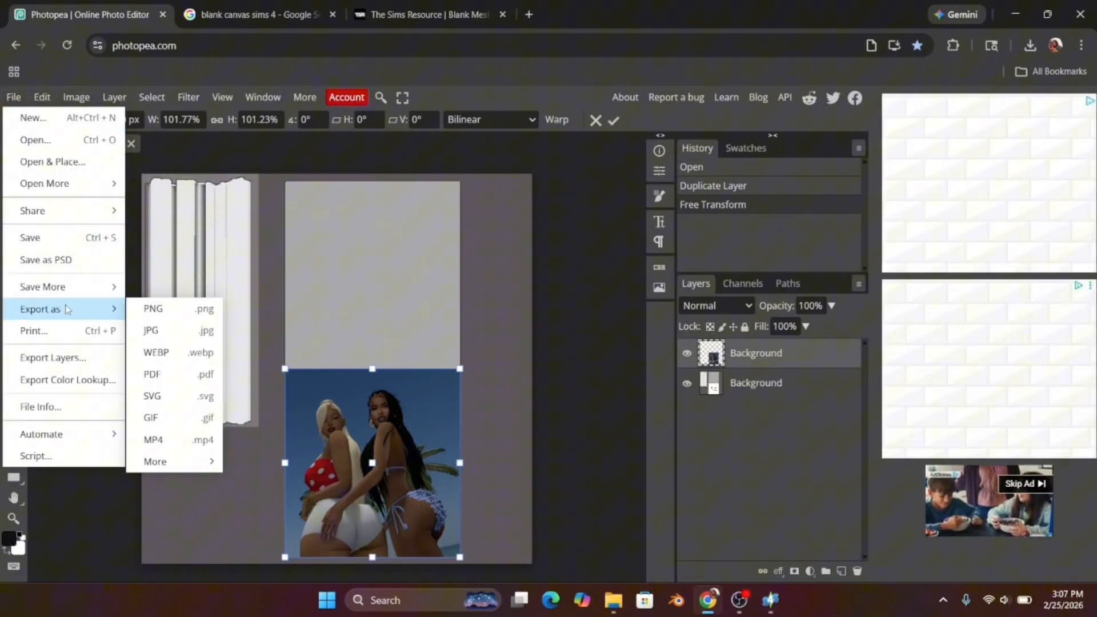
pyautogui.click(151, 309)
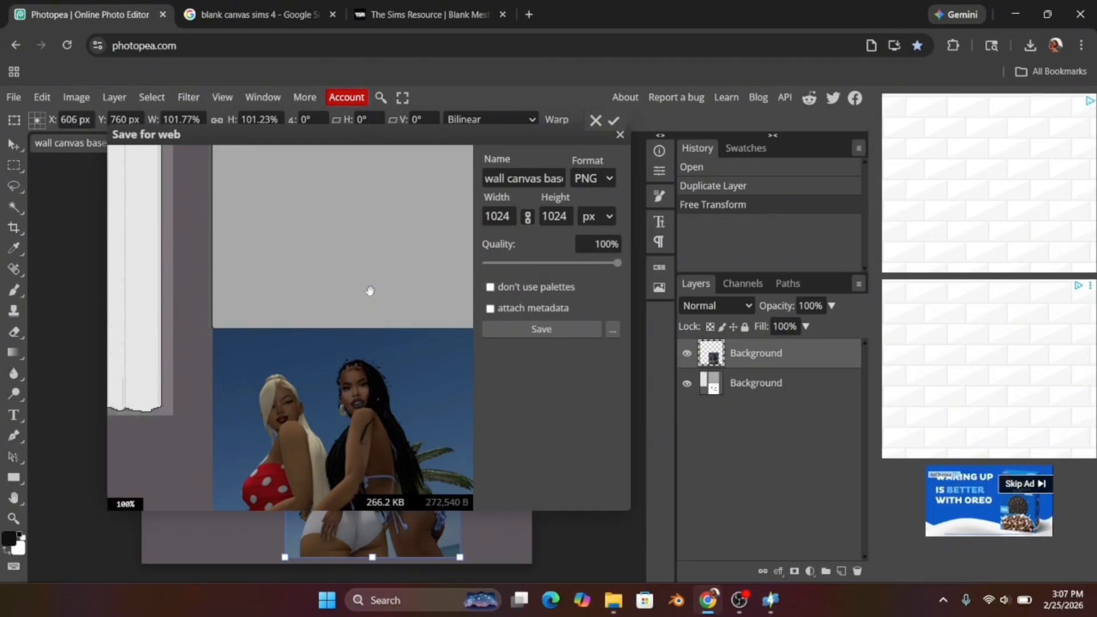
pyautogui.scroll(-3, 369, 291)
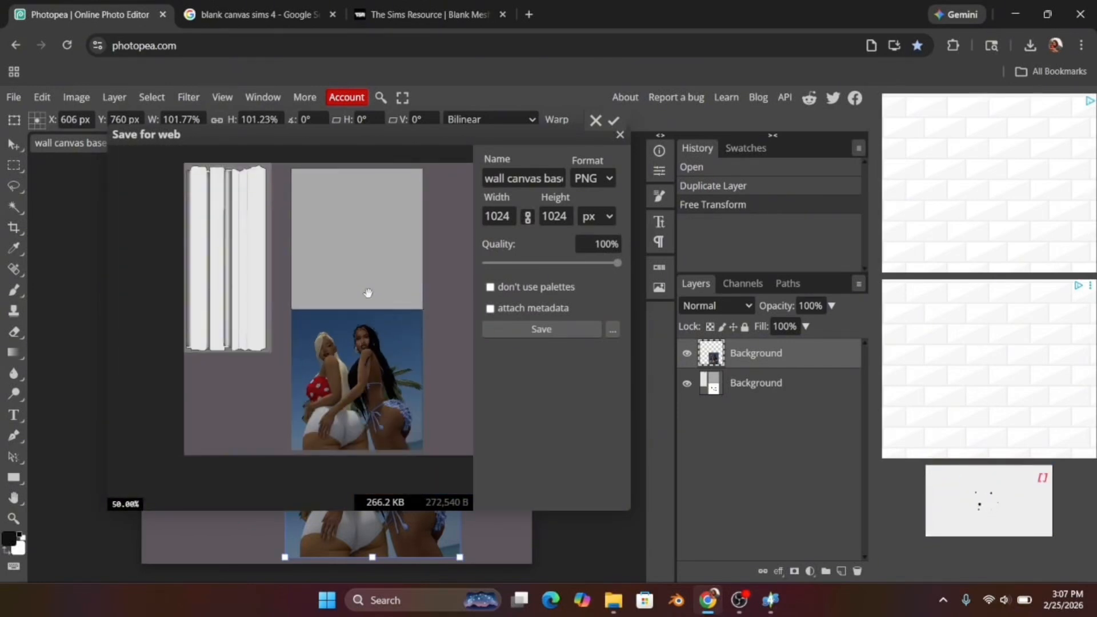
pyautogui.scroll(1, 368, 293)
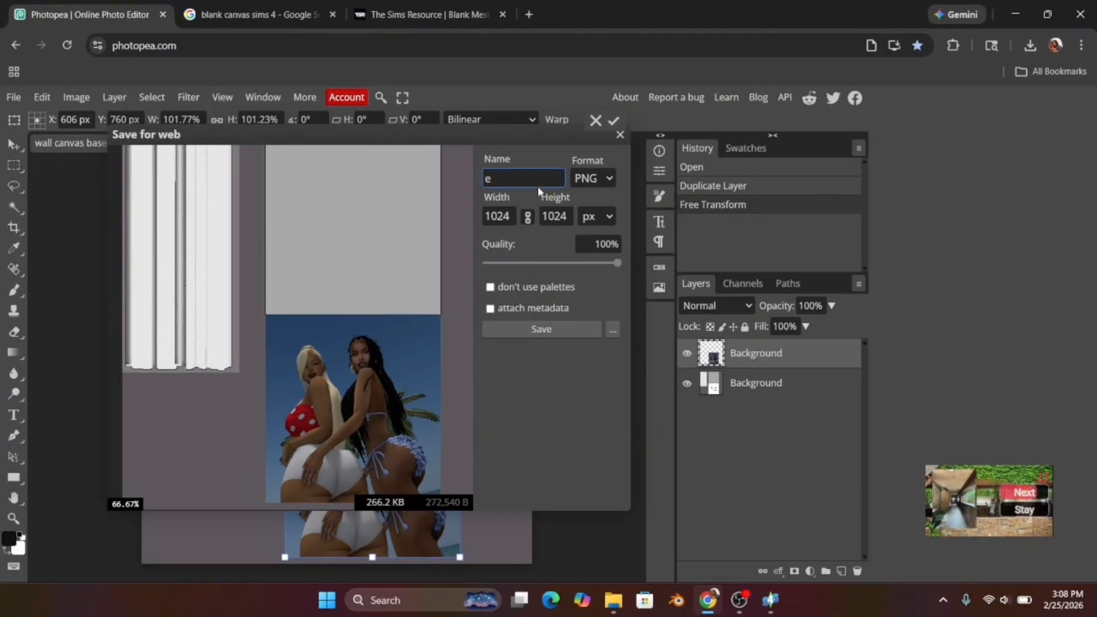
pyautogui.press('BackSpace')
pyautogui.write('wall art')
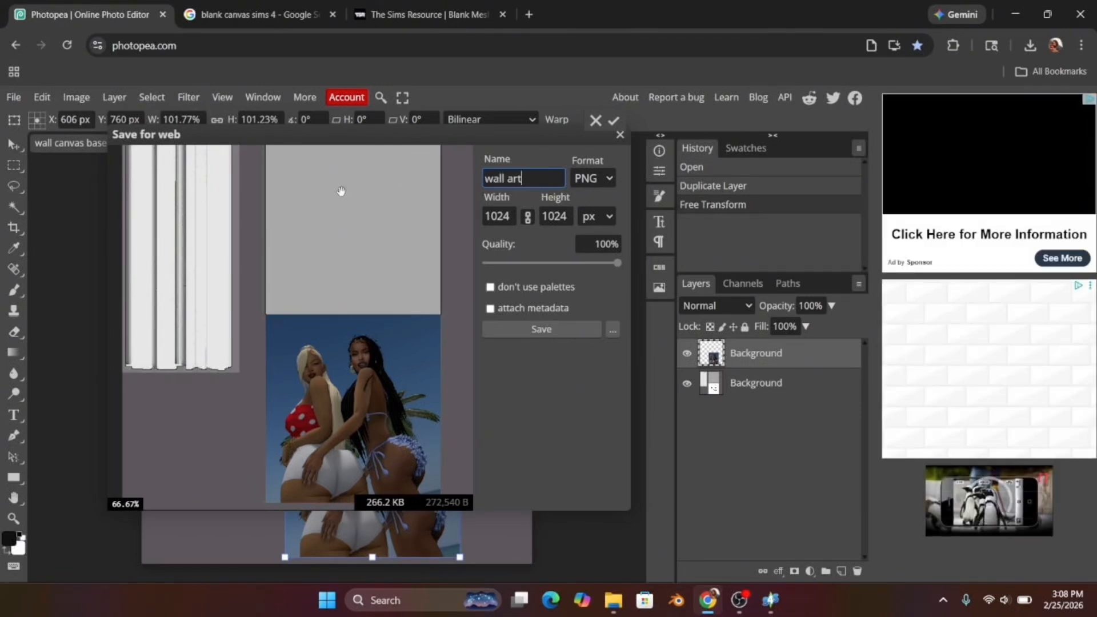
# Save the export as wall art.png in the Wall Art folder in Documents.
pyautogui.click(557, 331)
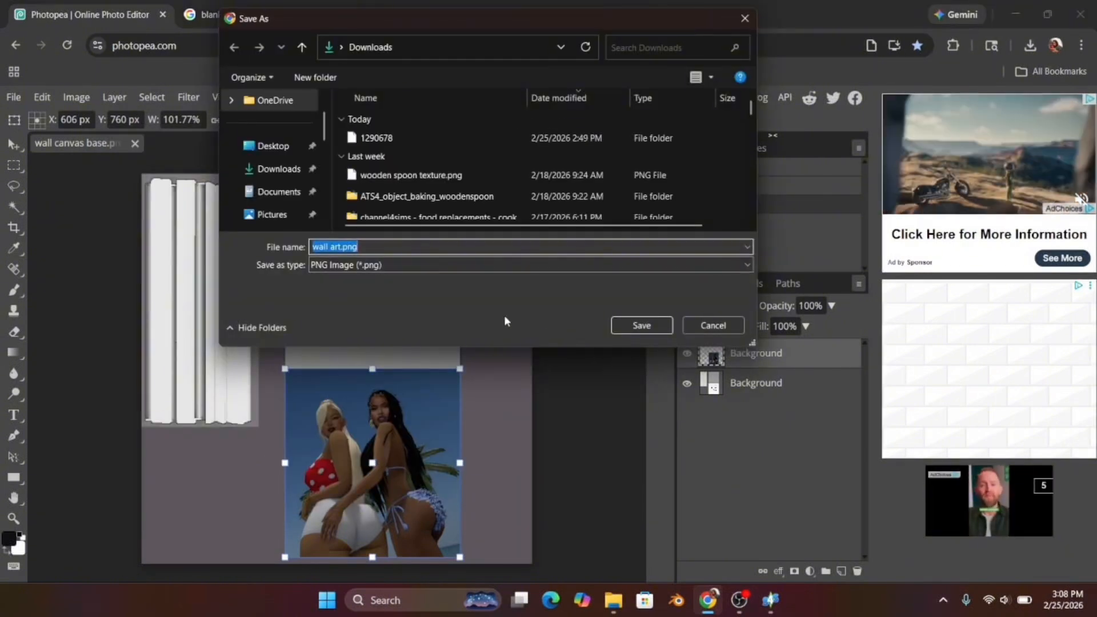
pyautogui.click(279, 191)
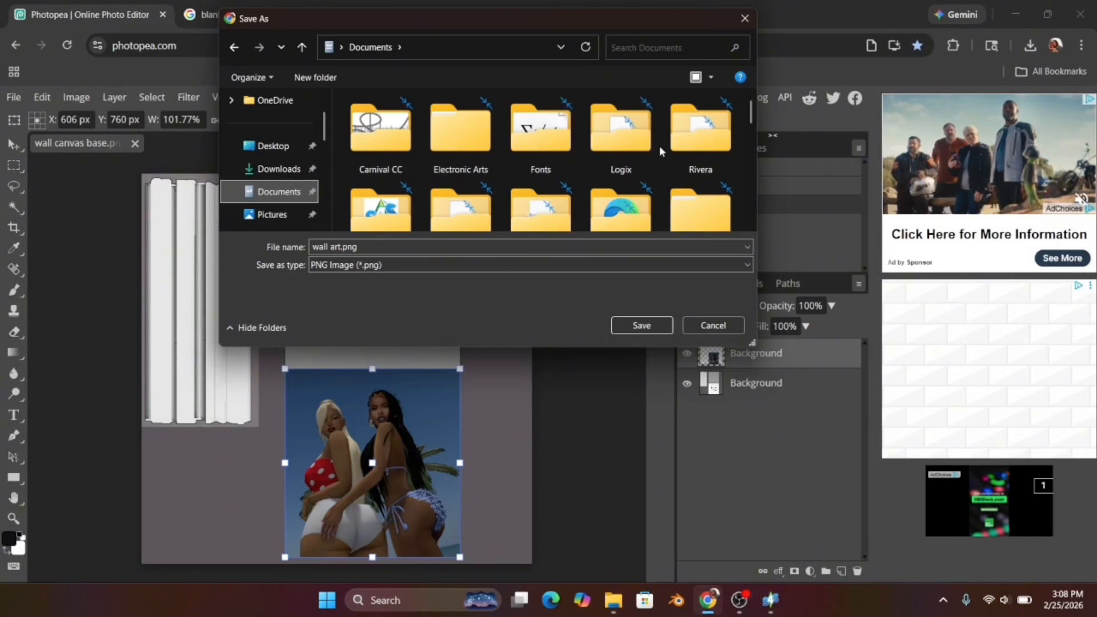
pyautogui.scroll(-1, 660, 143)
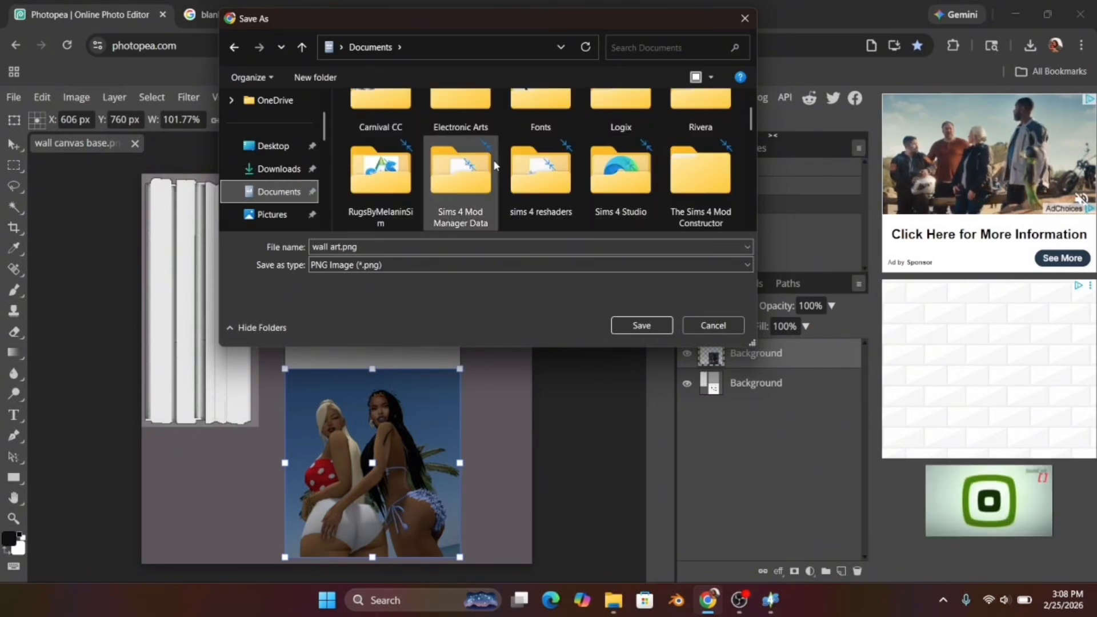
pyautogui.scroll(-1, 494, 165)
pyautogui.doubleClick(467, 167)
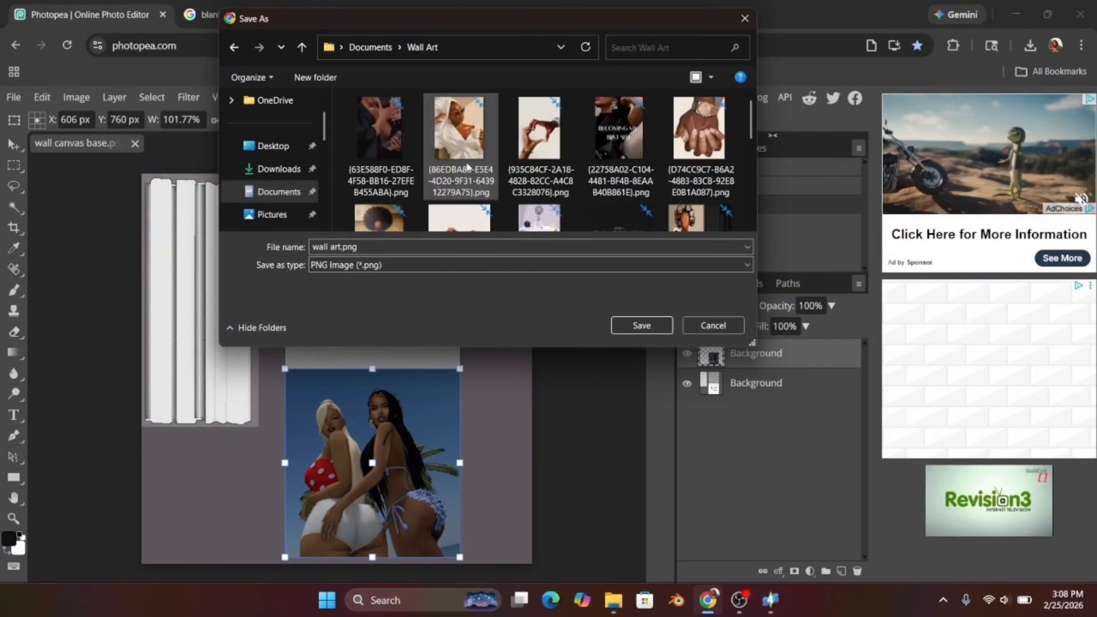
pyautogui.scroll(-5, 628, 172)
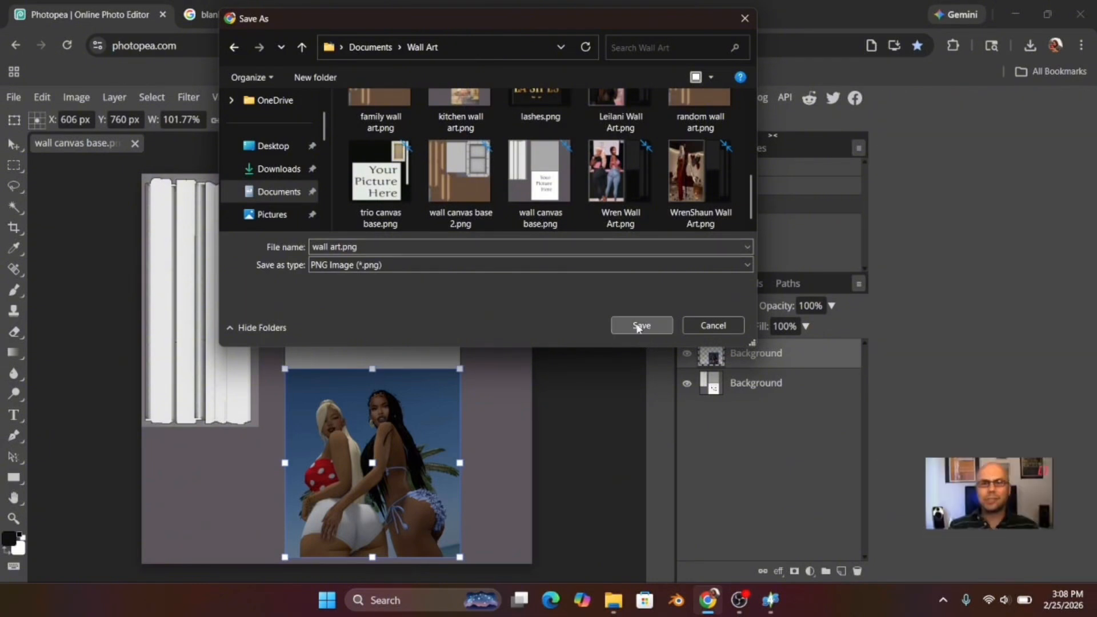
pyautogui.click(640, 326)
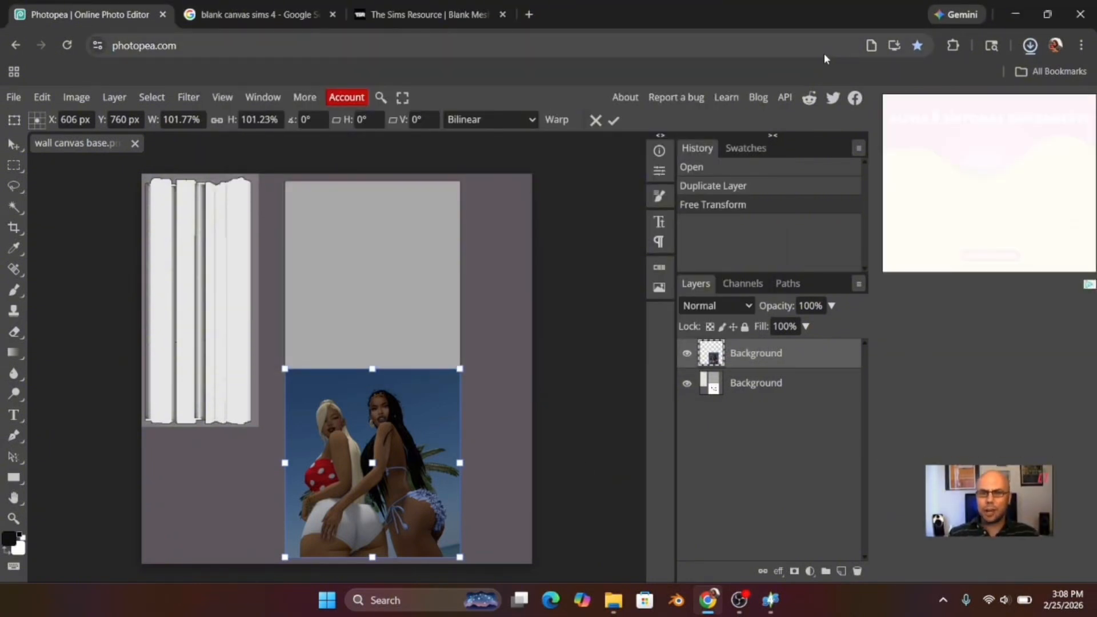
# Switch to Sims 4 Studio, import wall art.png as the canvas's Diffuse texture, and inspect it on the 3D preview.
pyautogui.click(770, 602)
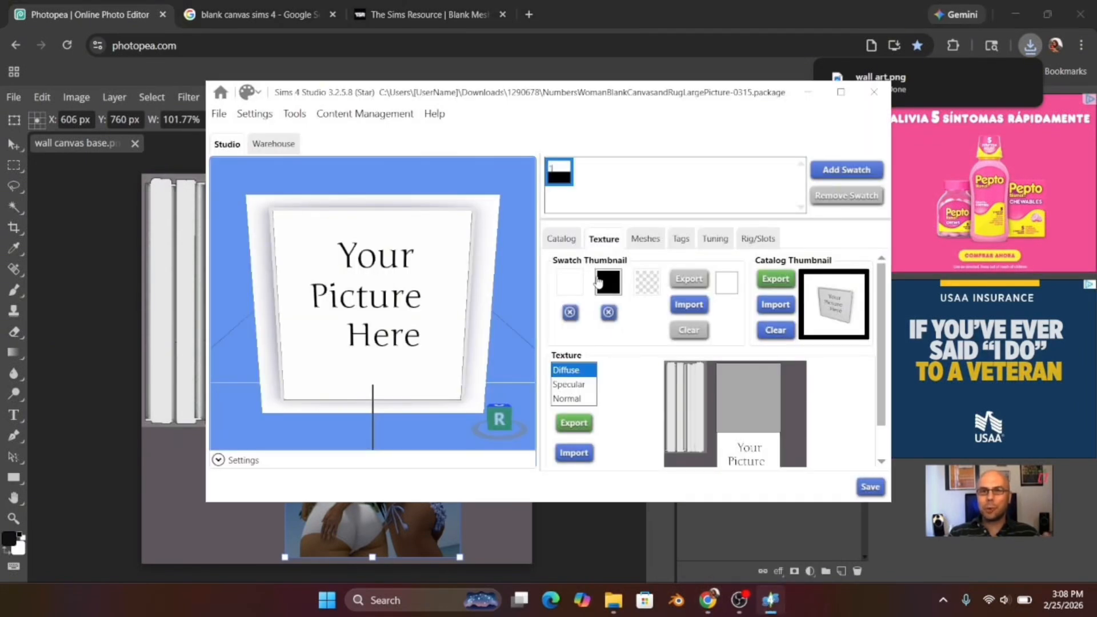
pyautogui.click(564, 454)
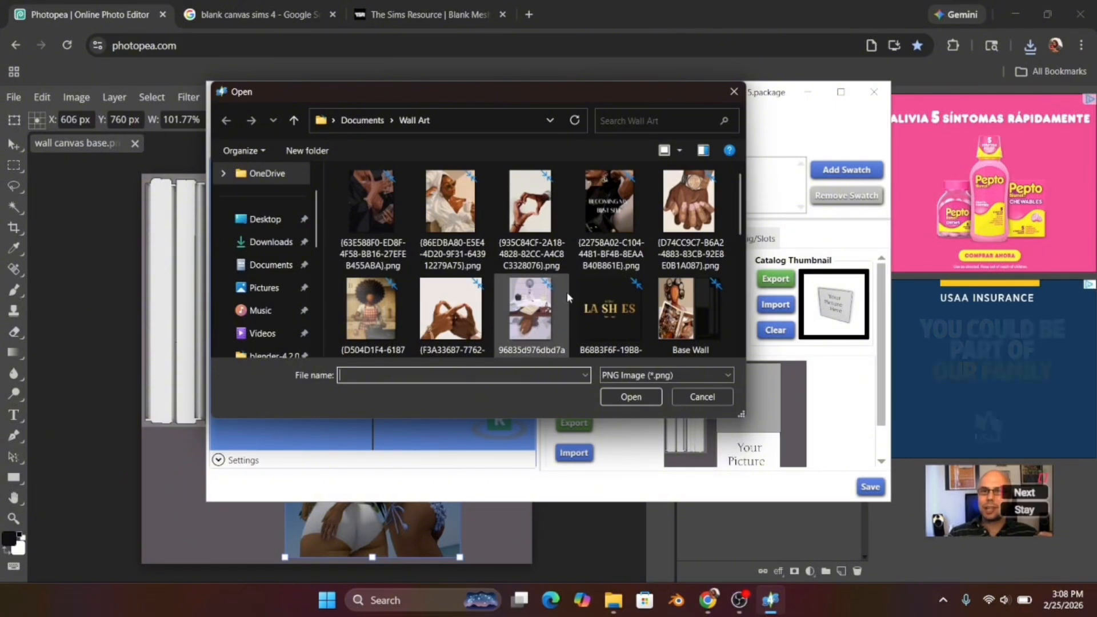
pyautogui.scroll(-8, 567, 292)
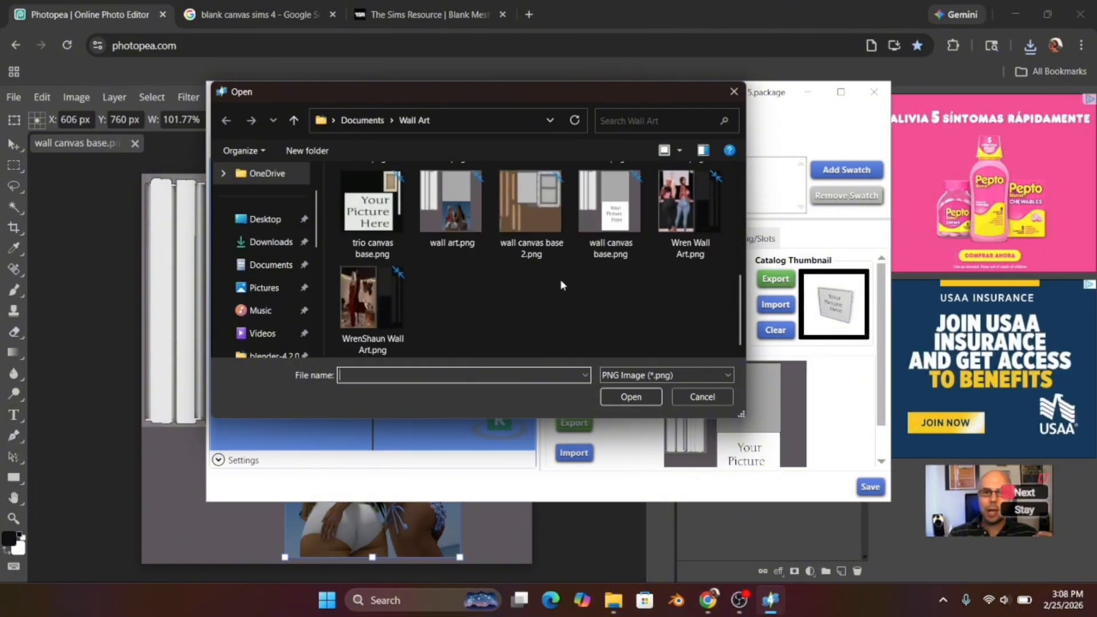
pyautogui.doubleClick(469, 213)
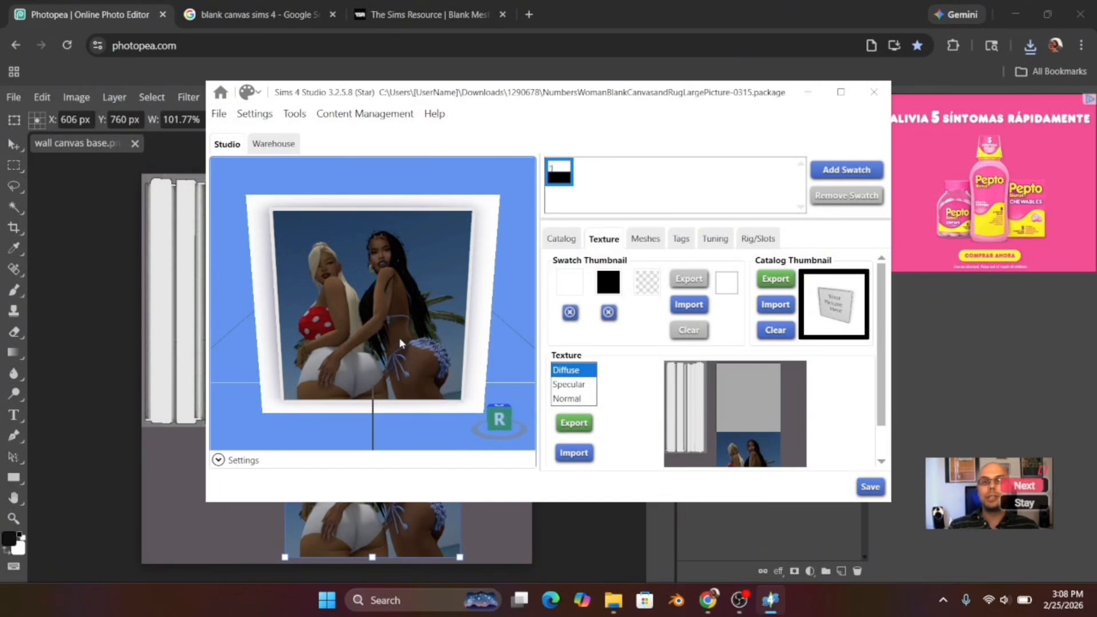
pyautogui.moveTo(399, 337); pyautogui.dragTo(453, 306)
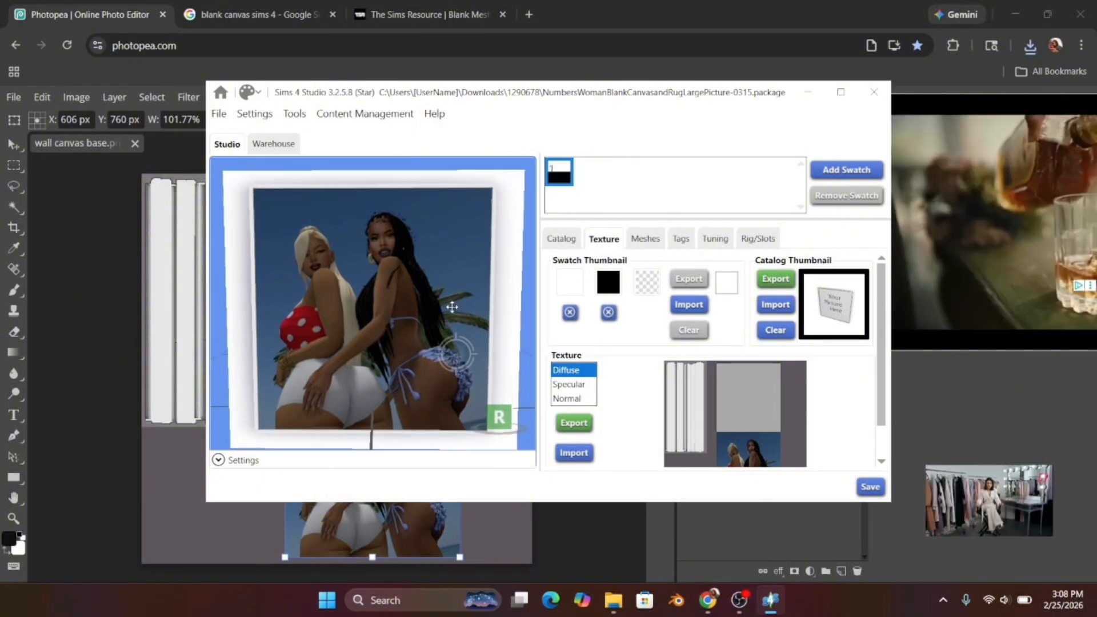
pyautogui.click(219, 114)
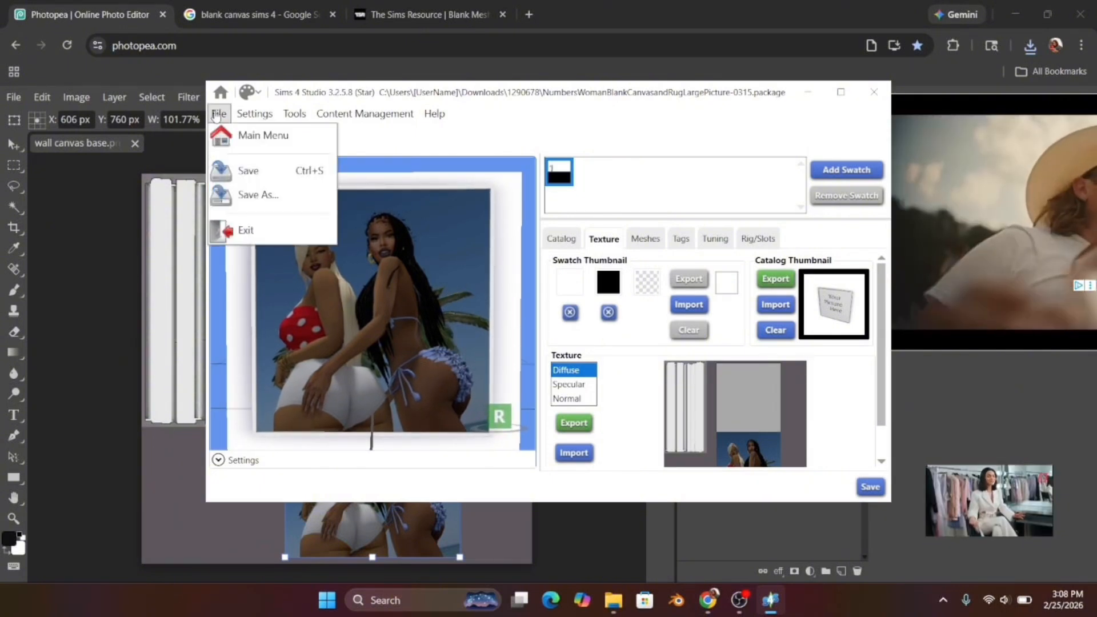
pyautogui.click(255, 196)
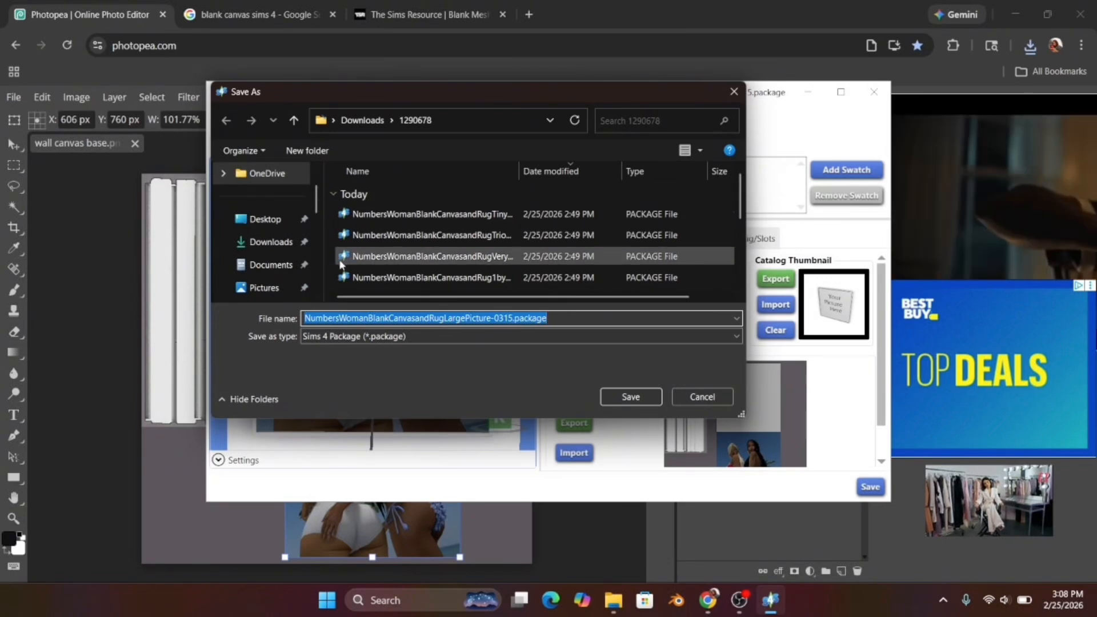
pyautogui.click(280, 264)
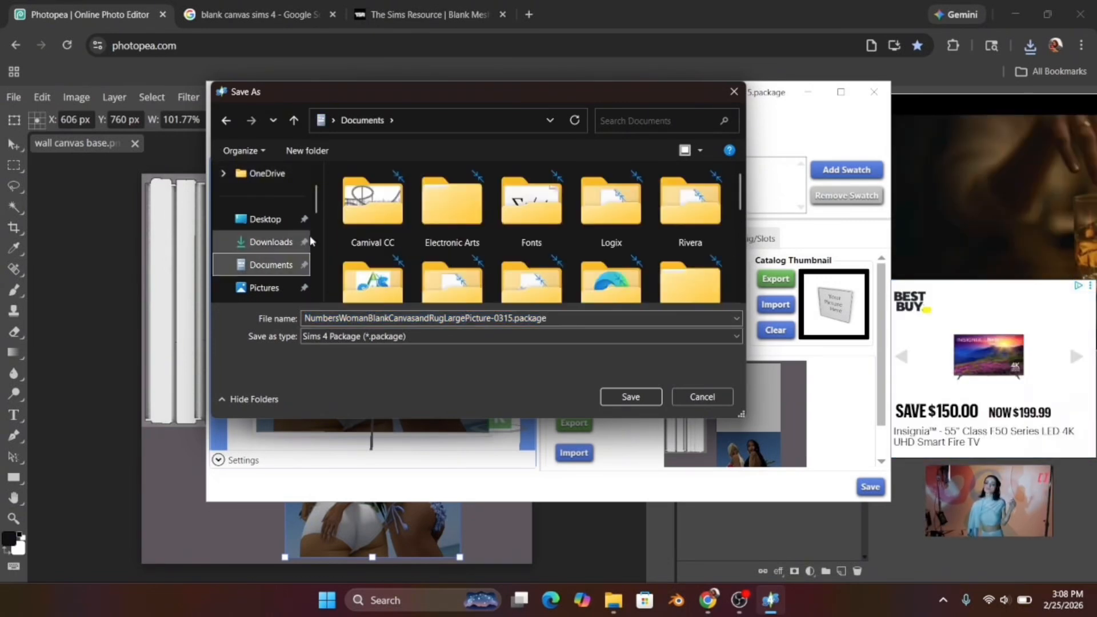
pyautogui.doubleClick(449, 203)
pyautogui.doubleClick(379, 193)
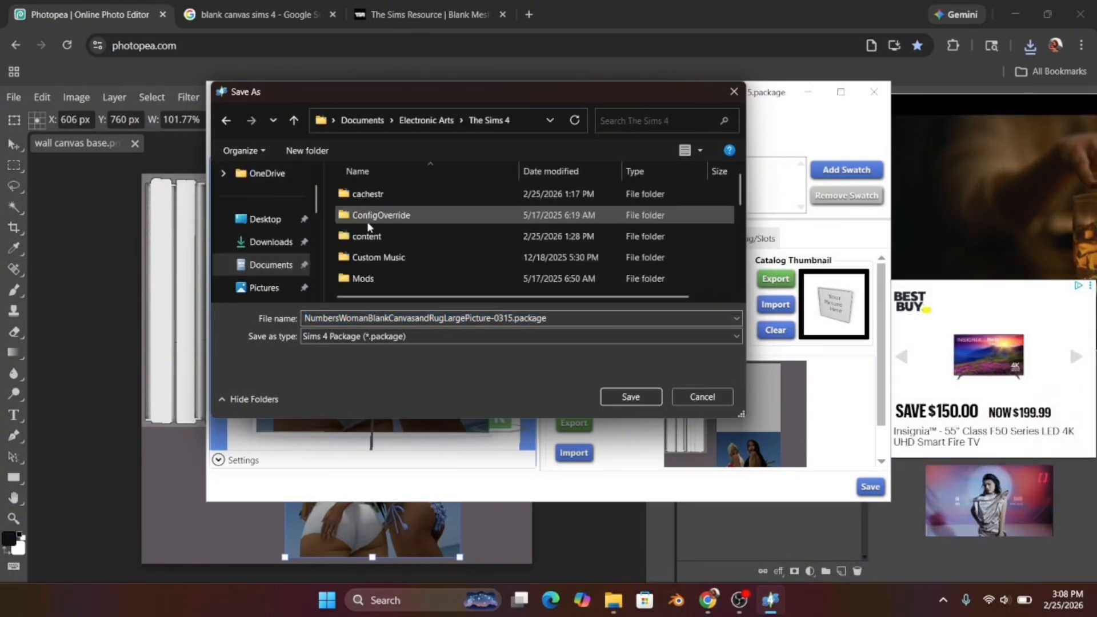
pyautogui.doubleClick(362, 278)
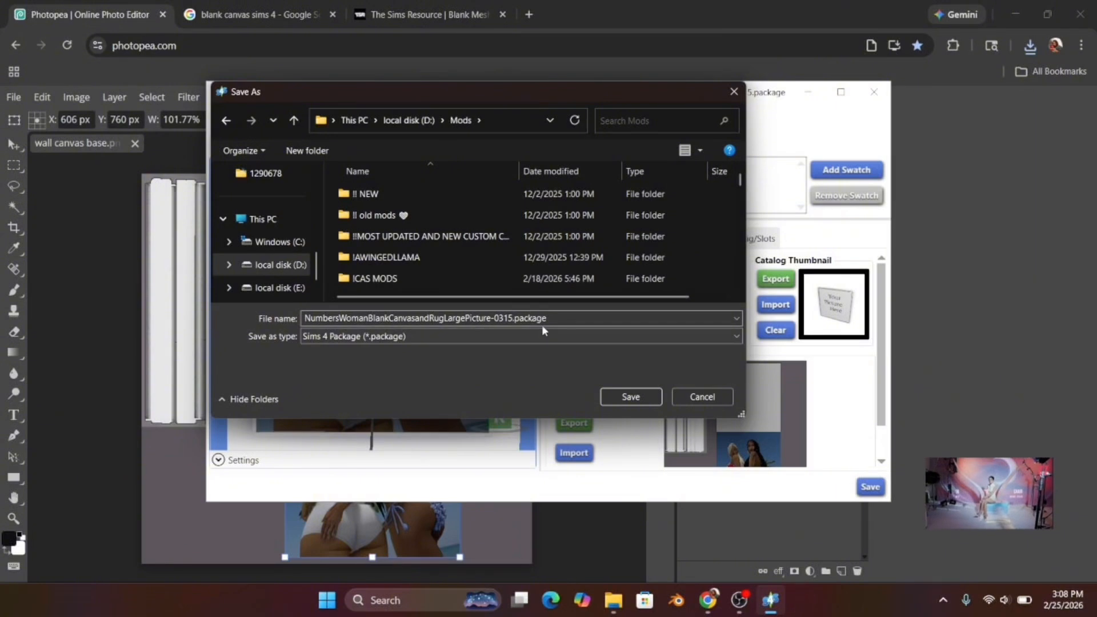
pyautogui.press('BackSpace')
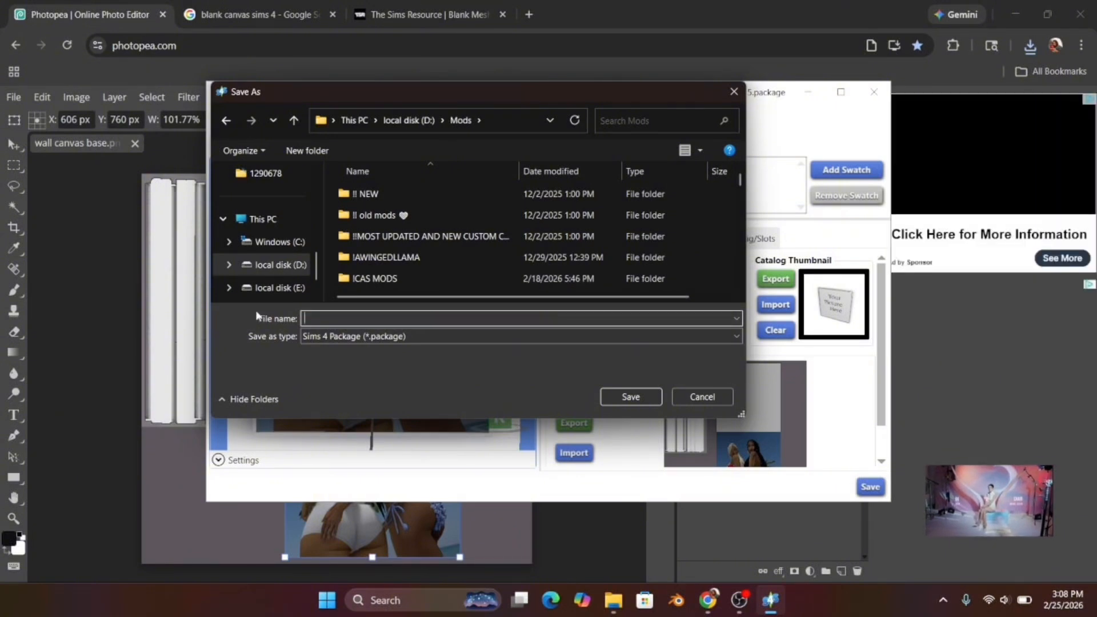
pyautogui.write('W')
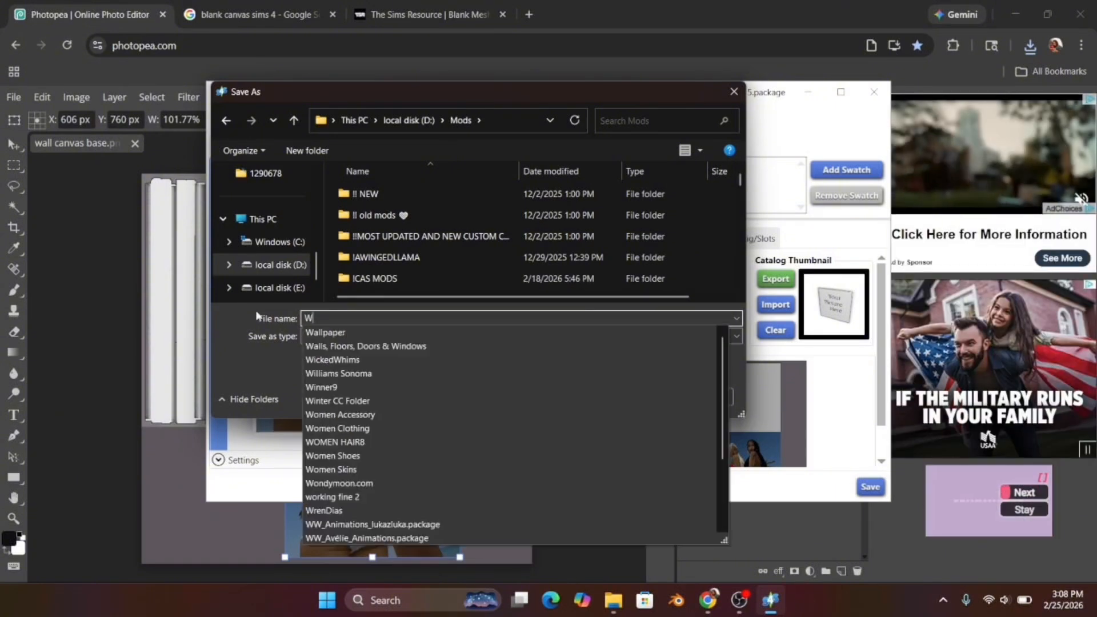
pyautogui.write('all')
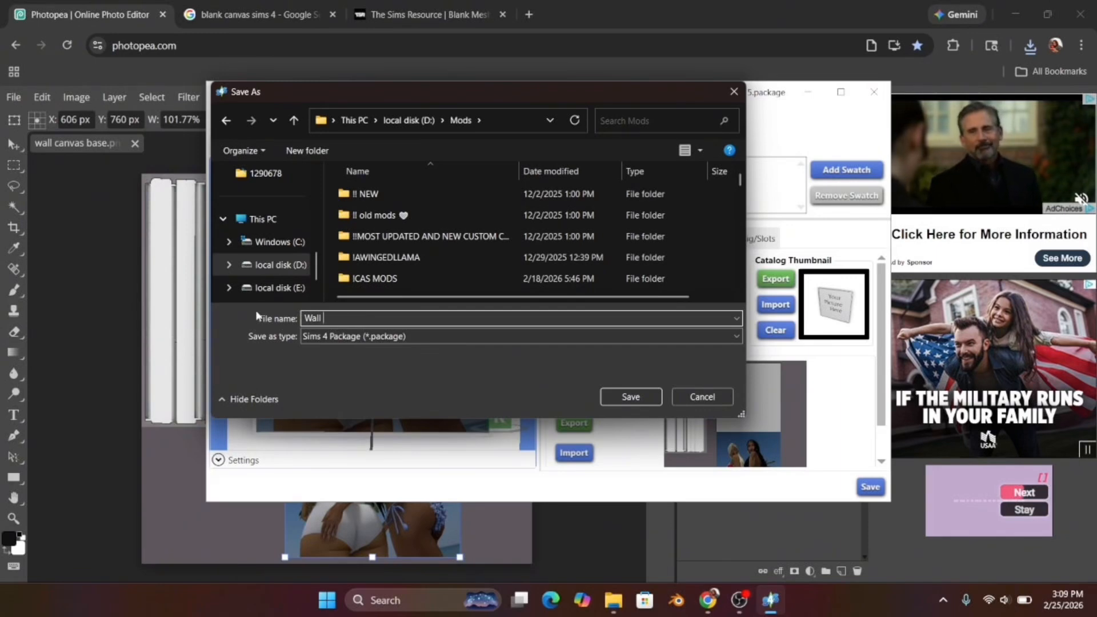
pyautogui.press('BackSpace')
pyautogui.press('BackSpace')
pyautogui.press('BackSpace')
pyautogui.press('BackSpace')
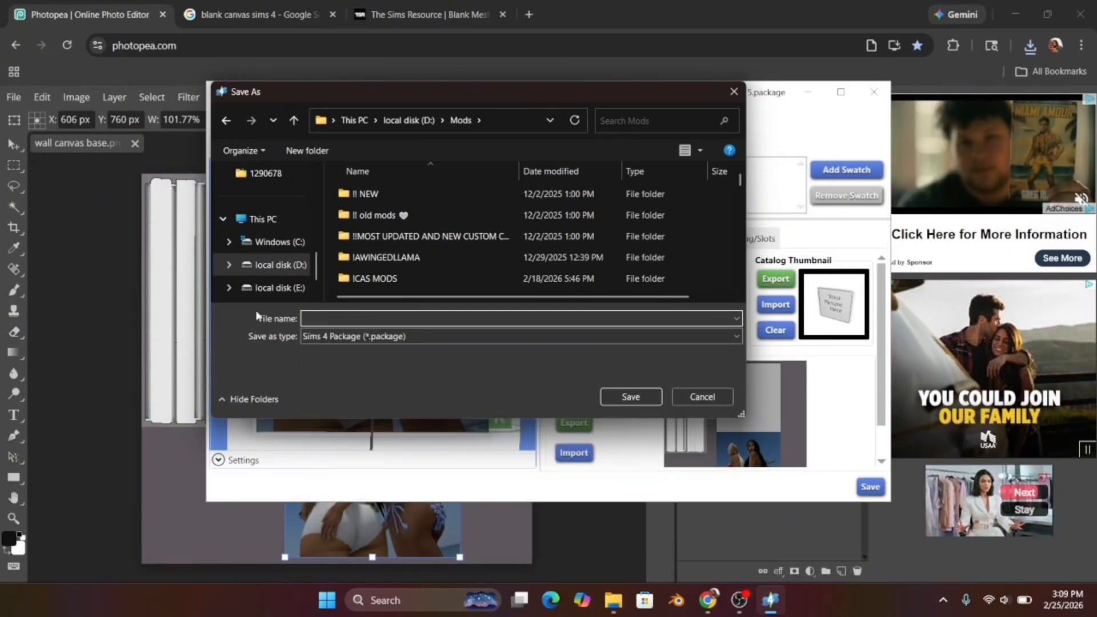
pyautogui.click(701, 396)
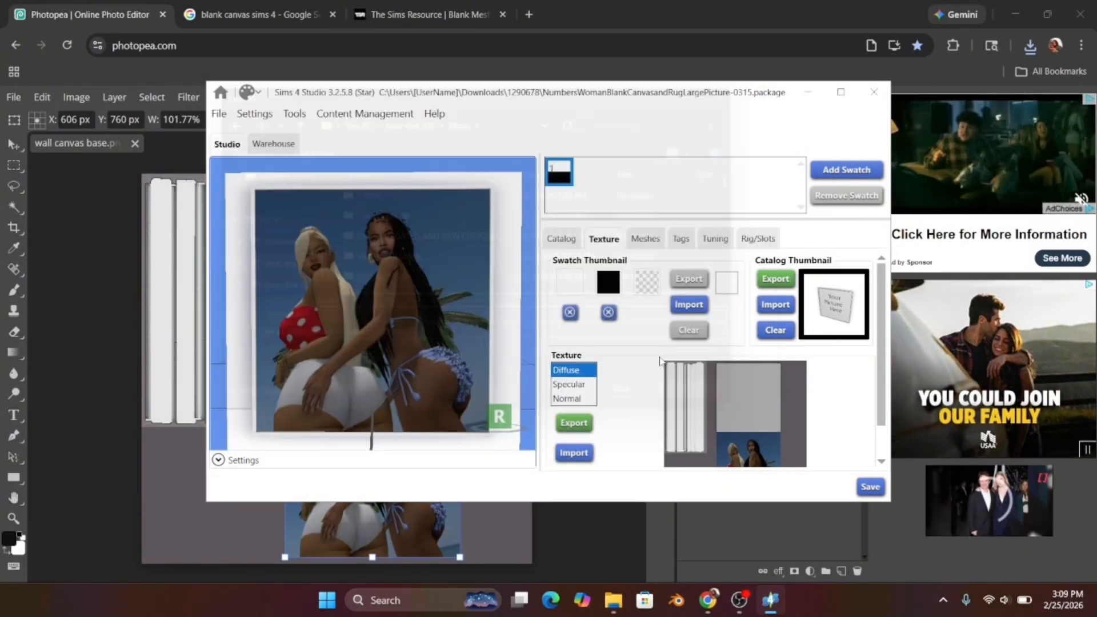
# Change the item's catalog name to Random wall art.
pyautogui.click(576, 239)
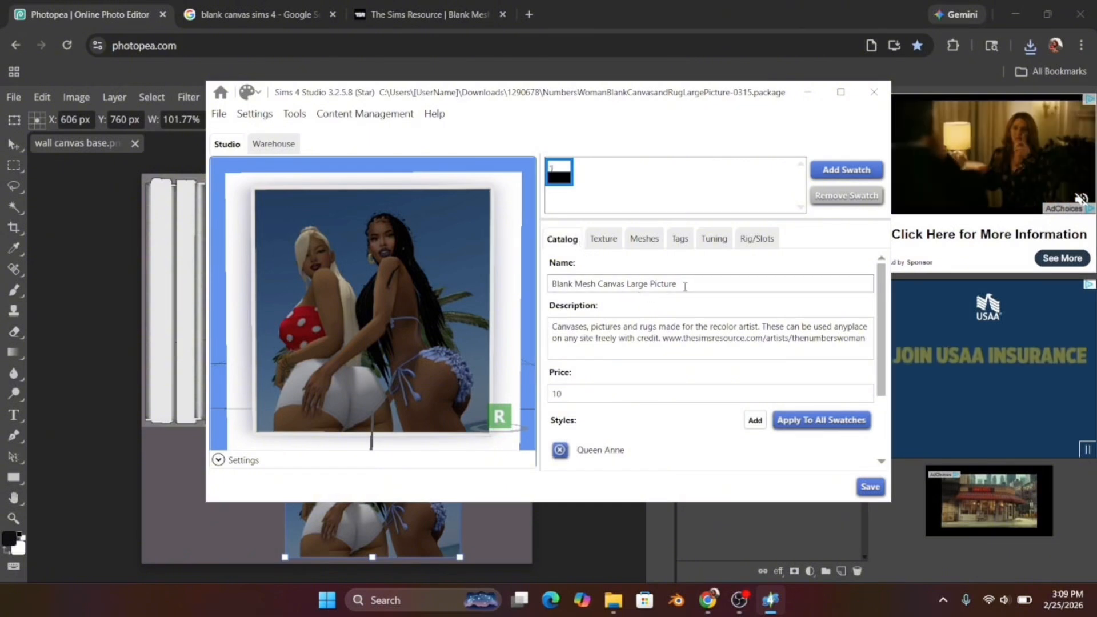
pyautogui.moveTo(688, 286); pyautogui.dragTo(537, 285)
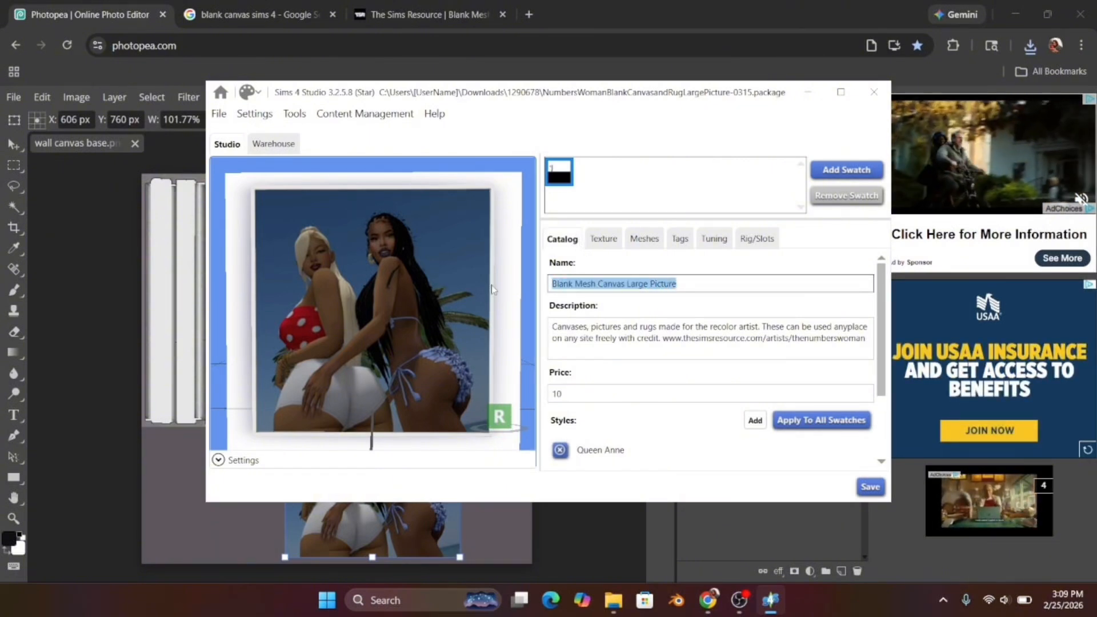
pyautogui.press('BackSpace')
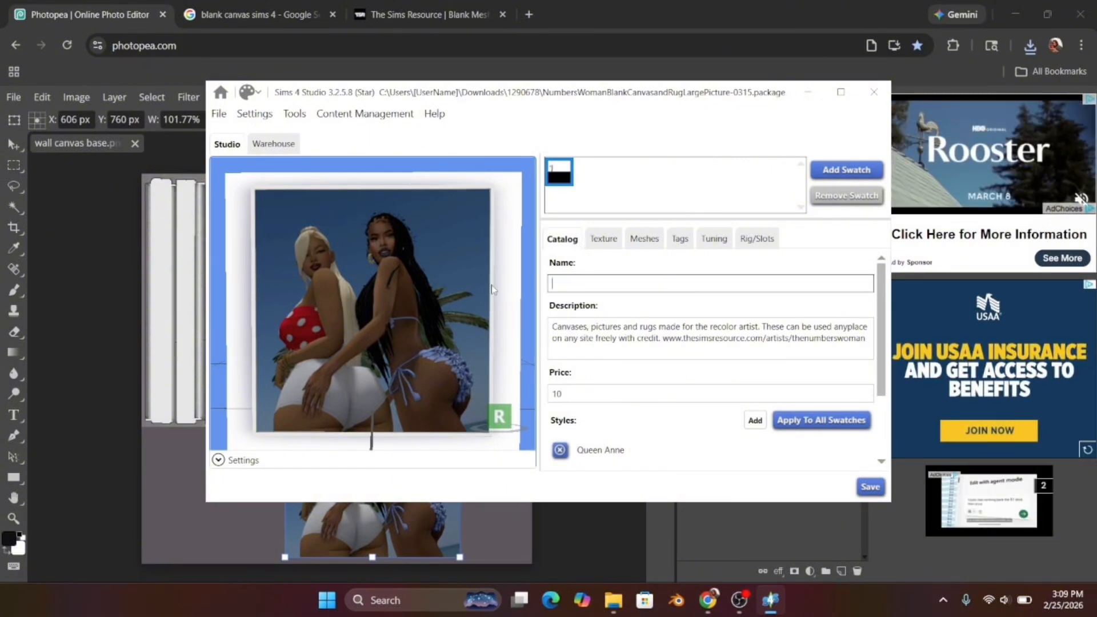
pyautogui.write('Random ')
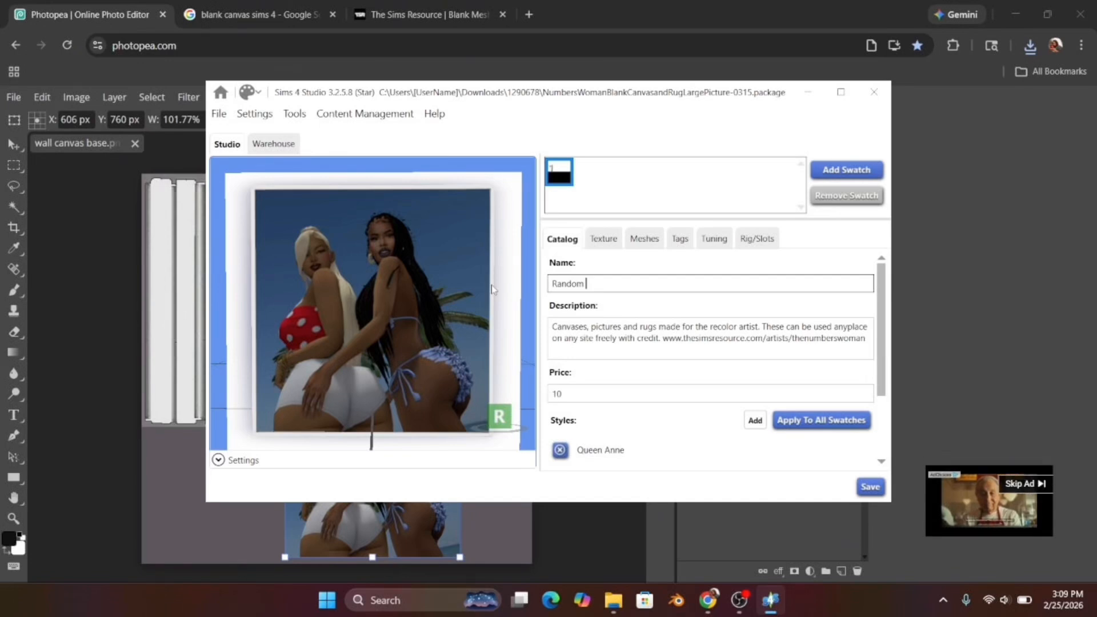
pyautogui.write('wall art')
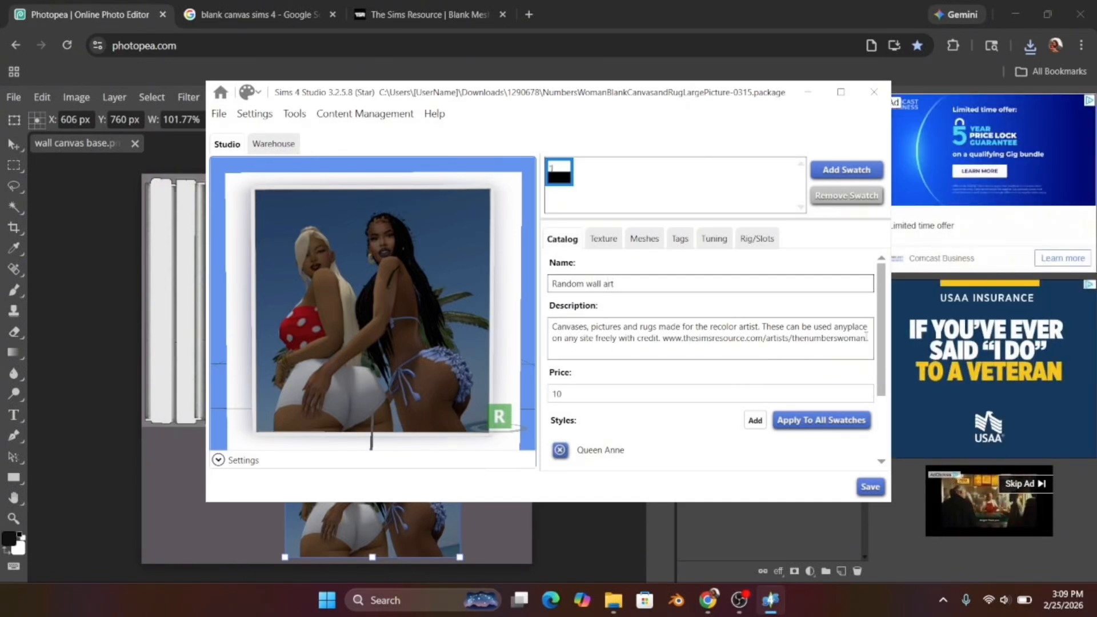
# Replace the catalog description with "made by" followed by the creator's name.
pyautogui.moveTo(866, 337); pyautogui.dragTo(550, 326)
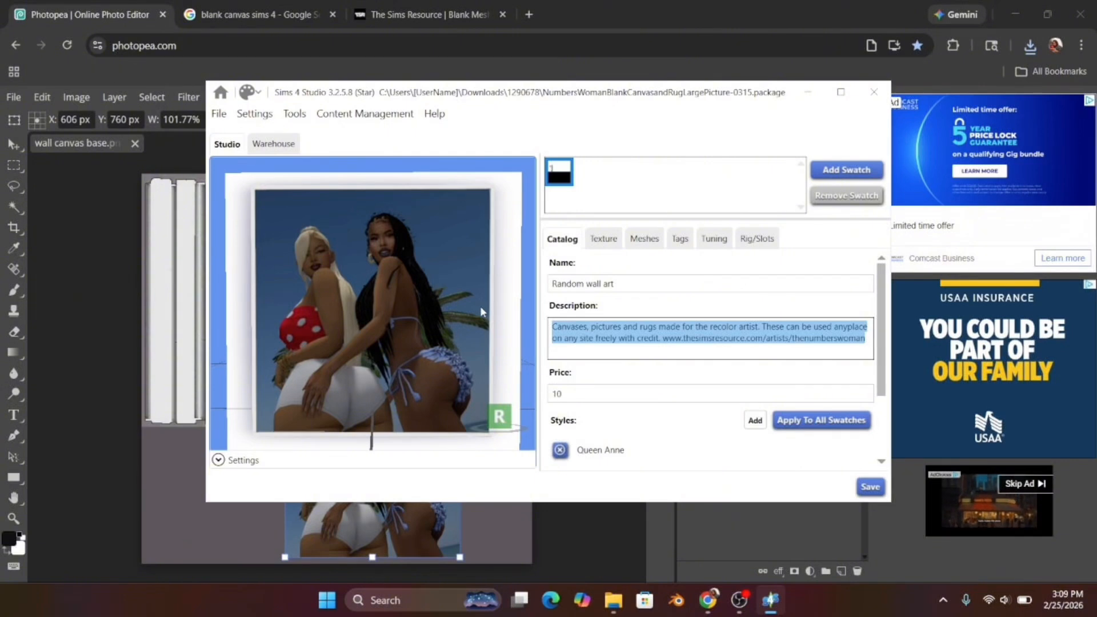
pyautogui.press('BackSpace')
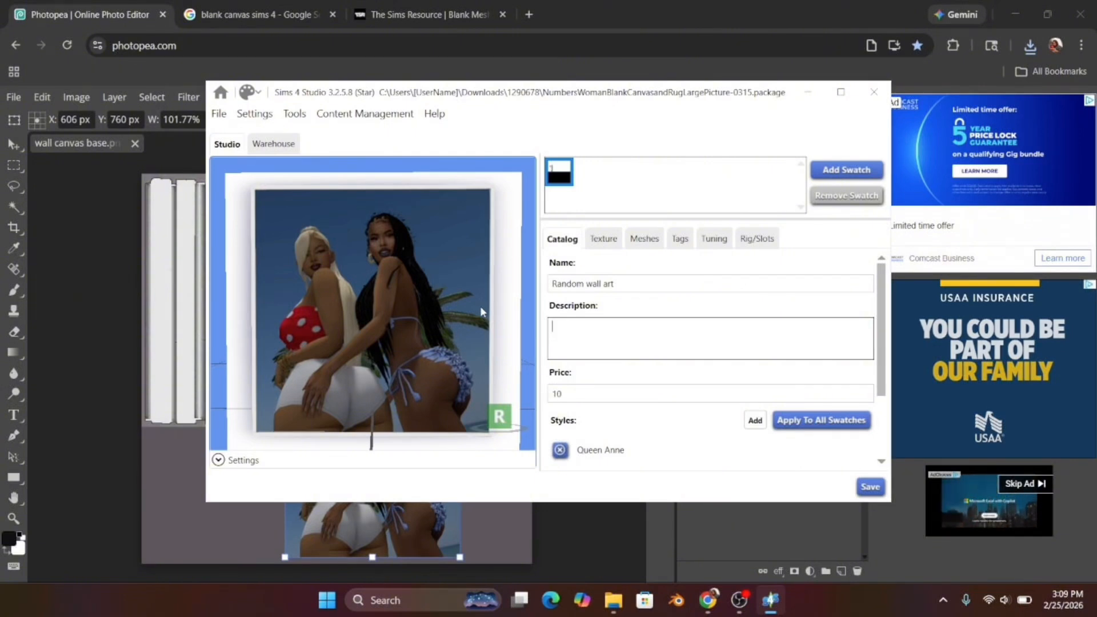
pyautogui.write('made by')
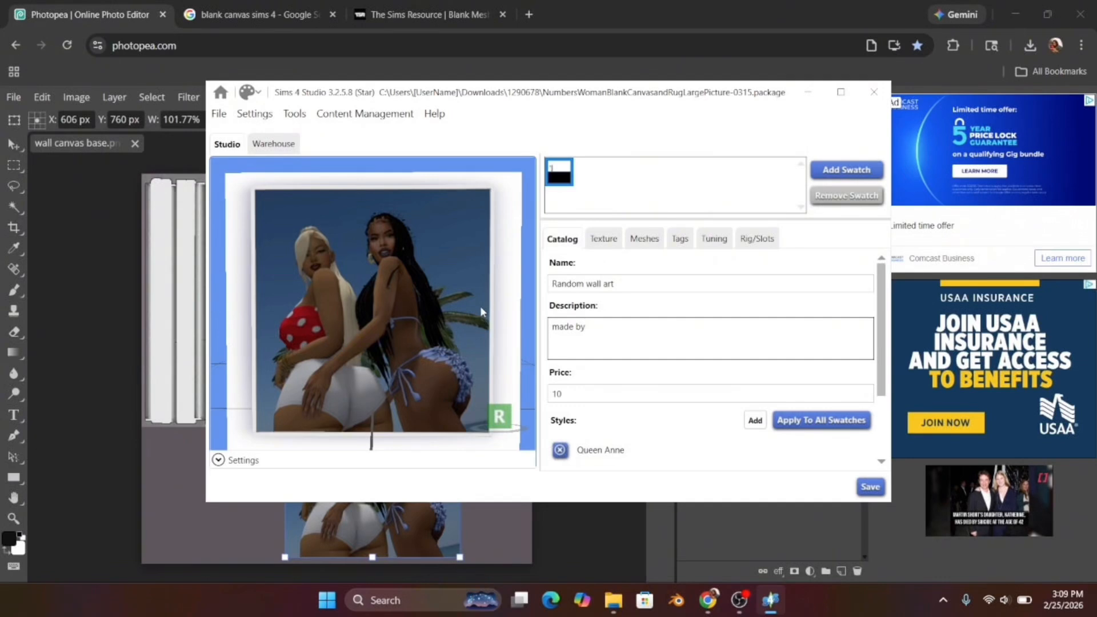
pyautogui.write(' Melani')
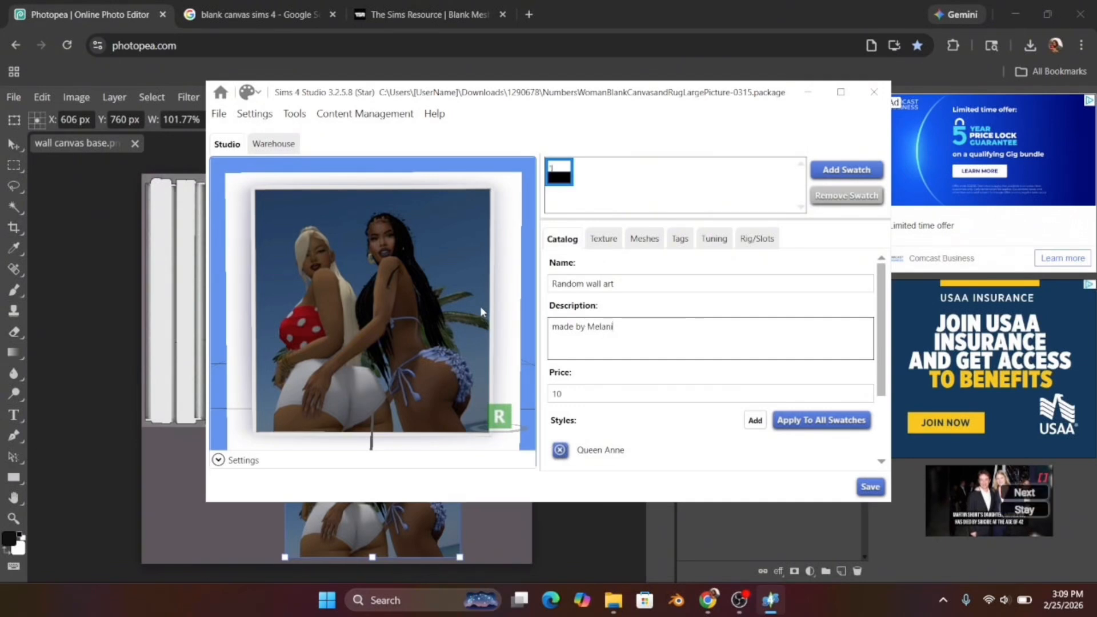
pyautogui.write('nsim')
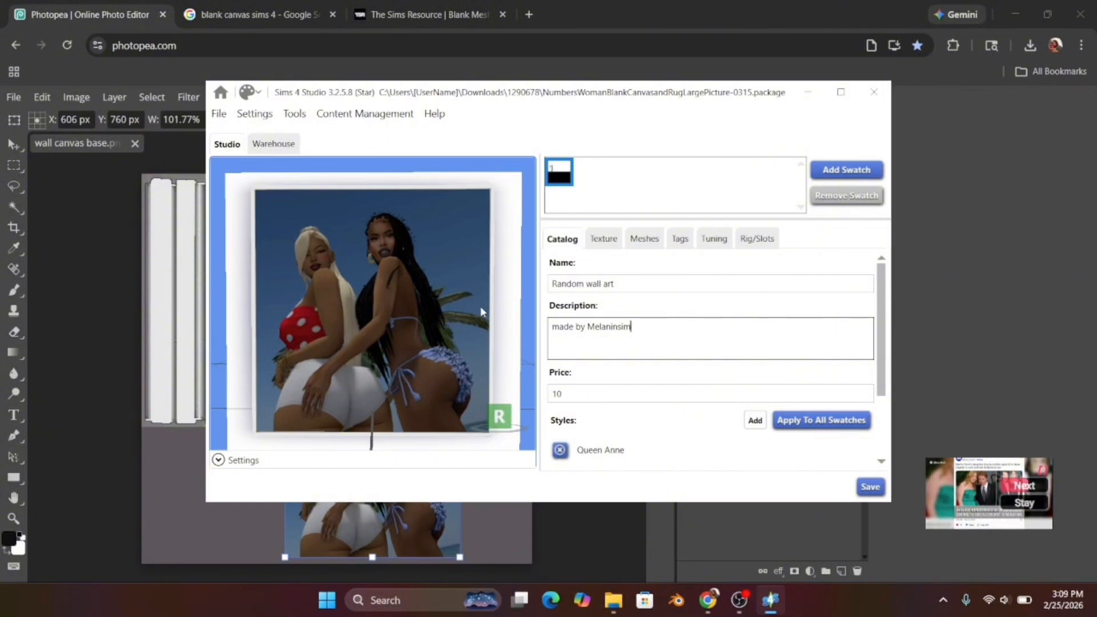
pyautogui.press('BackSpace')
pyautogui.press('BackSpace')
pyautogui.press('BackSpace')
pyautogui.write('Sim')
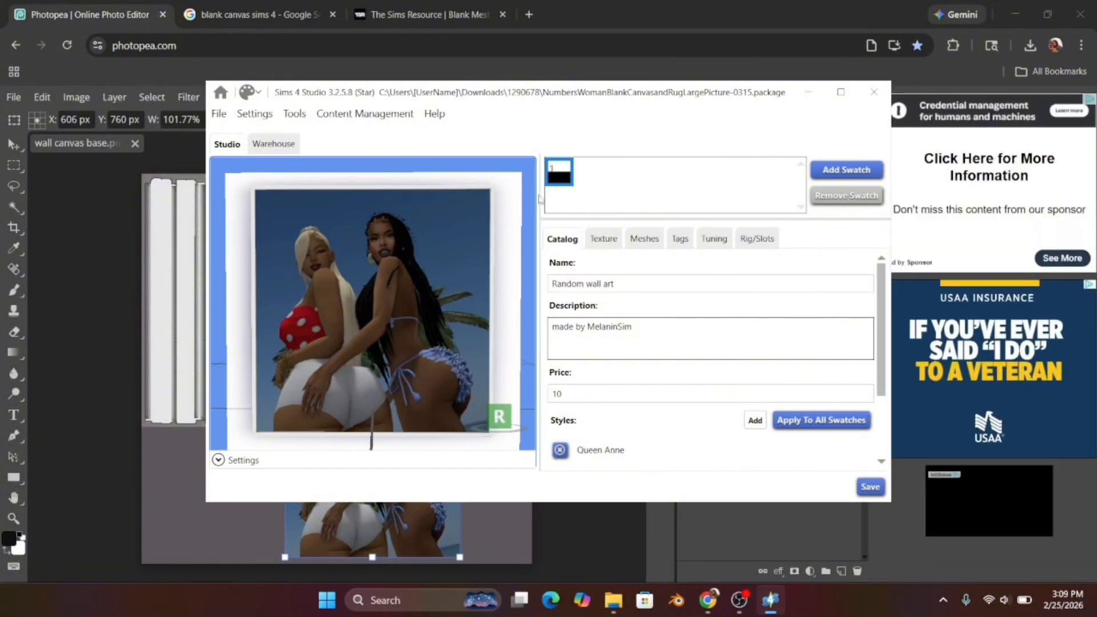
# Start saving the package as a new file in The Sims 4 Mods folder under Documents, Electronic Arts.
pyautogui.click(221, 113)
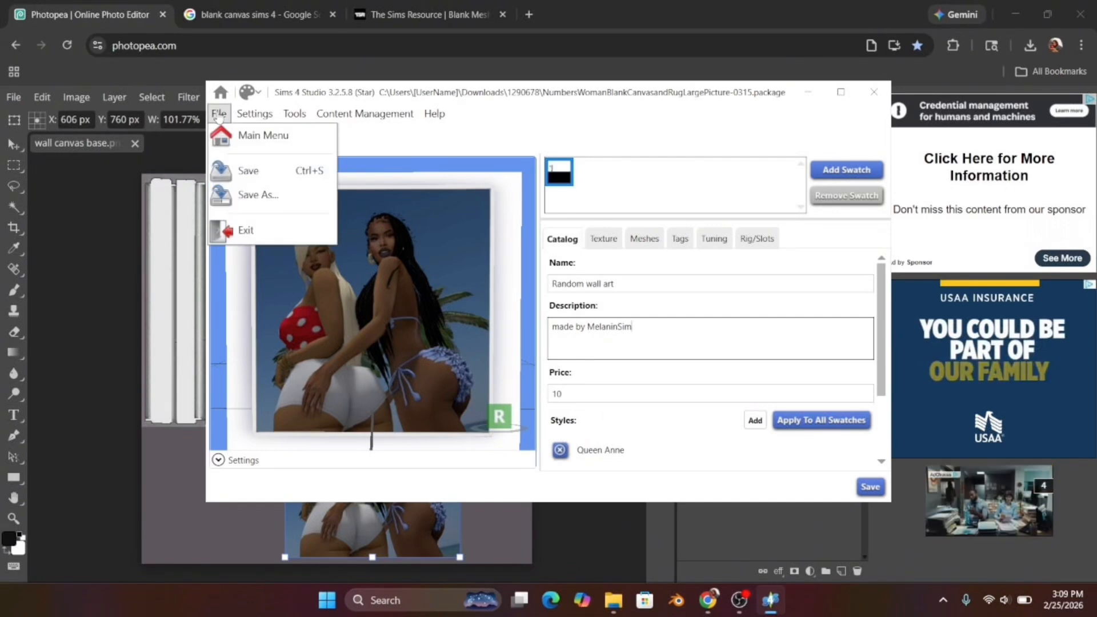
pyautogui.click(249, 196)
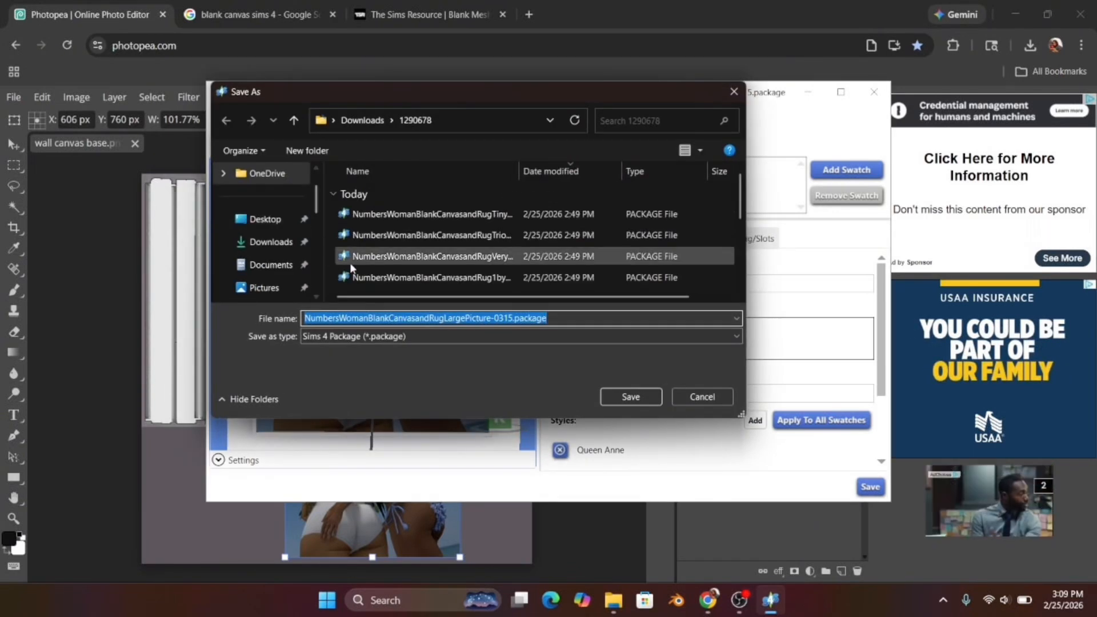
pyautogui.click(275, 269)
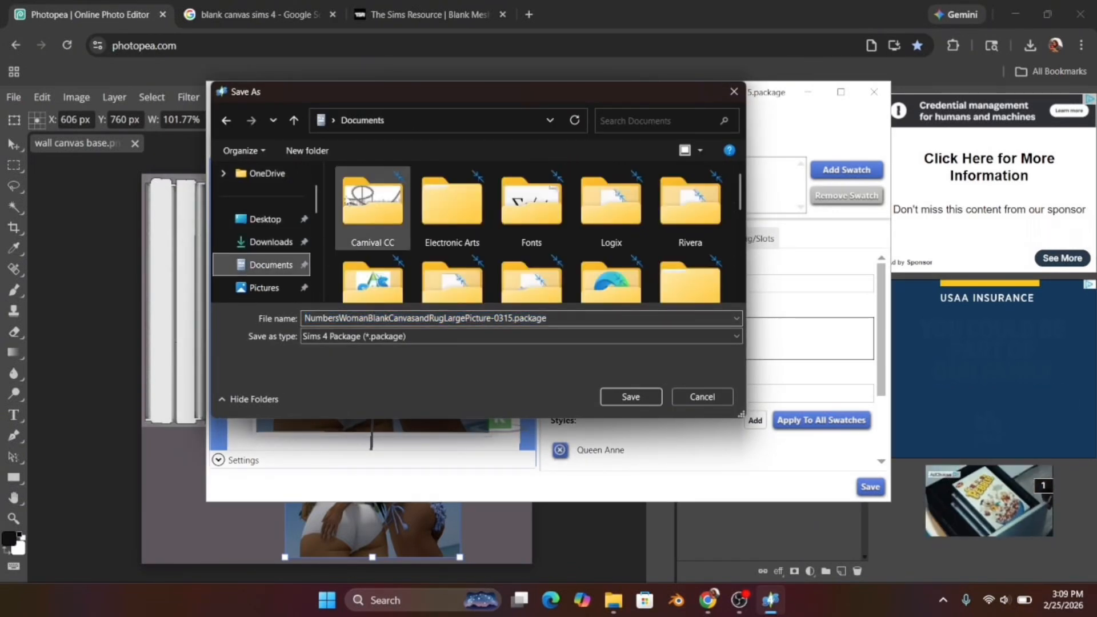
pyautogui.doubleClick(448, 208)
pyautogui.doubleClick(371, 194)
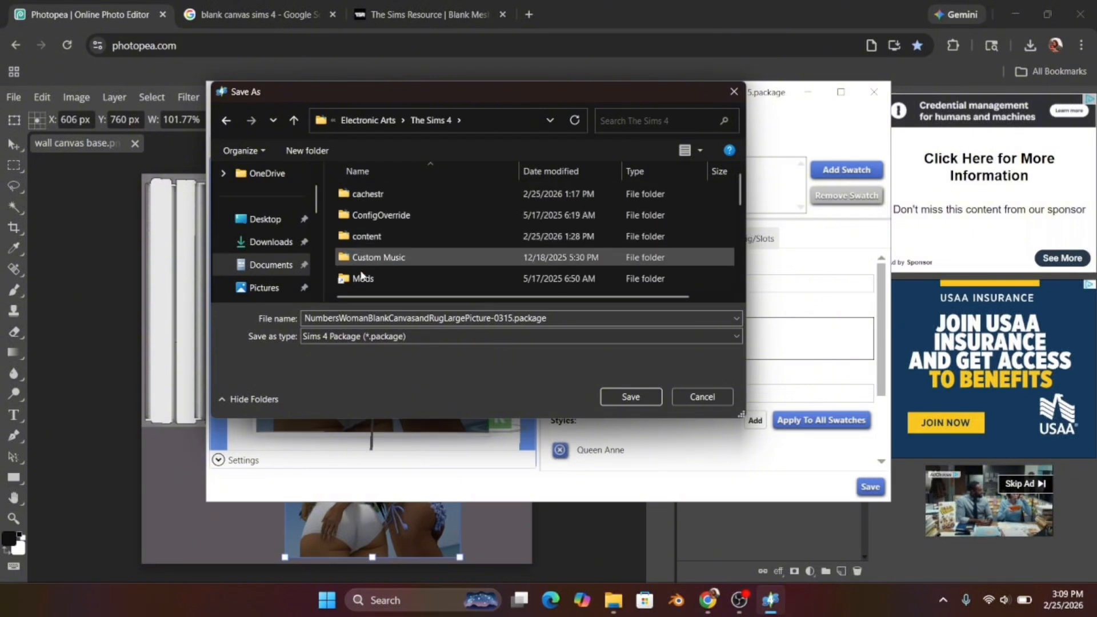
pyautogui.doubleClick(362, 278)
# Save the package in the Mods folder under the file name Random Wall Art and close the save message.
pyautogui.moveTo(549, 317); pyautogui.dragTo(329, 296)
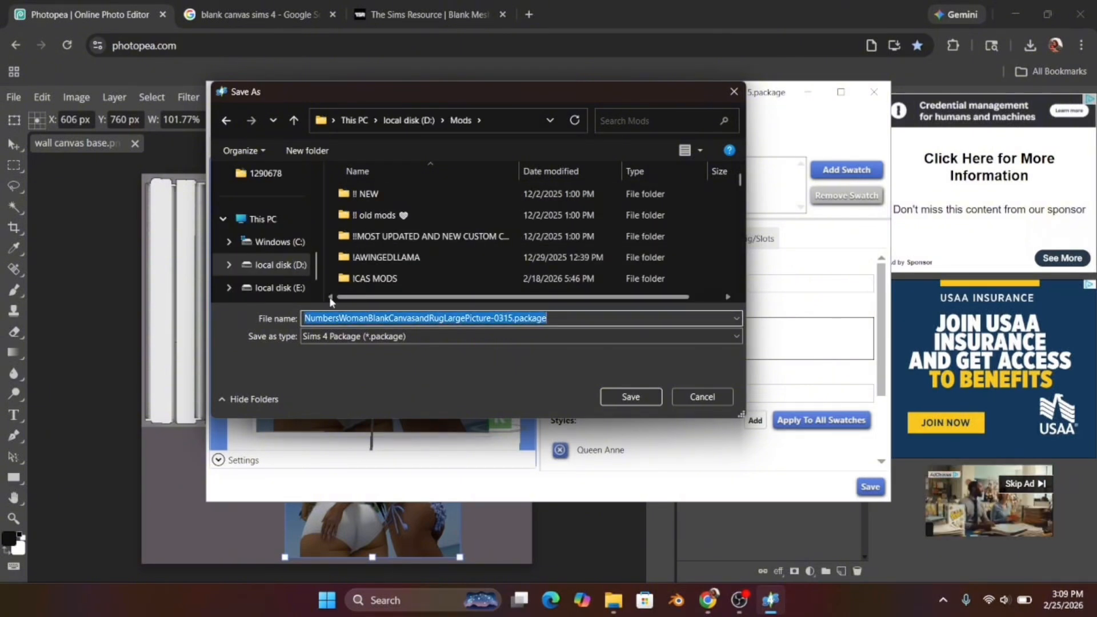
pyautogui.press('BackSpace')
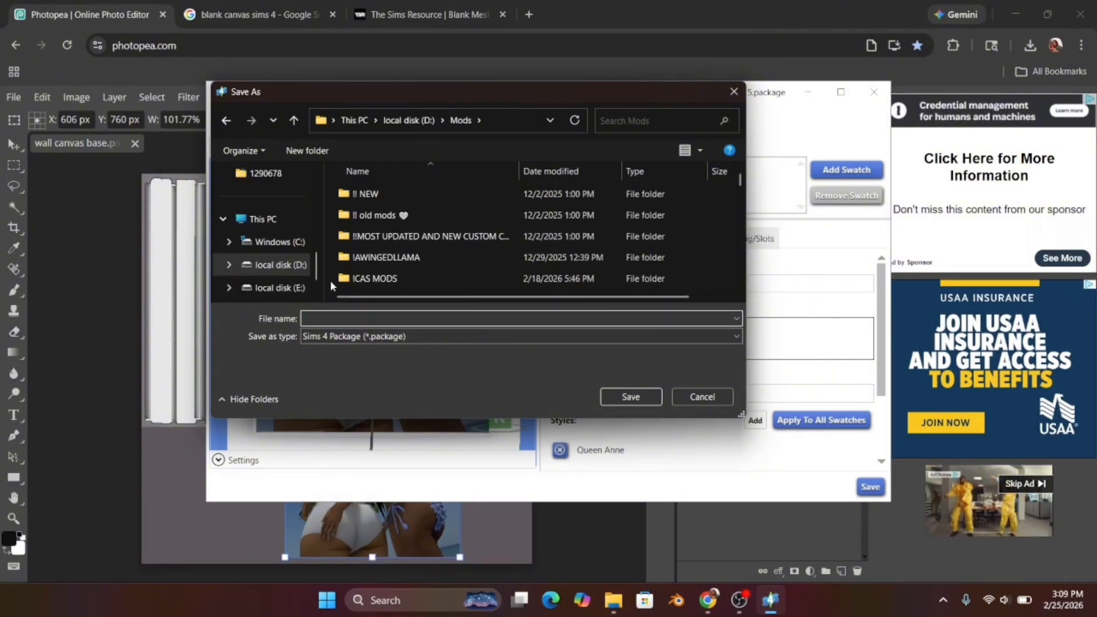
pyautogui.write('R')
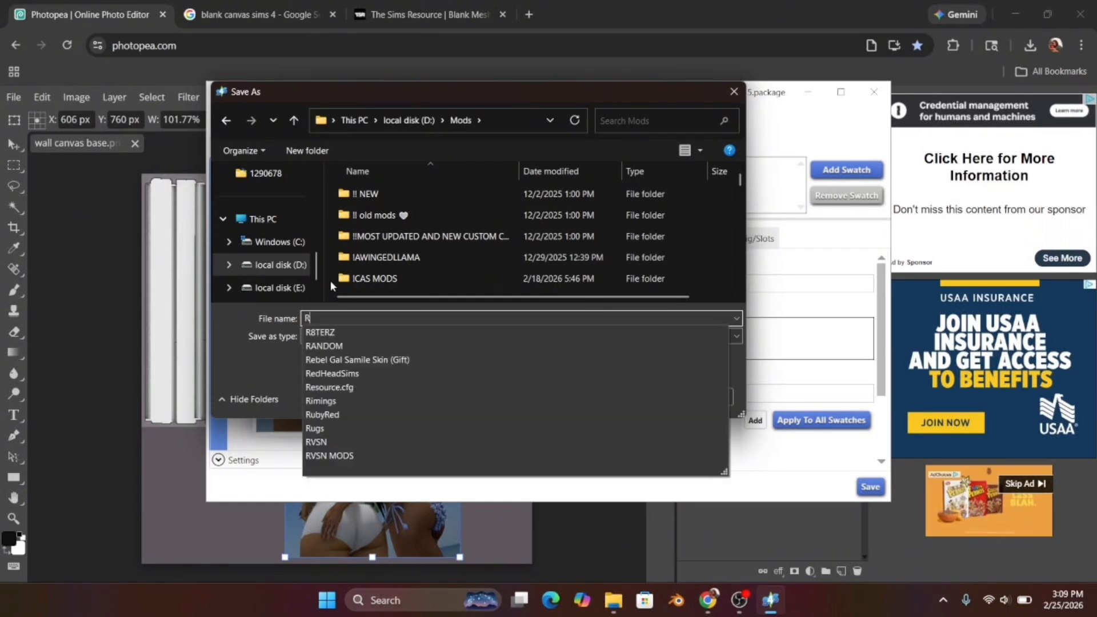
pyautogui.write('andom all')
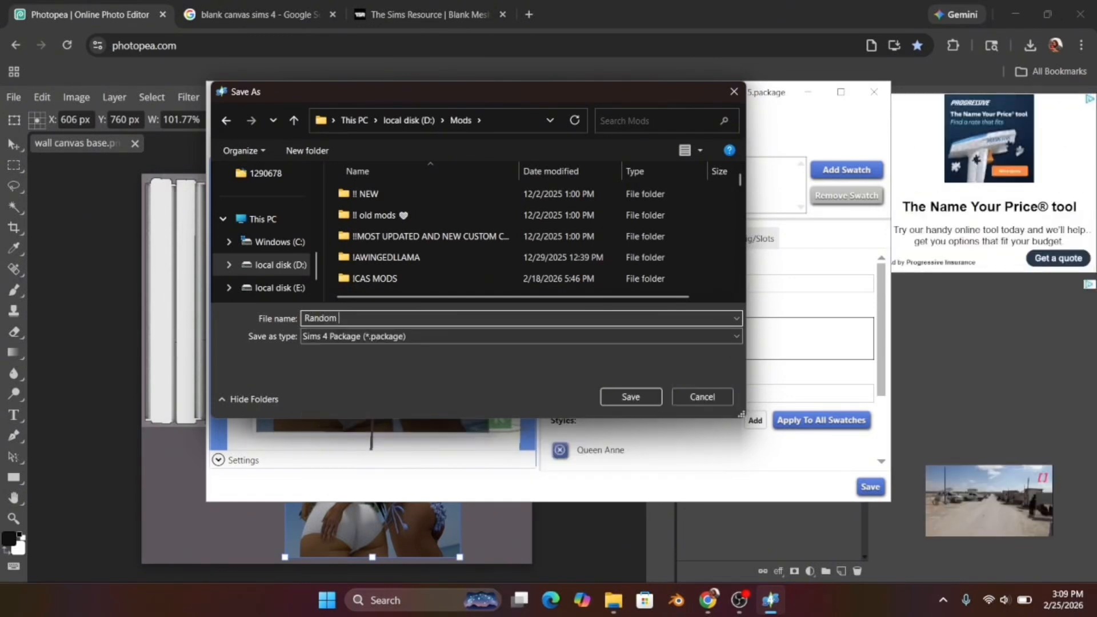
pyautogui.press('BackSpace')
pyautogui.press('BackSpace')
pyautogui.press('BackSpace')
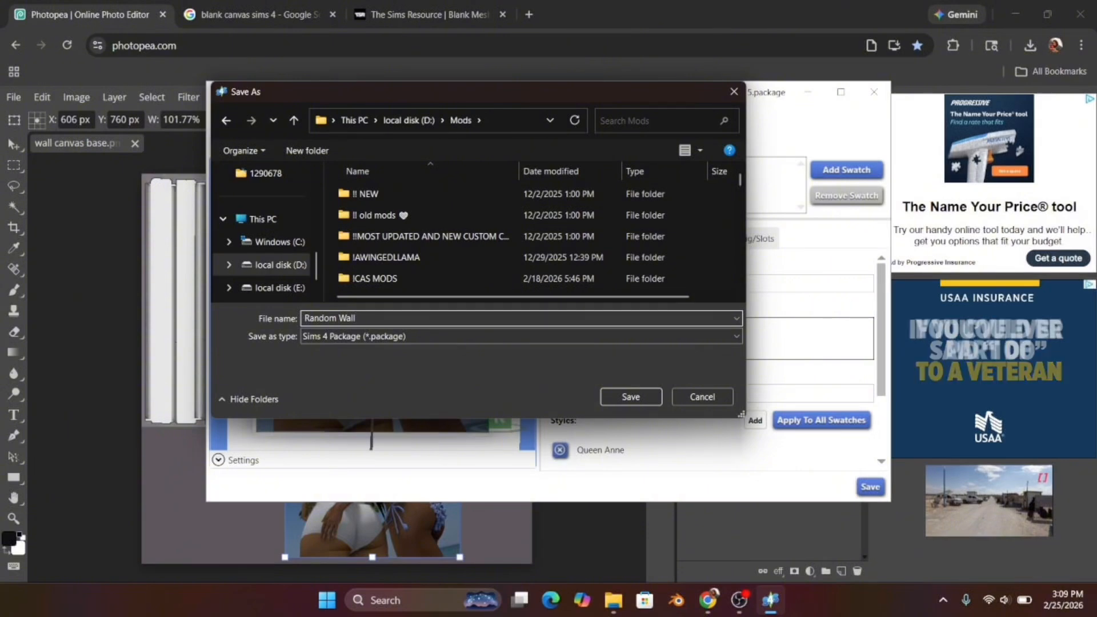
pyautogui.write('Art')
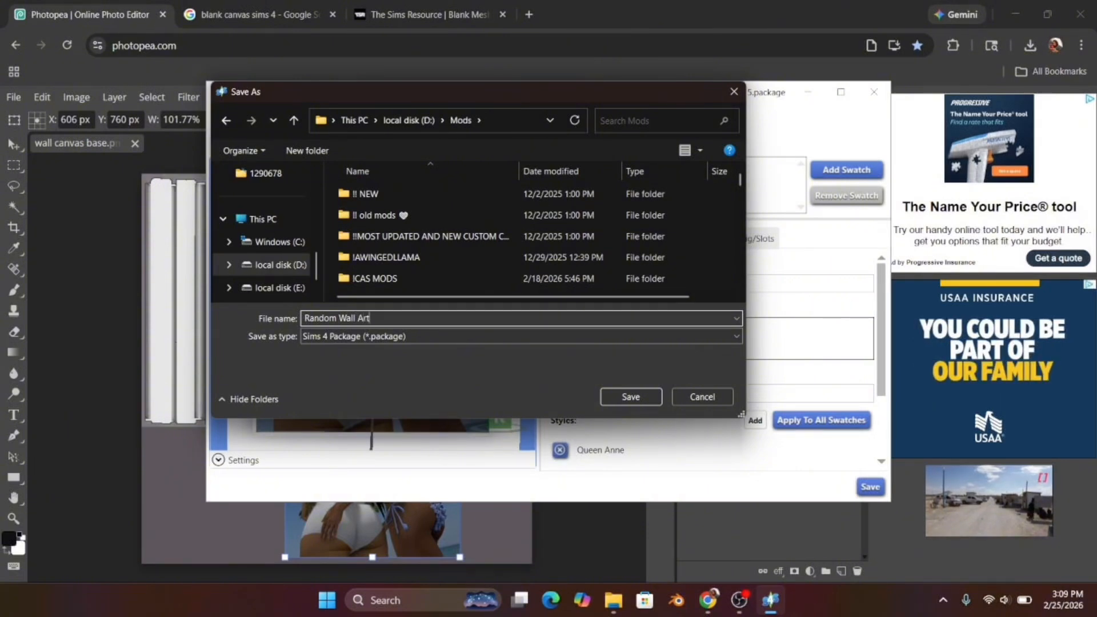
pyautogui.click(618, 399)
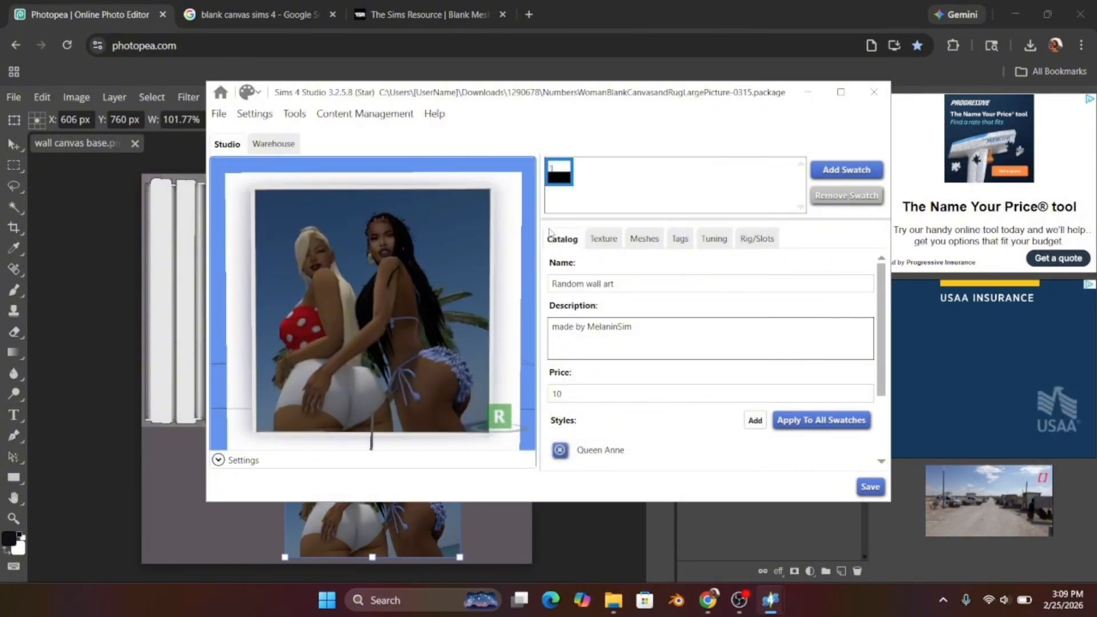
pyautogui.click(615, 303)
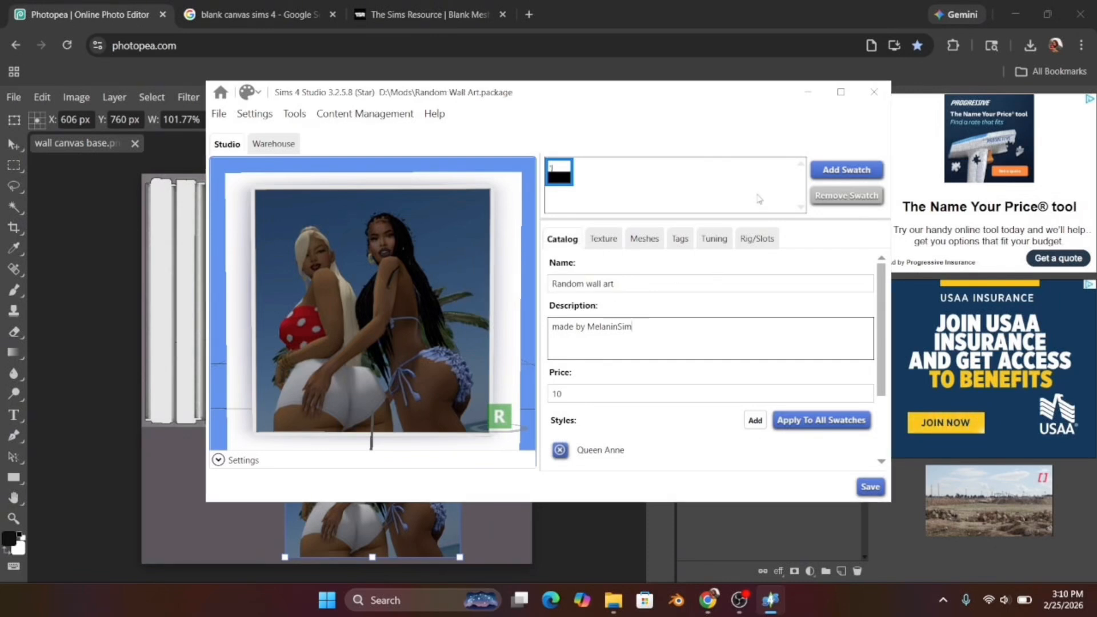
# Add a second swatch to the wall art item and show its texture settings.
pyautogui.click(847, 170)
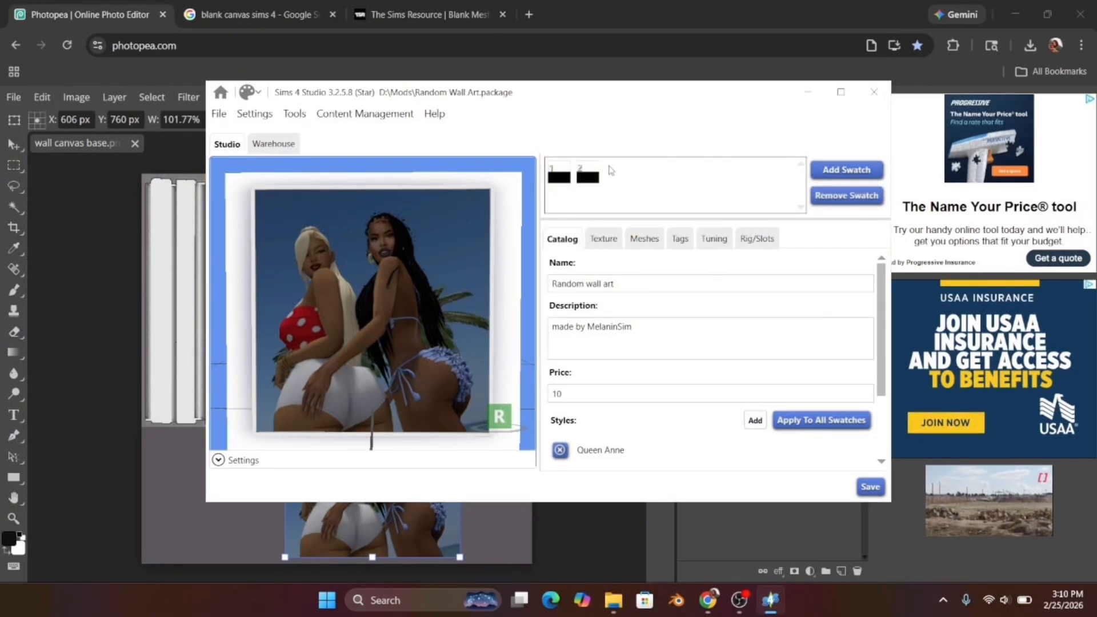
pyautogui.click(603, 240)
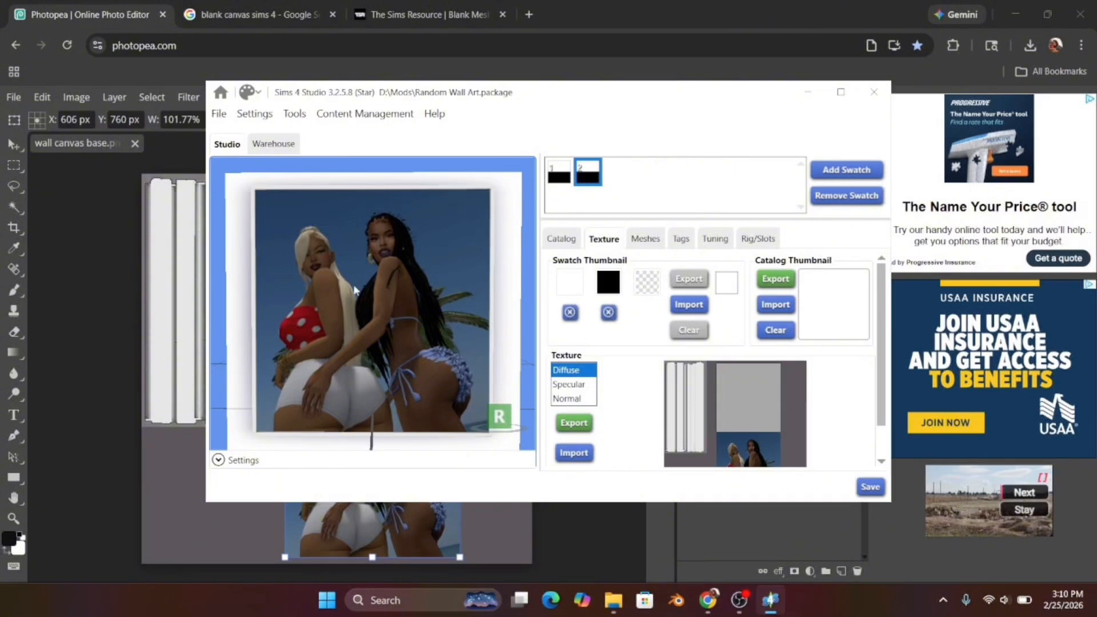
# Switch to Photopea and delete the picture layer above the blank canvas template.
pyautogui.click(807, 92)
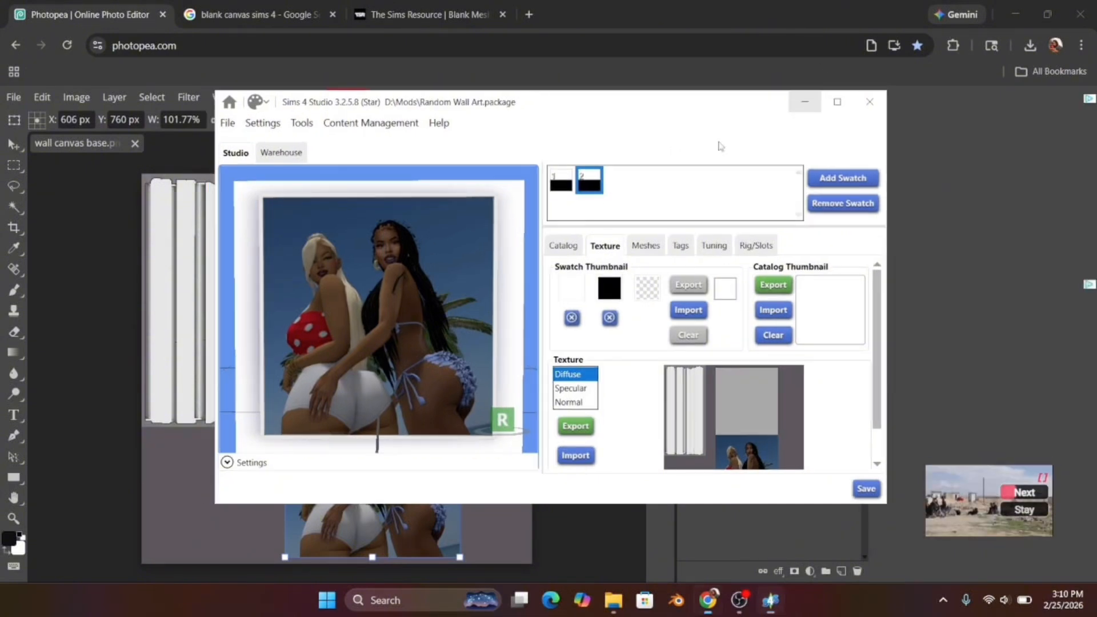
pyautogui.rightClick(757, 354)
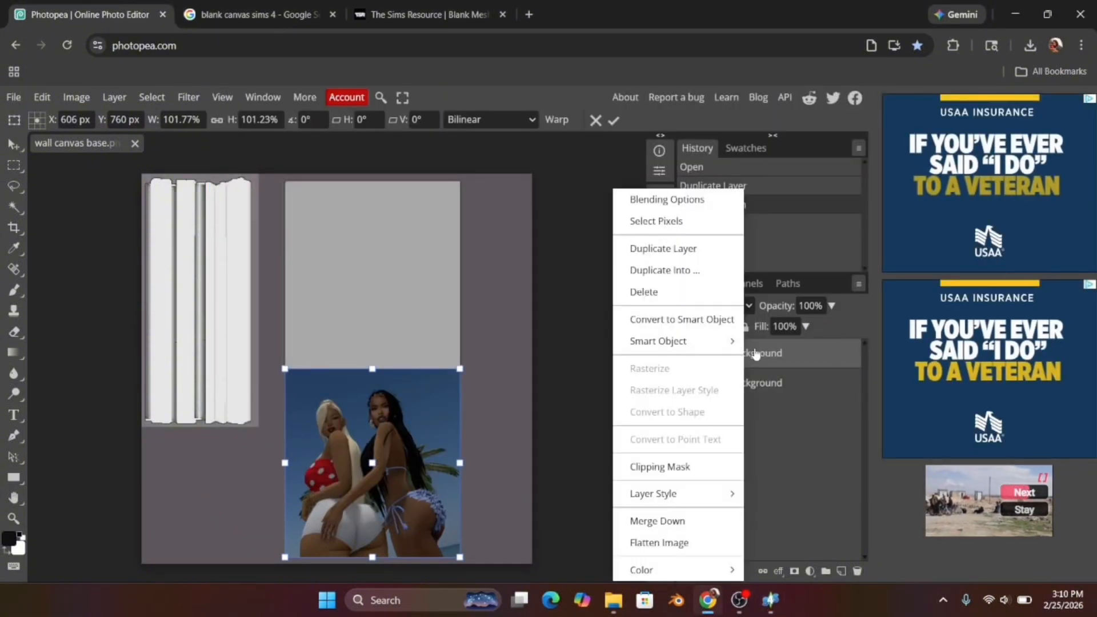
pyautogui.click(658, 299)
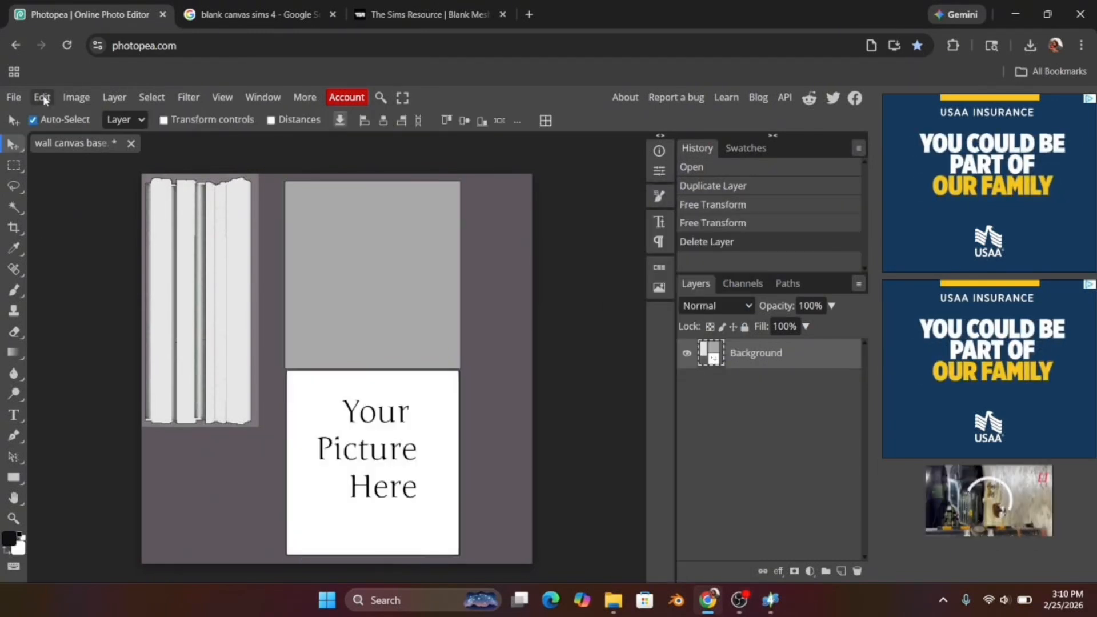
# Open IMG_0606.jpeg from the Pictures folder and copy its layer into the wall canvas base document.
pyautogui.click(13, 97)
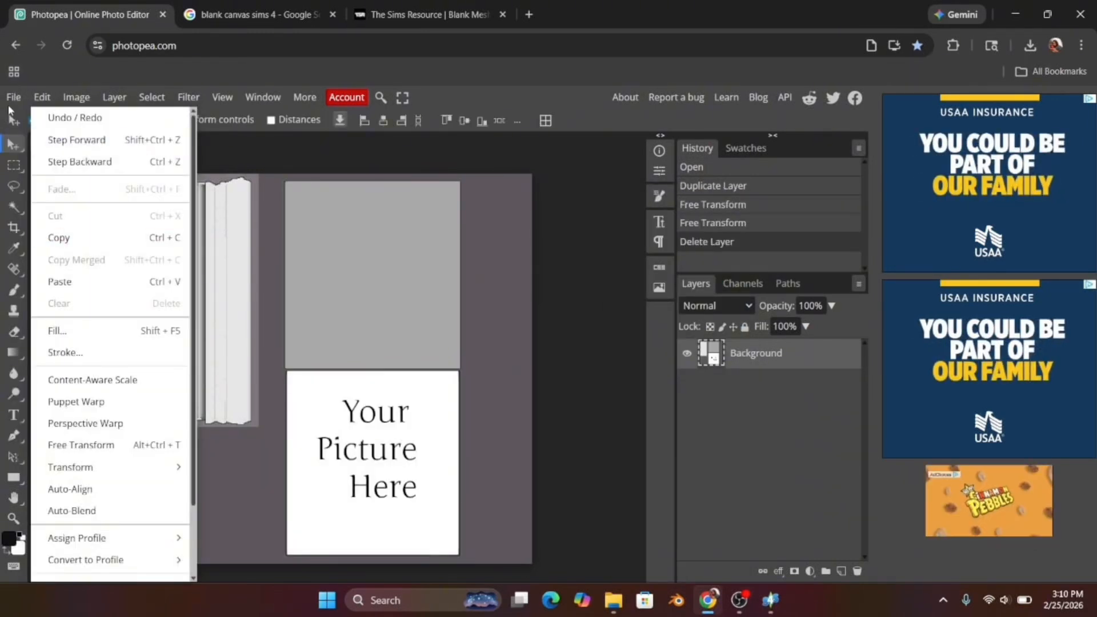
pyautogui.click(11, 108)
pyautogui.click(11, 99)
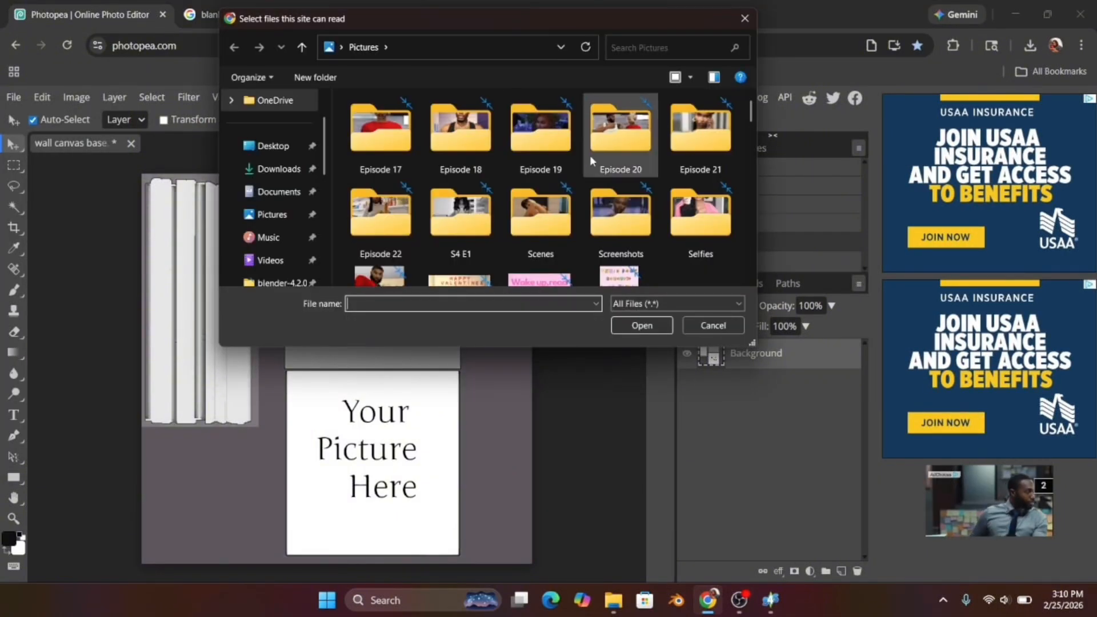
pyautogui.scroll(-3, 590, 155)
pyautogui.scroll(-3, 591, 161)
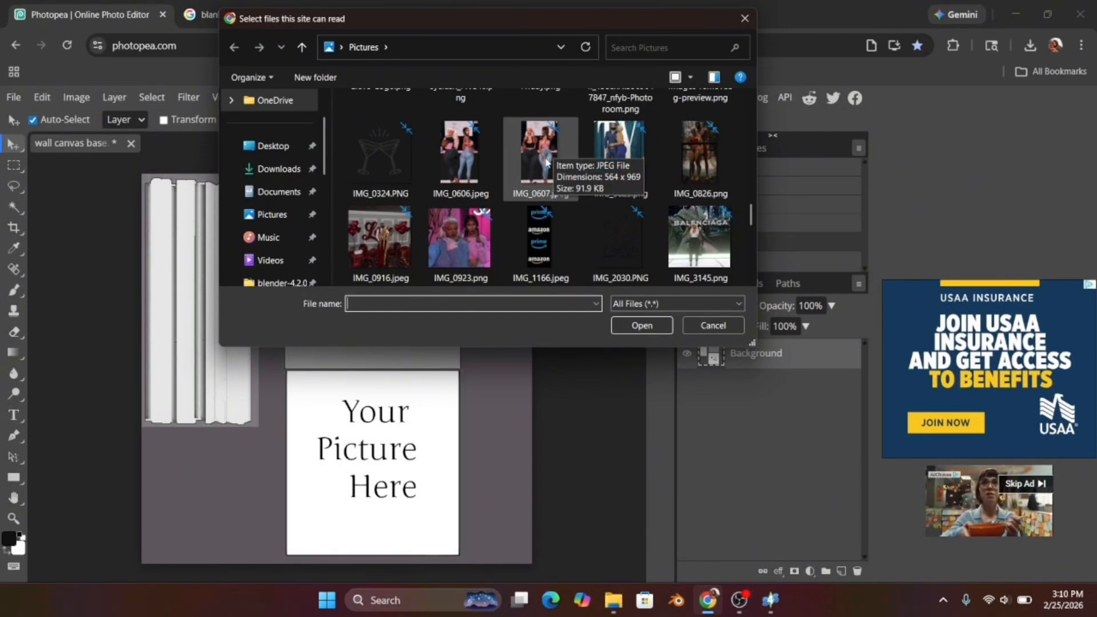
pyautogui.doubleClick(472, 161)
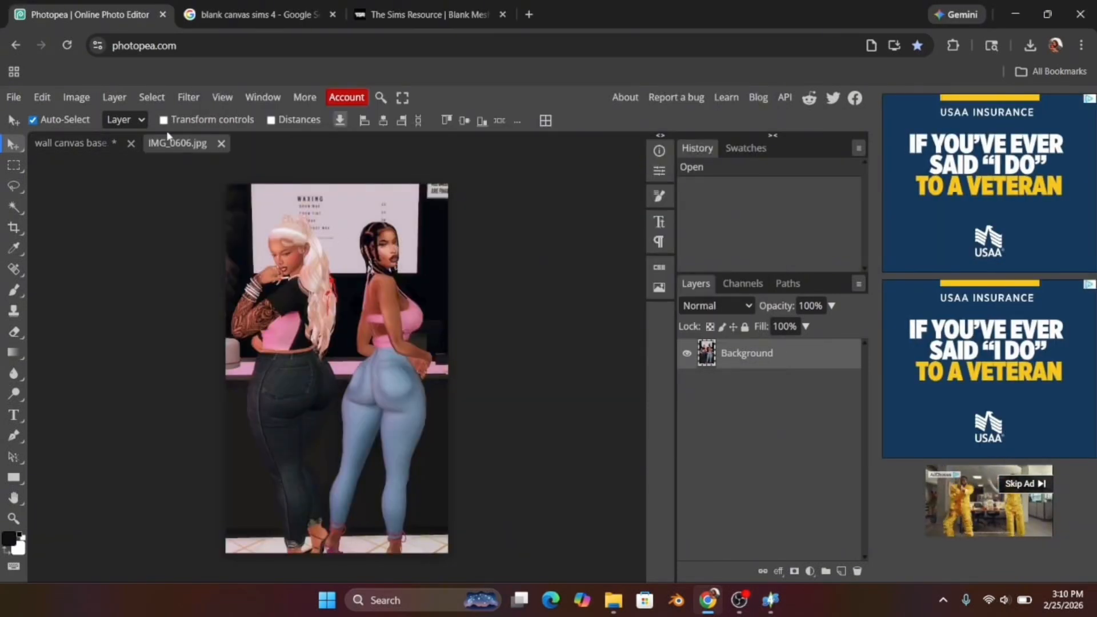
pyautogui.moveTo(166, 143)
pyautogui.mouseDown()
pyautogui.moveTo(88, 148)
pyautogui.moveTo(216, 151)
pyautogui.moveTo(113, 149)
pyautogui.moveTo(157, 147)
pyautogui.mouseUp()
pyautogui.moveTo(706, 352); pyautogui.dragTo(348, 293)
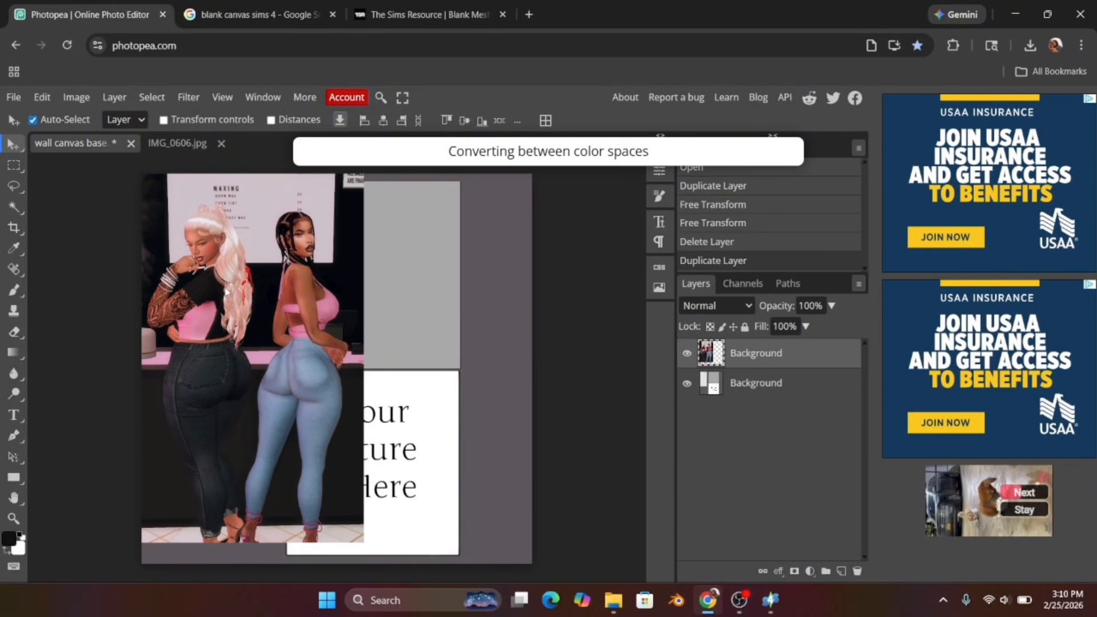
# Free-transform the copied picture to about 78% width and 51% height over the "Your Picture Here" area, and close IMG_0606.jpg.
pyautogui.click(42, 97)
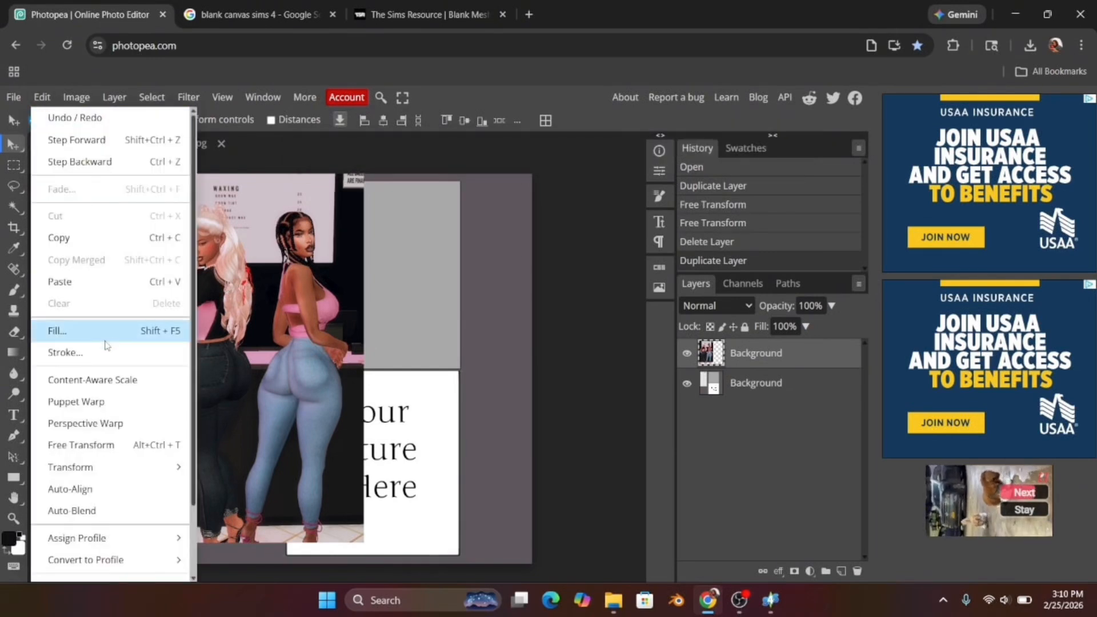
pyautogui.click(85, 444)
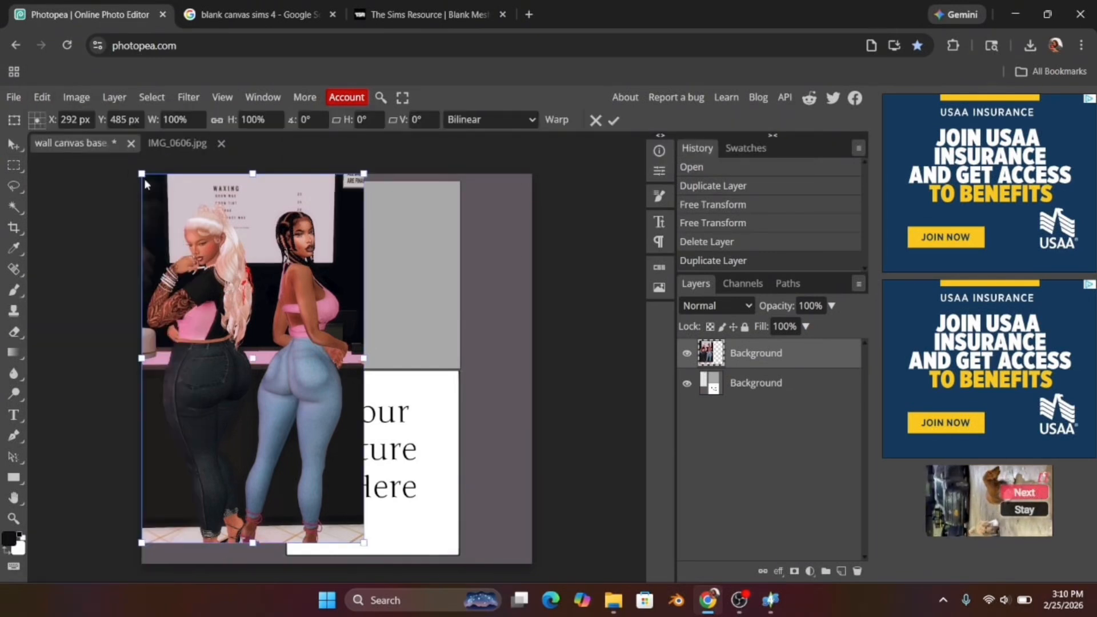
pyautogui.moveTo(141, 173); pyautogui.dragTo(203, 245)
pyautogui.moveTo(342, 410); pyautogui.dragTo(380, 389)
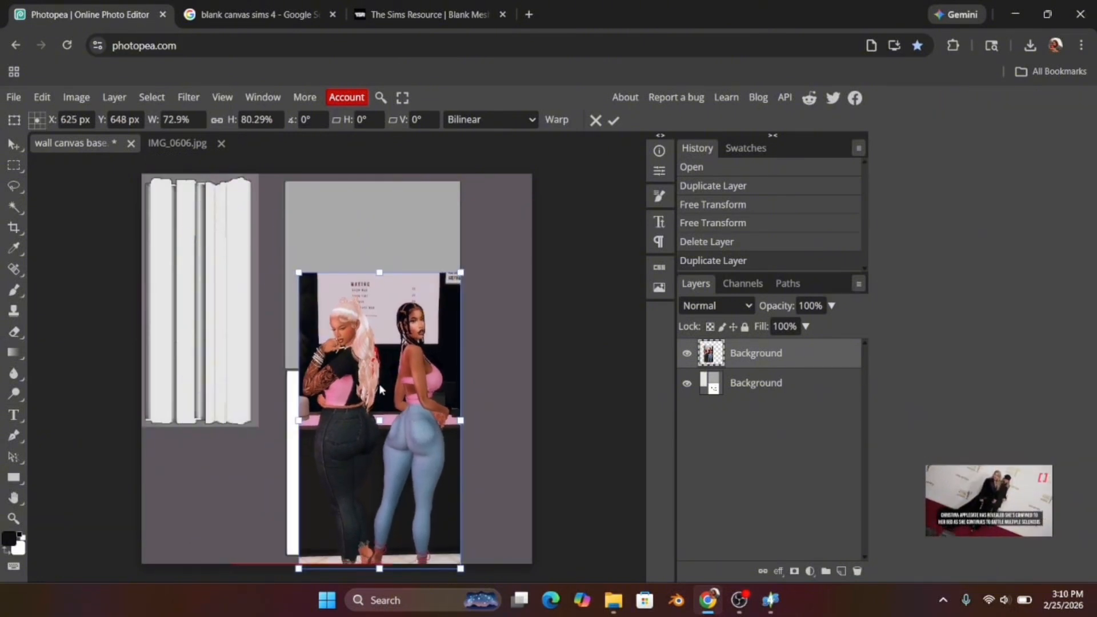
pyautogui.moveTo(380, 272); pyautogui.dragTo(378, 372)
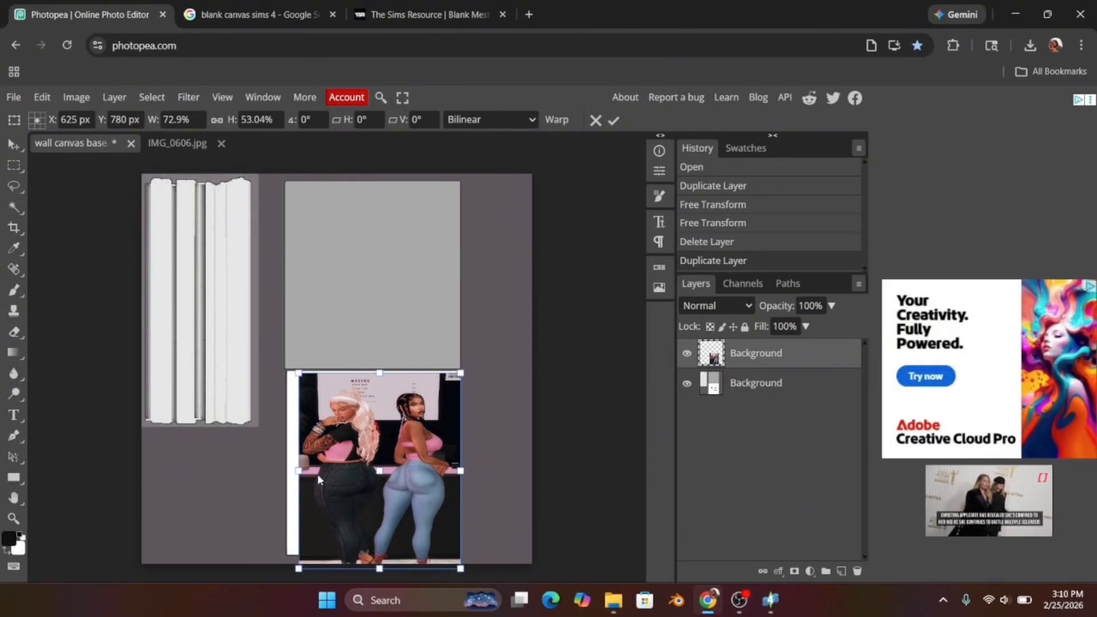
pyautogui.moveTo(297, 470); pyautogui.dragTo(286, 470)
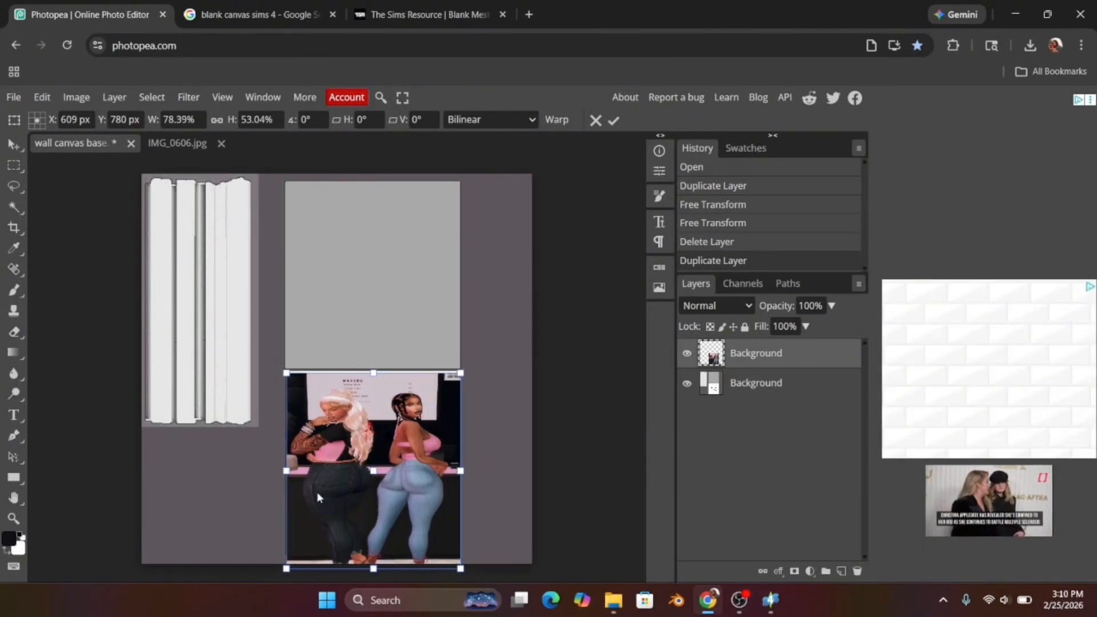
pyautogui.moveTo(371, 569)
pyautogui.mouseDown()
pyautogui.moveTo(368, 548)
pyautogui.moveTo(367, 557)
pyautogui.mouseUp()
pyautogui.moveTo(372, 371); pyautogui.dragTo(373, 371)
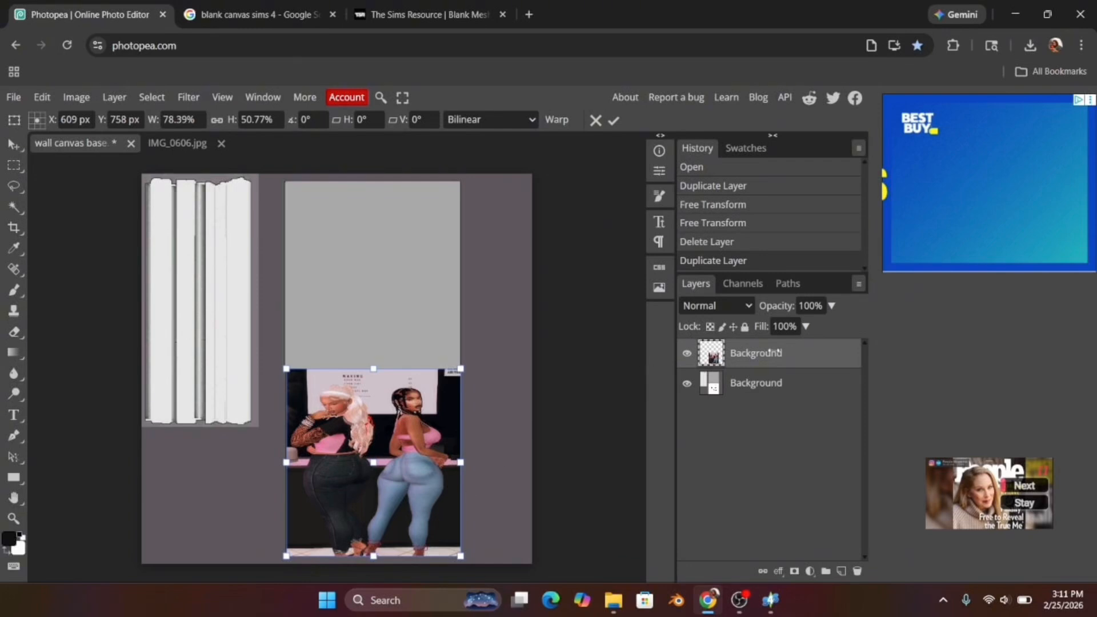
pyautogui.click(221, 143)
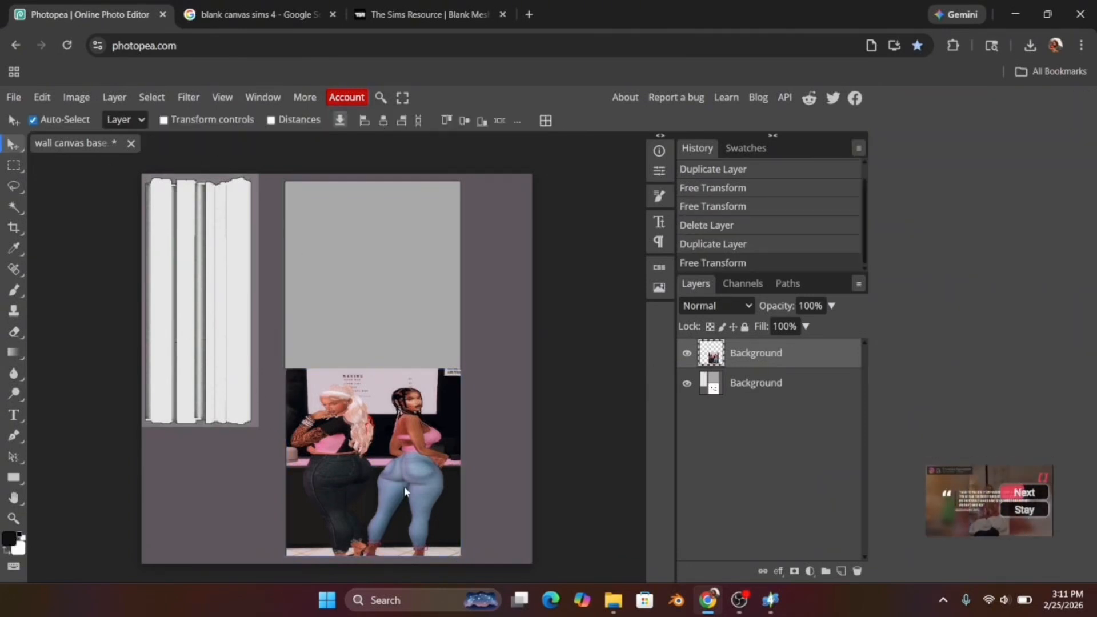
# Try to save the edits to the original wall canvas base.png file.
pyautogui.click(15, 97)
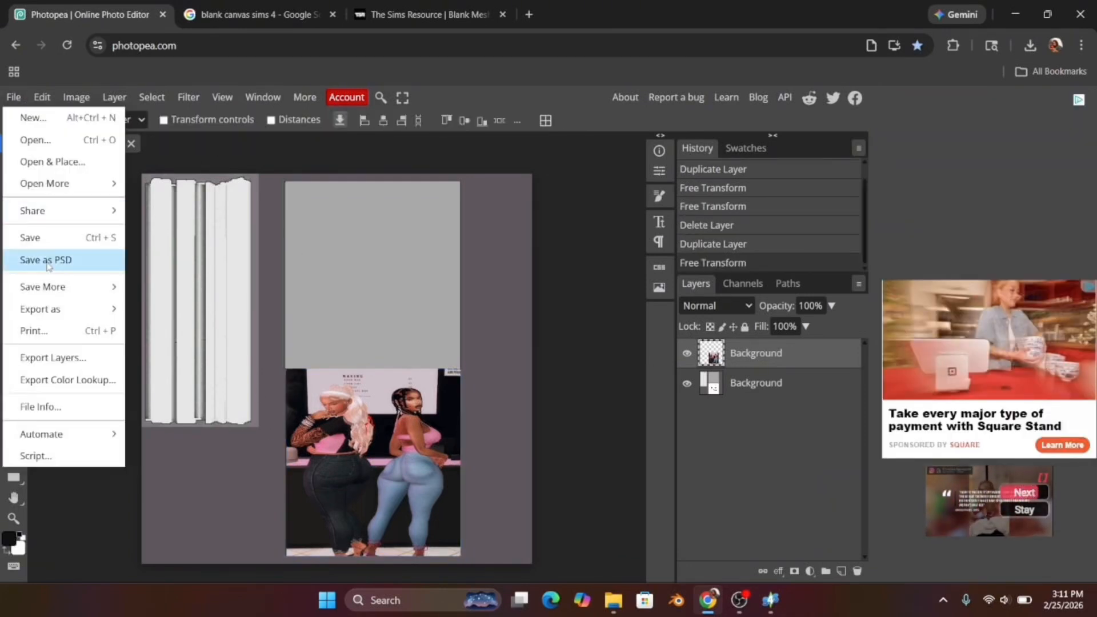
pyautogui.click(43, 241)
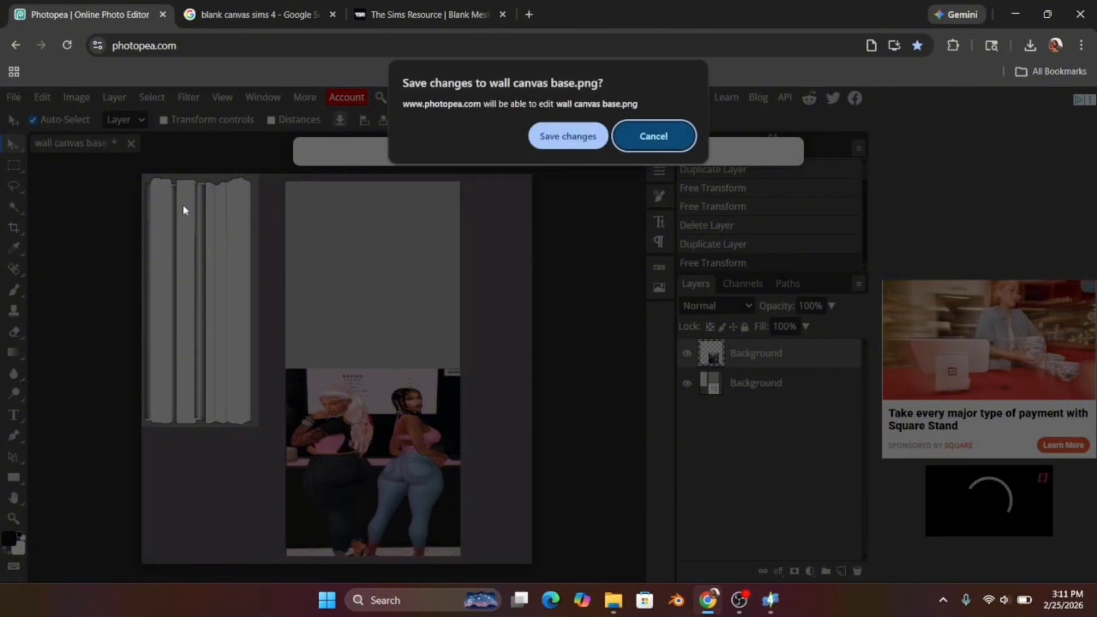
pyautogui.click(582, 139)
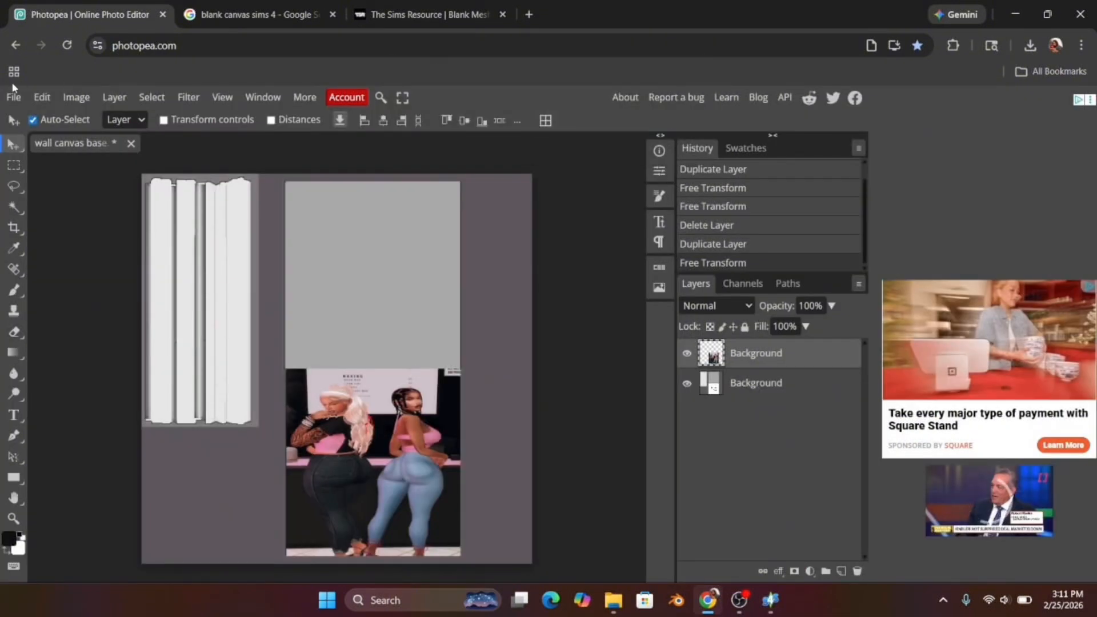
# Prepare a PNG export of the edited wall canvas base document with the file name "wall art".
pyautogui.click(14, 97)
pyautogui.moveTo(117, 287)
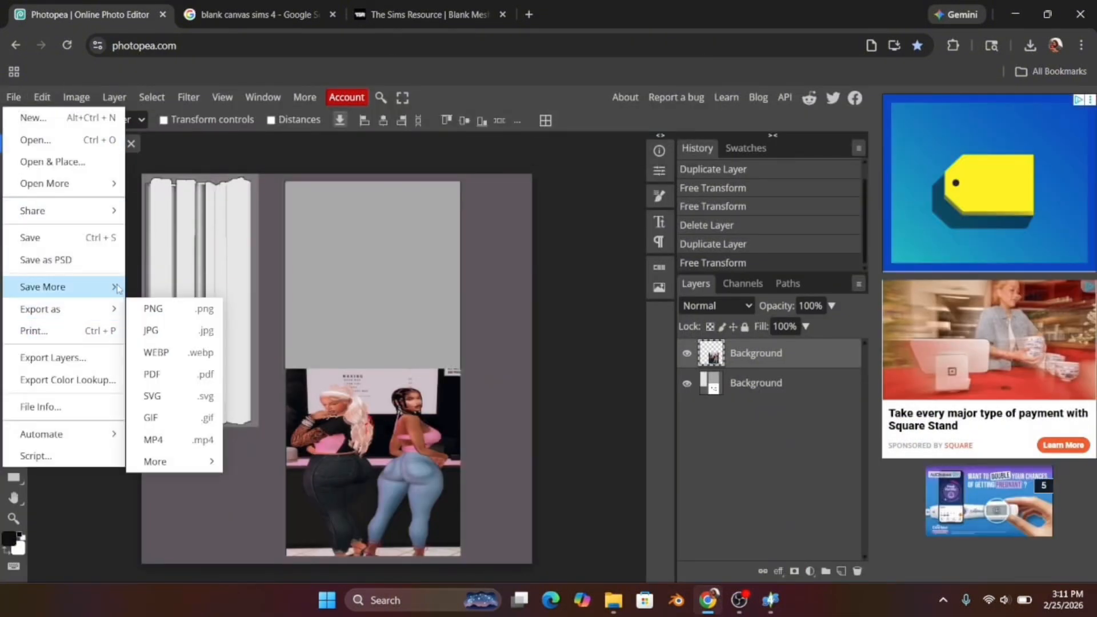
pyautogui.click(153, 309)
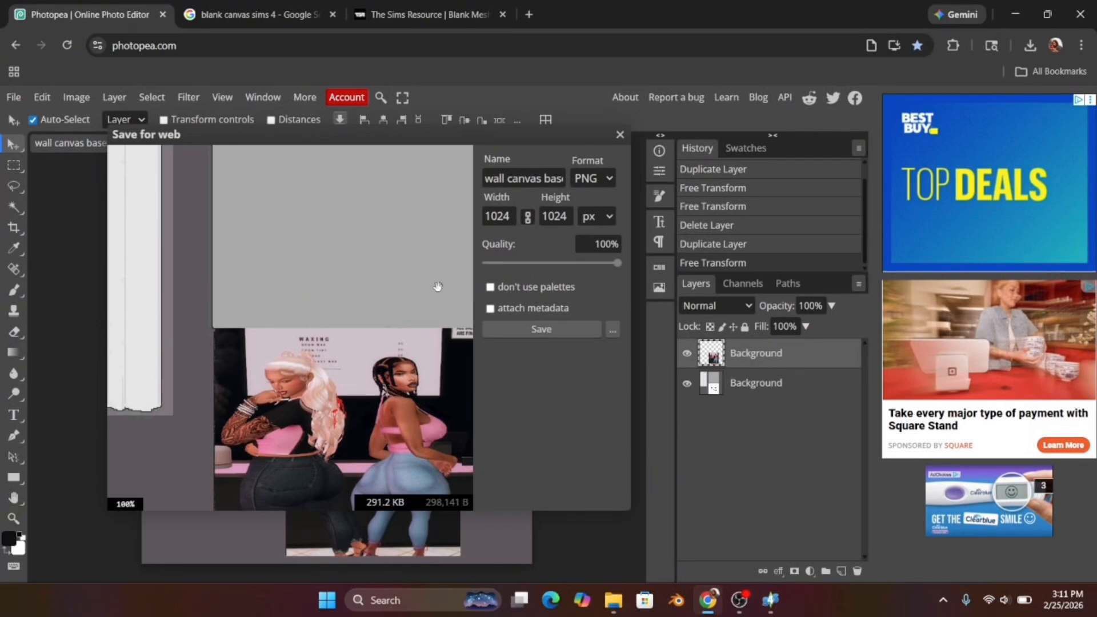
pyautogui.scroll(-2, 373, 318)
pyautogui.scroll(1, 372, 320)
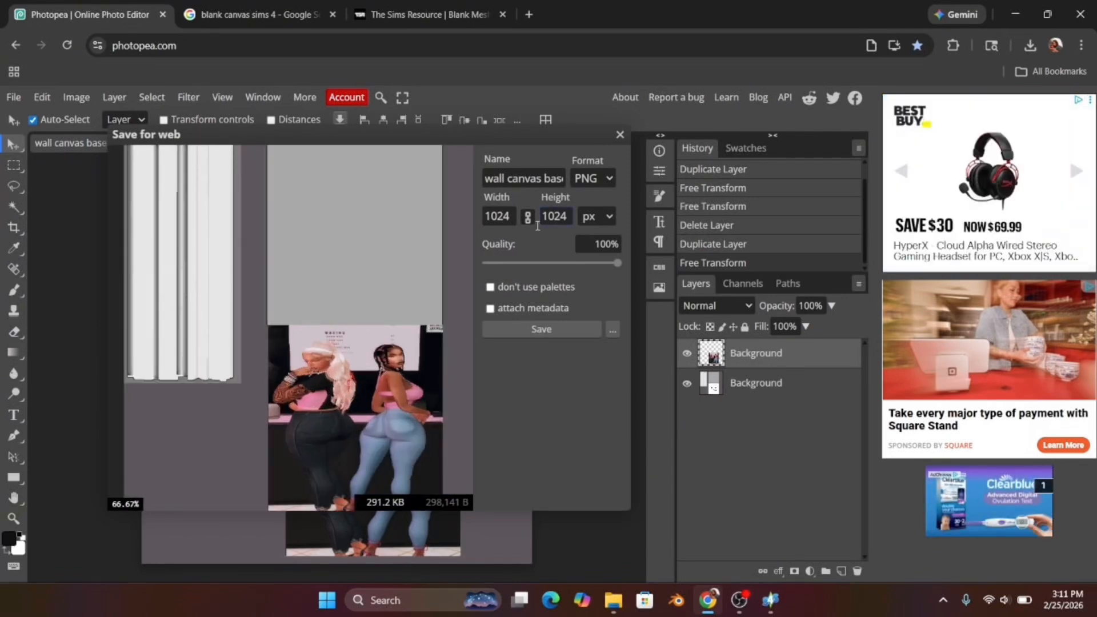
pyautogui.click(533, 182)
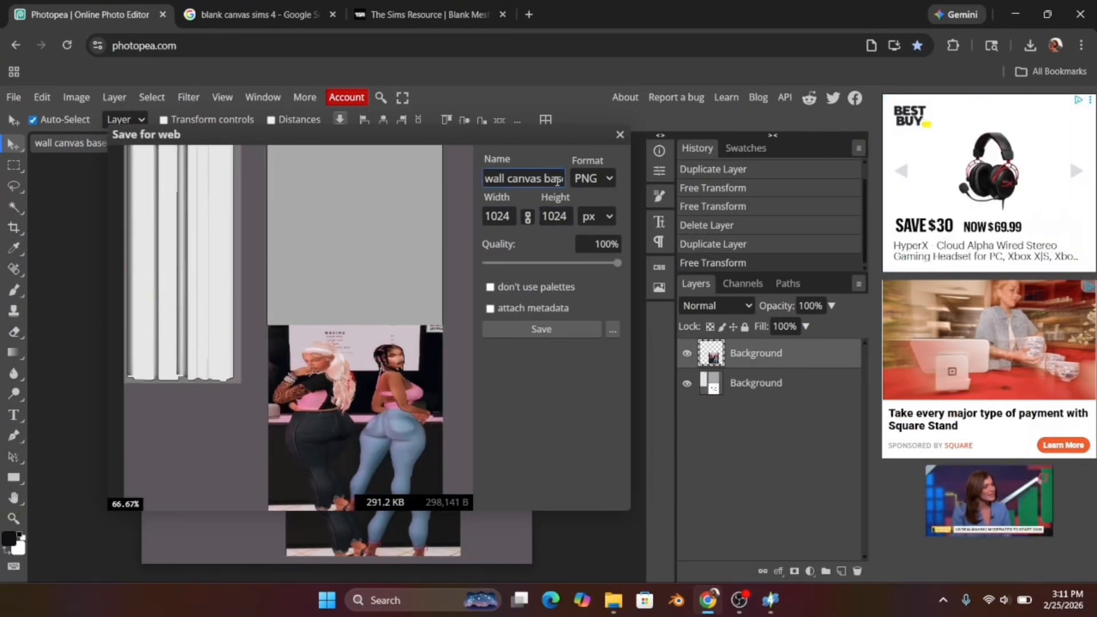
pyautogui.moveTo(557, 181); pyautogui.dragTo(455, 170)
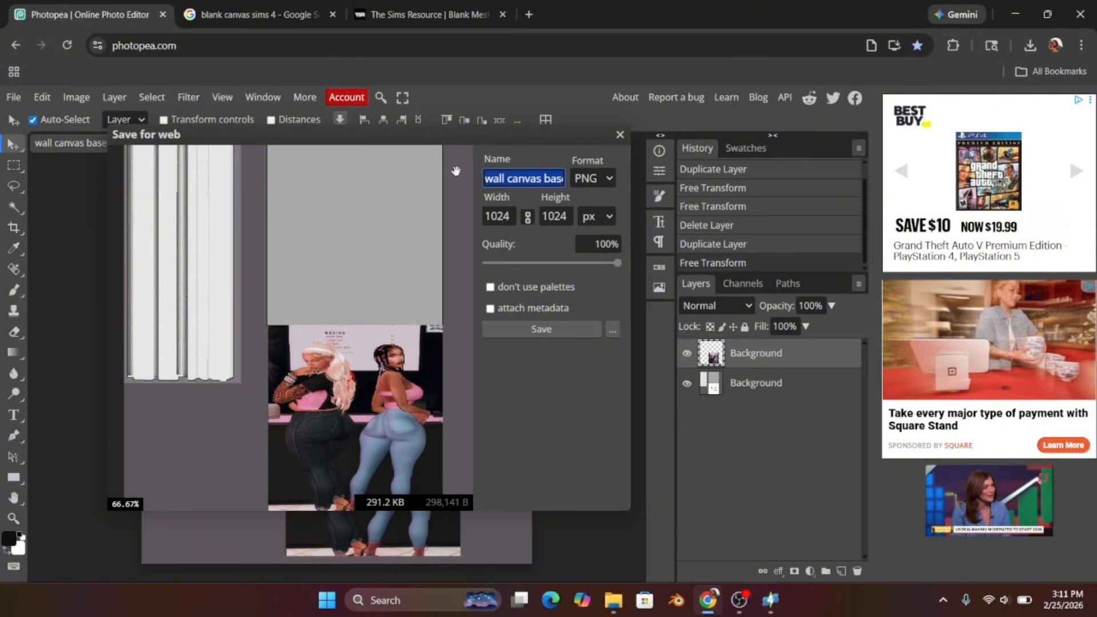
pyautogui.write('wall ')
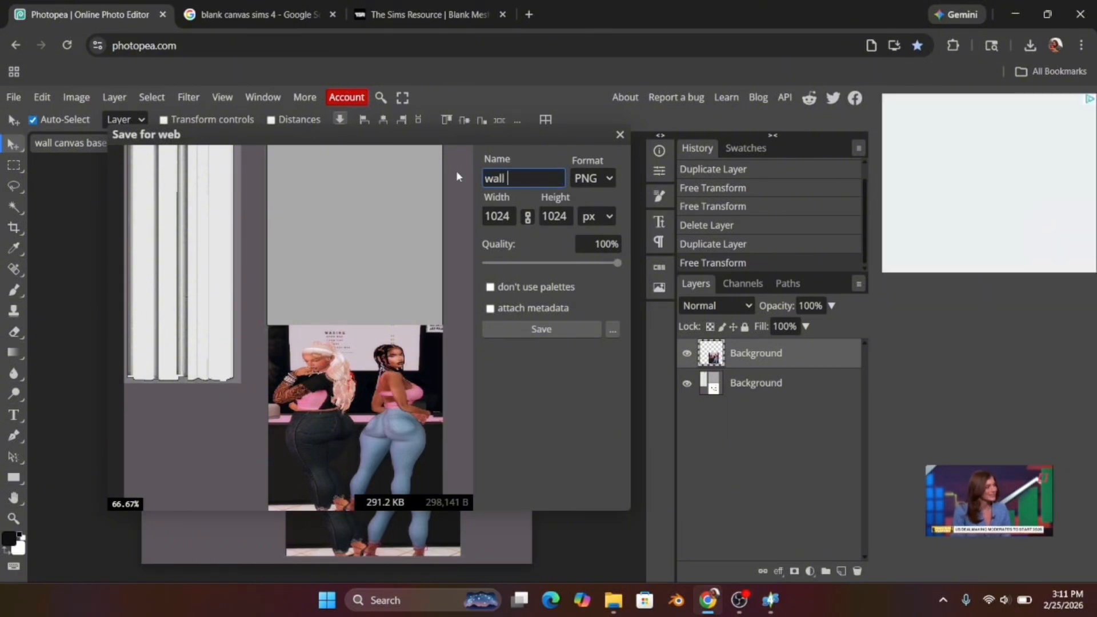
pyautogui.write('art')
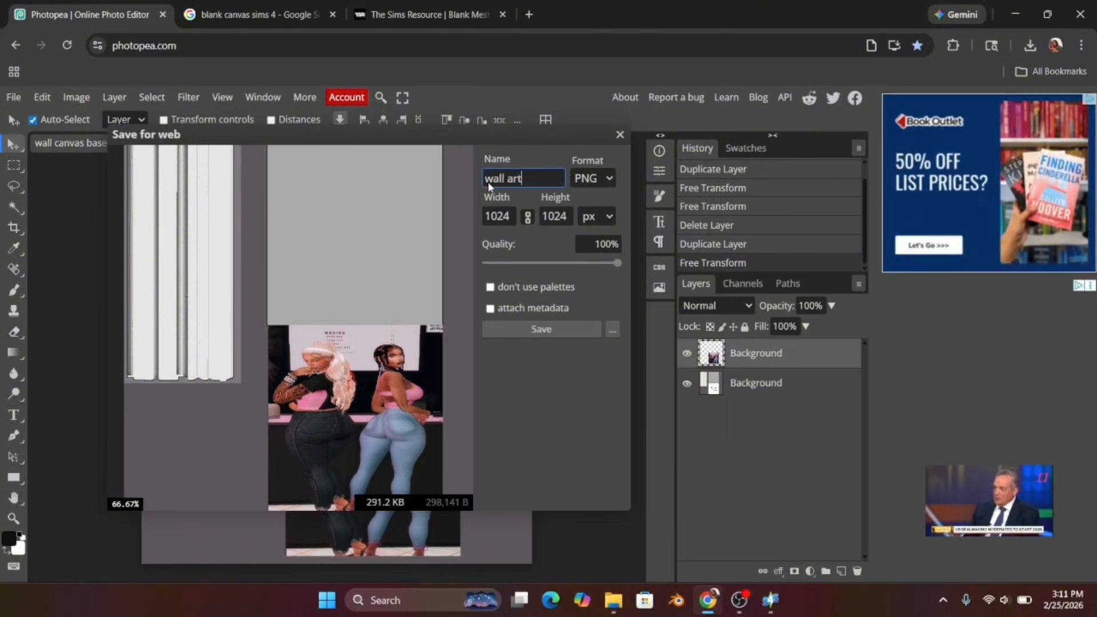
# Save the exported PNG over the existing wall art.png in the Documents > Wall Art folder.
pyautogui.click(533, 334)
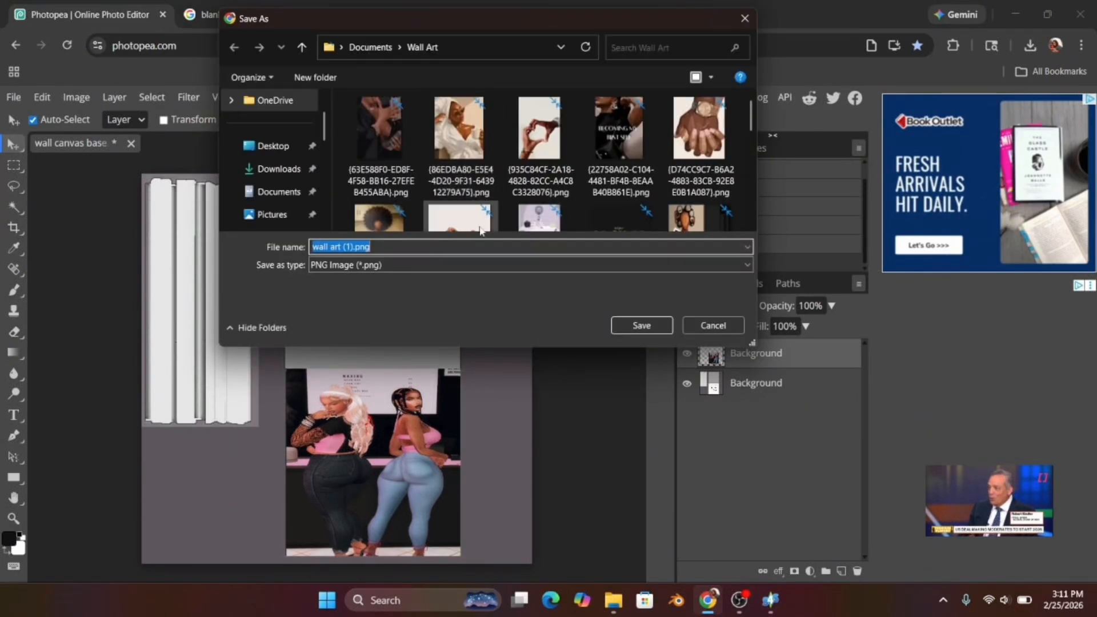
pyautogui.scroll(-5, 563, 123)
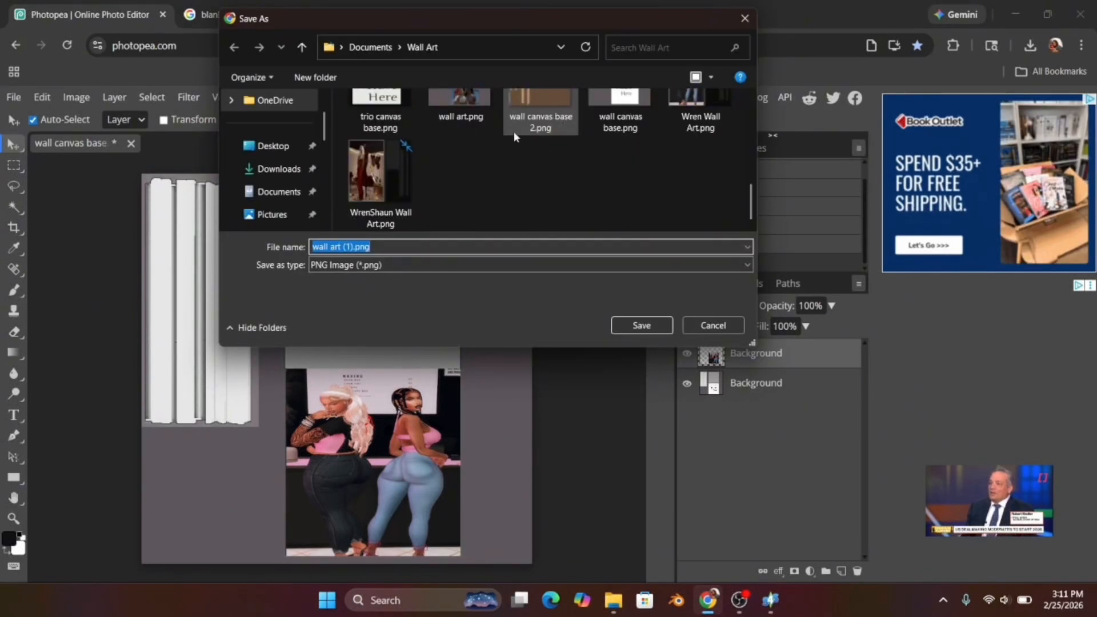
pyautogui.scroll(3, 548, 137)
pyautogui.scroll(-3, 584, 142)
pyautogui.scroll(1, 648, 144)
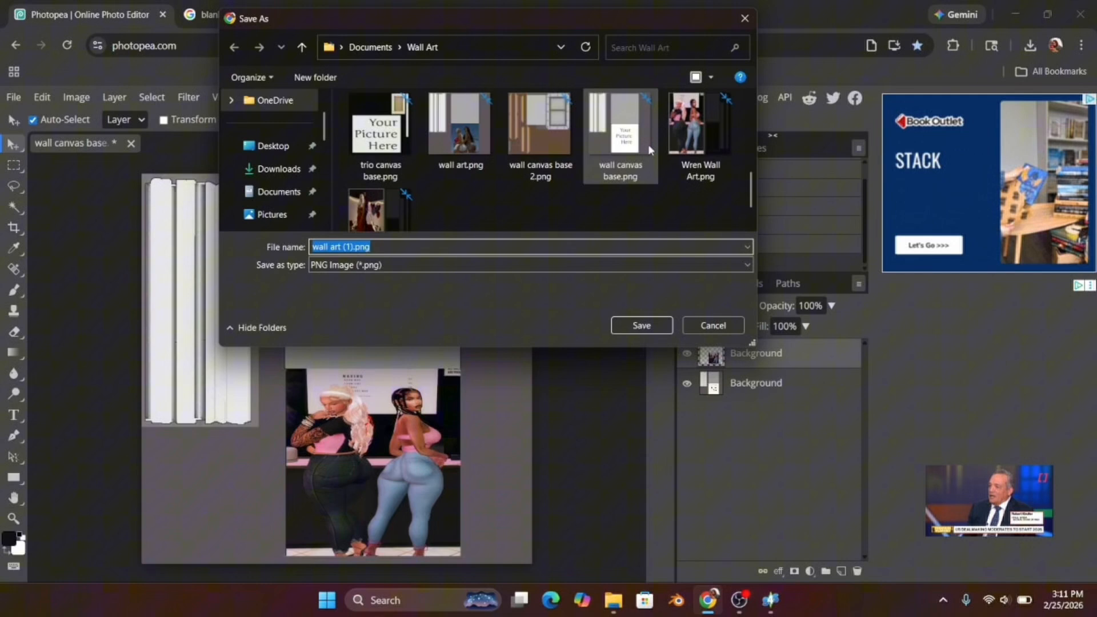
pyautogui.click(477, 135)
pyautogui.click(640, 323)
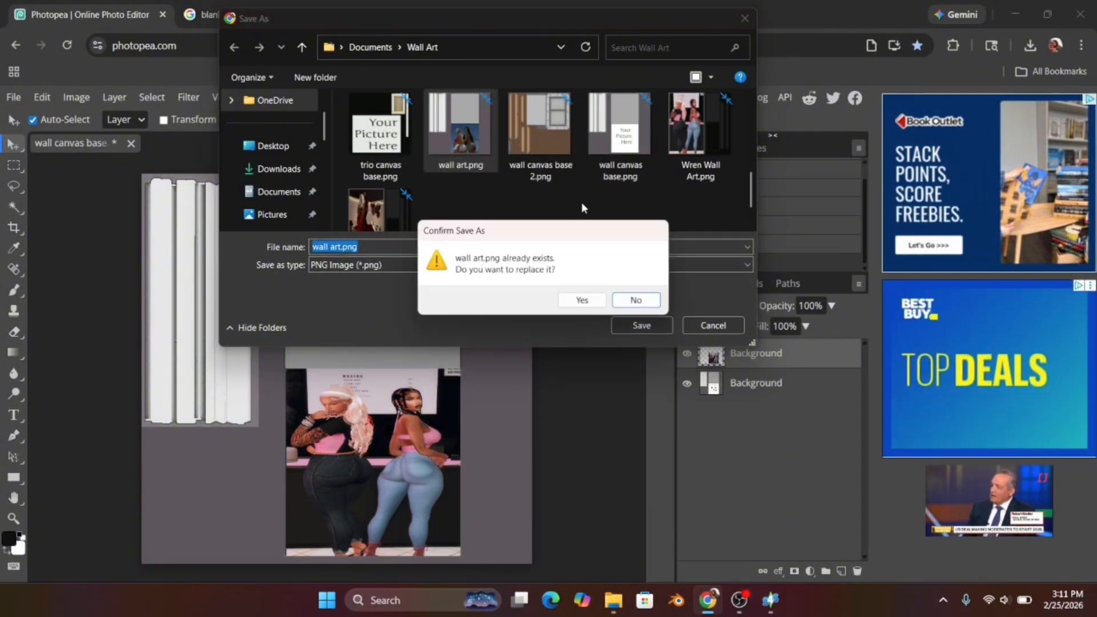
pyautogui.click(569, 303)
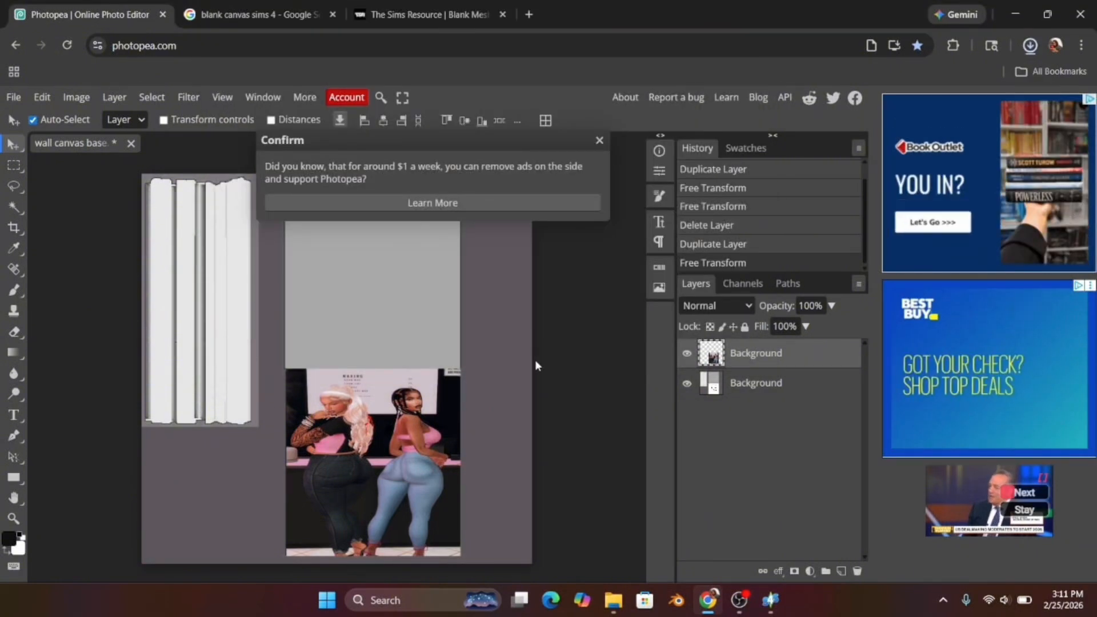
# Switch to Sims 4 Studio and import wall art.png from Documents > Wall Art as the second swatch's diffuse texture.
pyautogui.click(770, 600)
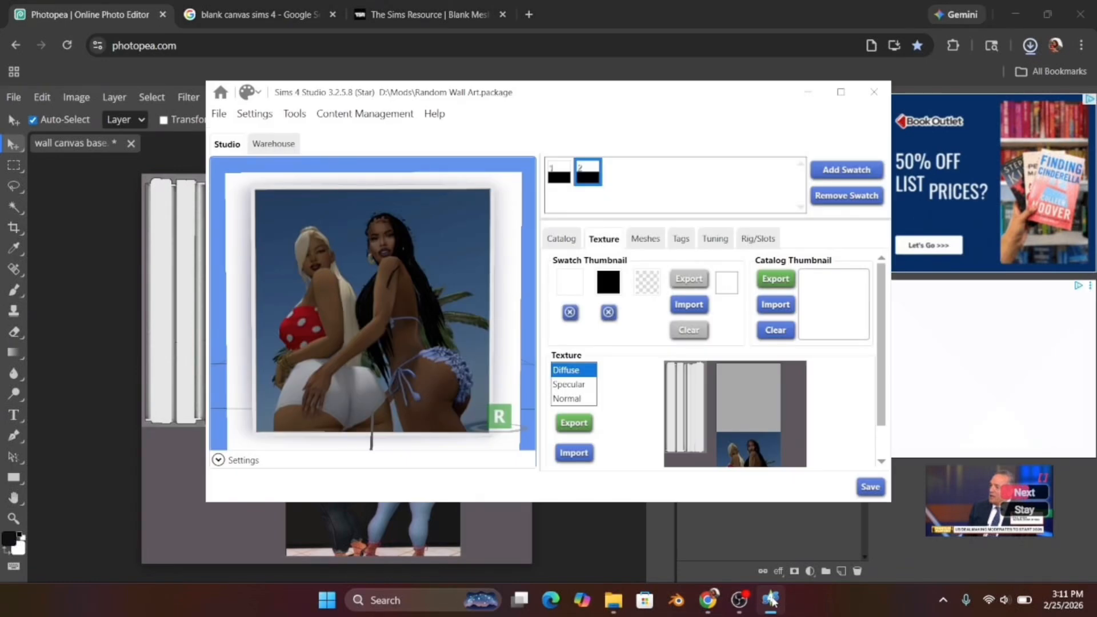
pyautogui.click(573, 453)
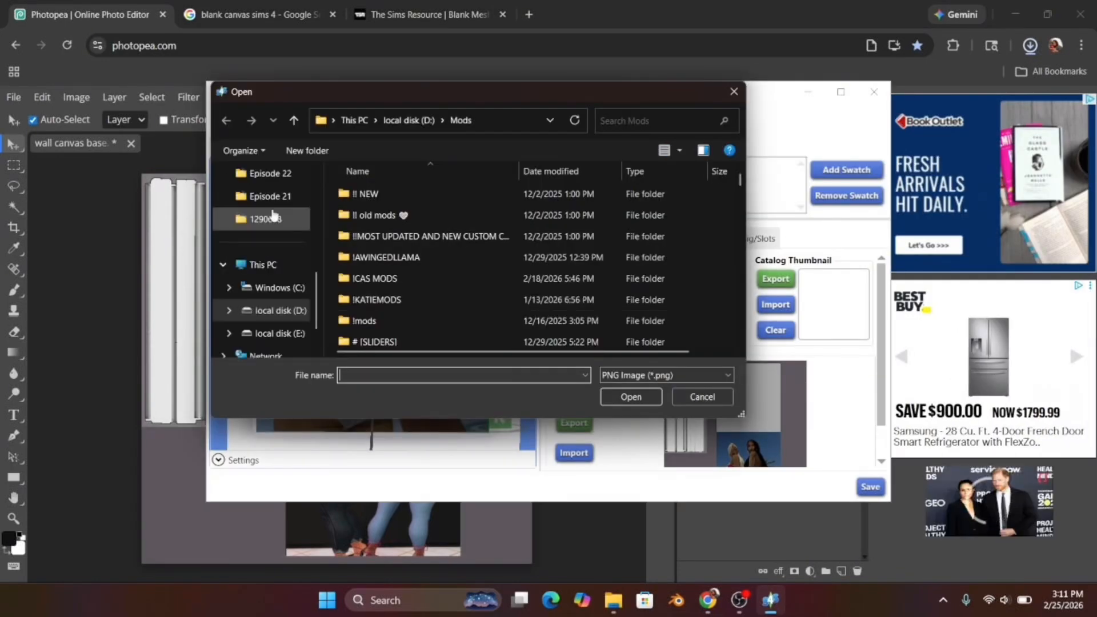
pyautogui.scroll(5, 273, 216)
pyautogui.scroll(-3, 280, 203)
pyautogui.scroll(1, 276, 215)
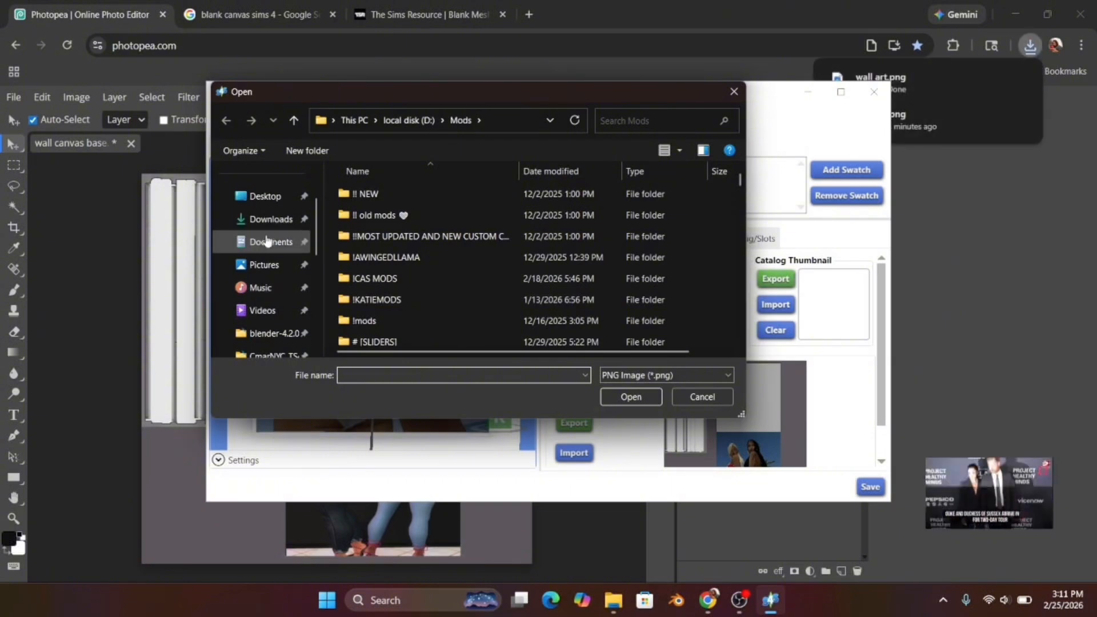
pyautogui.click(268, 241)
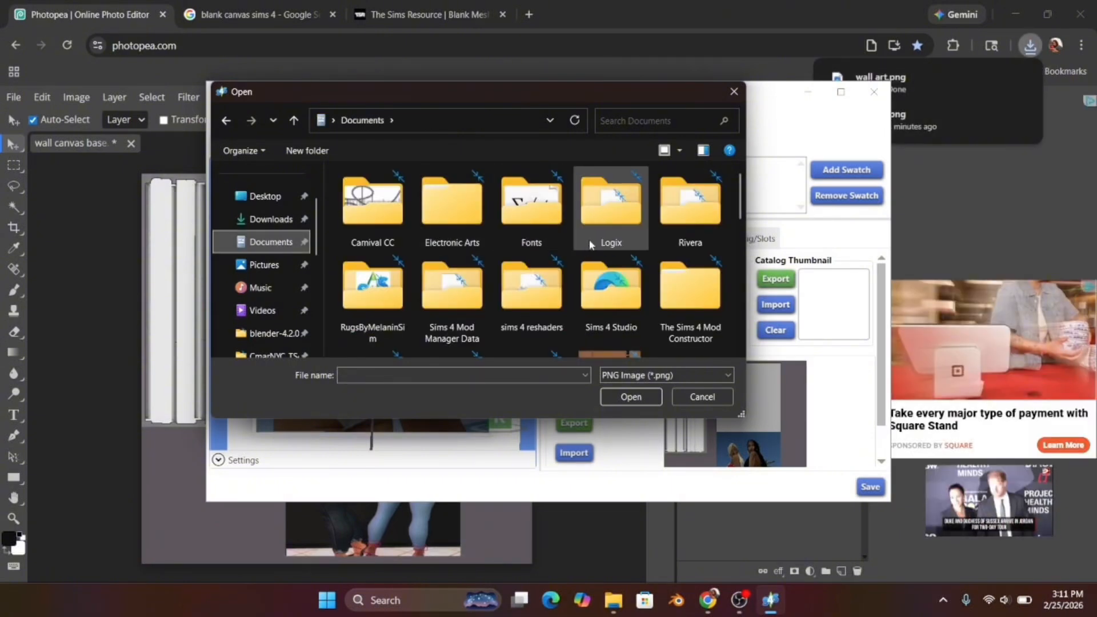
pyautogui.scroll(-2, 558, 257)
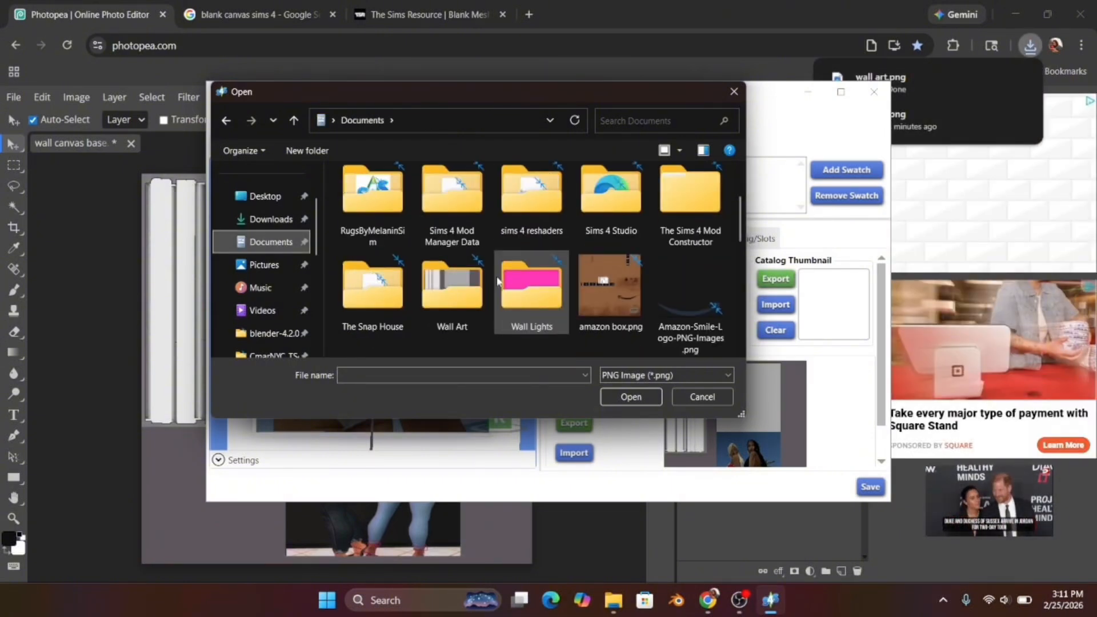
pyautogui.doubleClick(451, 286)
pyautogui.scroll(-3, 538, 251)
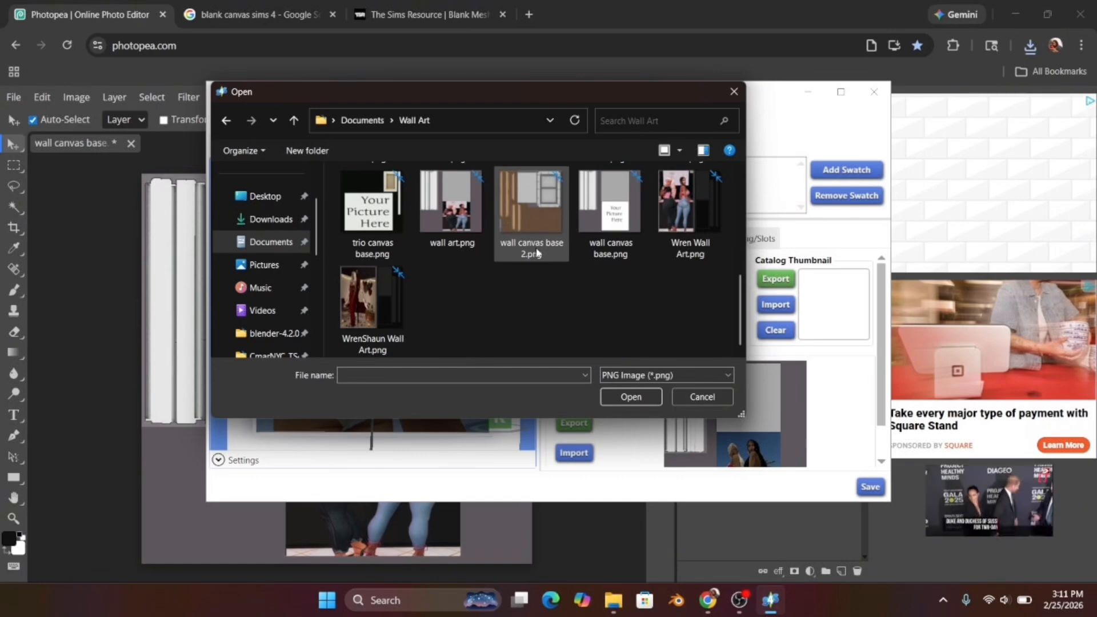
pyautogui.doubleClick(455, 221)
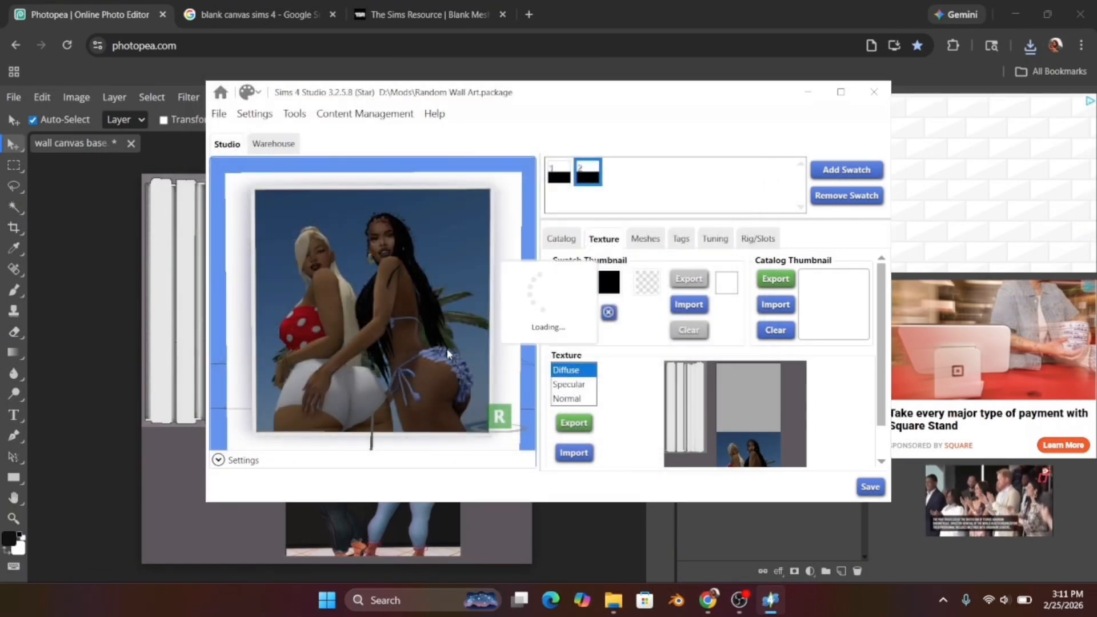
pyautogui.scroll(-2, 434, 263)
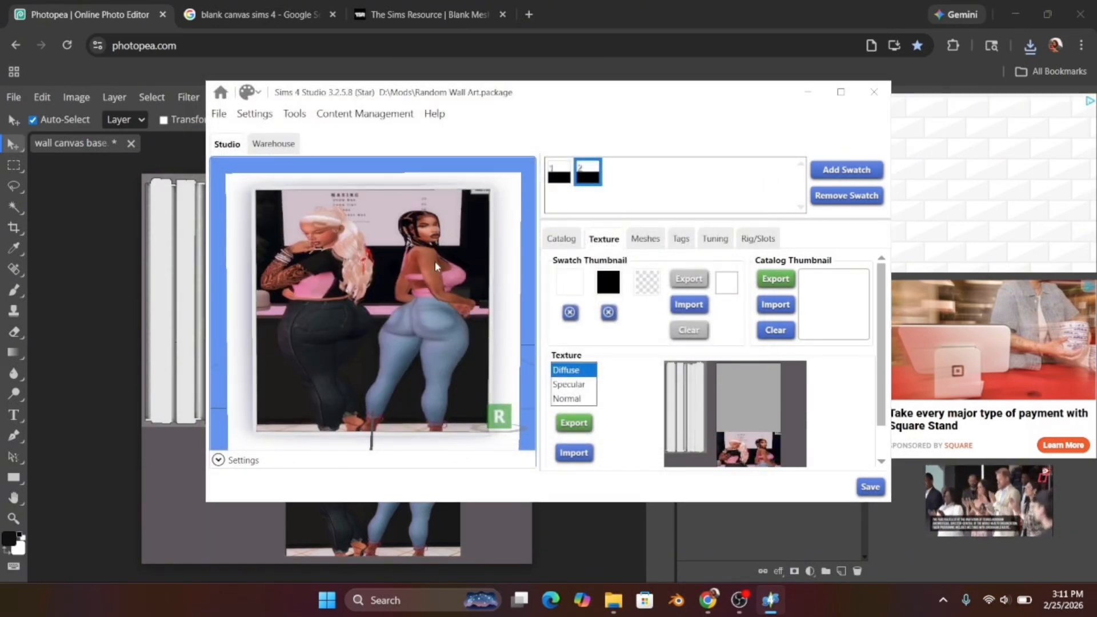
pyautogui.scroll(2, 435, 264)
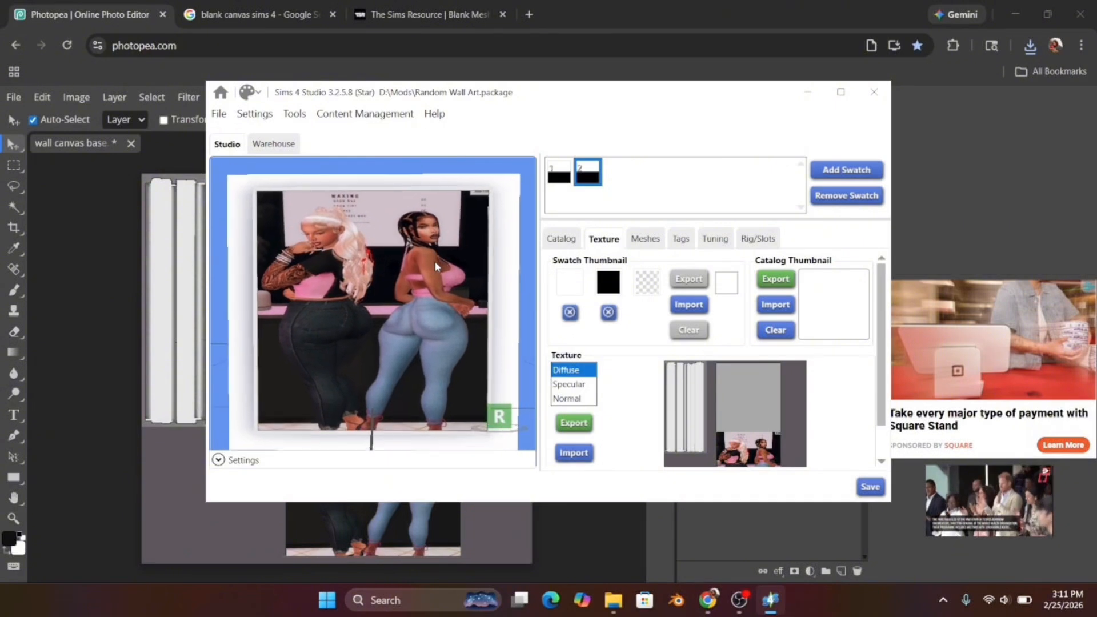
# Save the package over Random Wall Art.package in D:\Mods and close the project window.
pyautogui.click(223, 113)
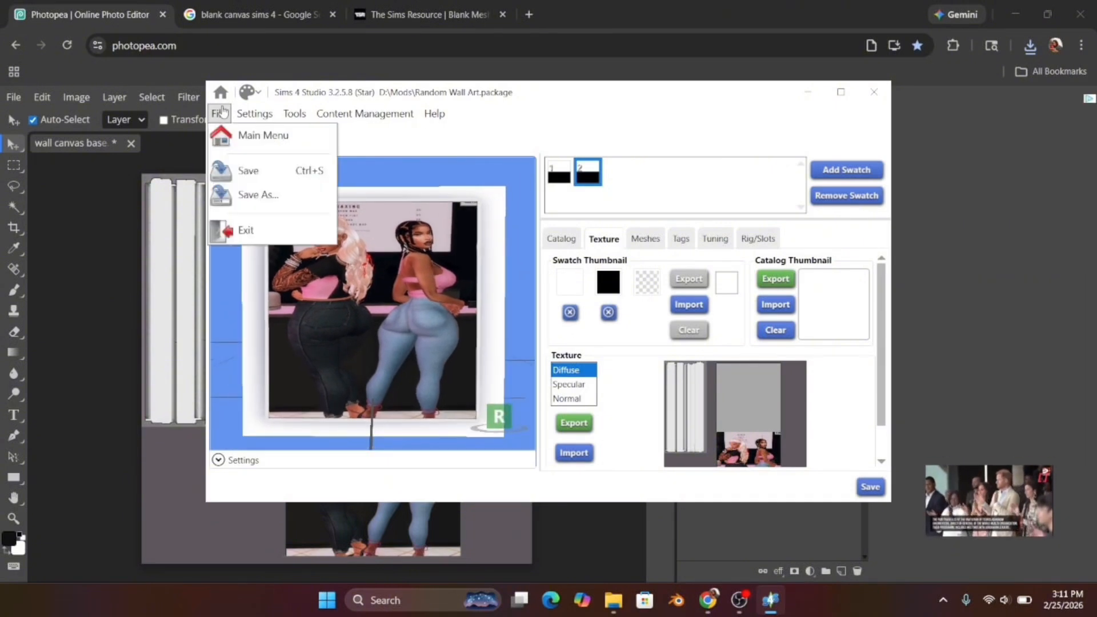
pyautogui.click(251, 192)
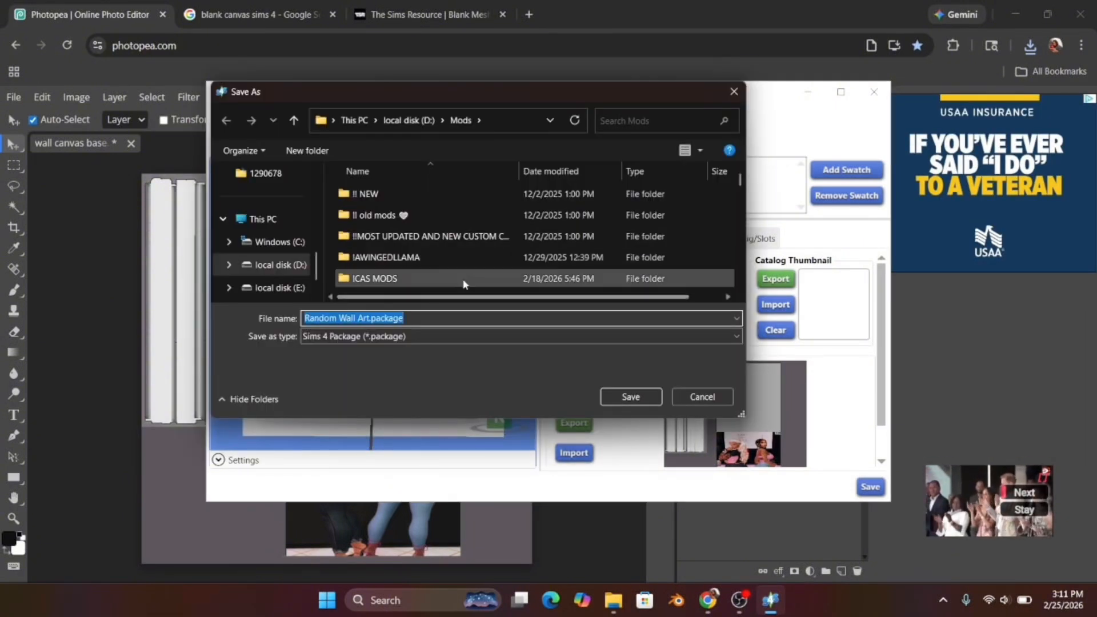
pyautogui.click(621, 392)
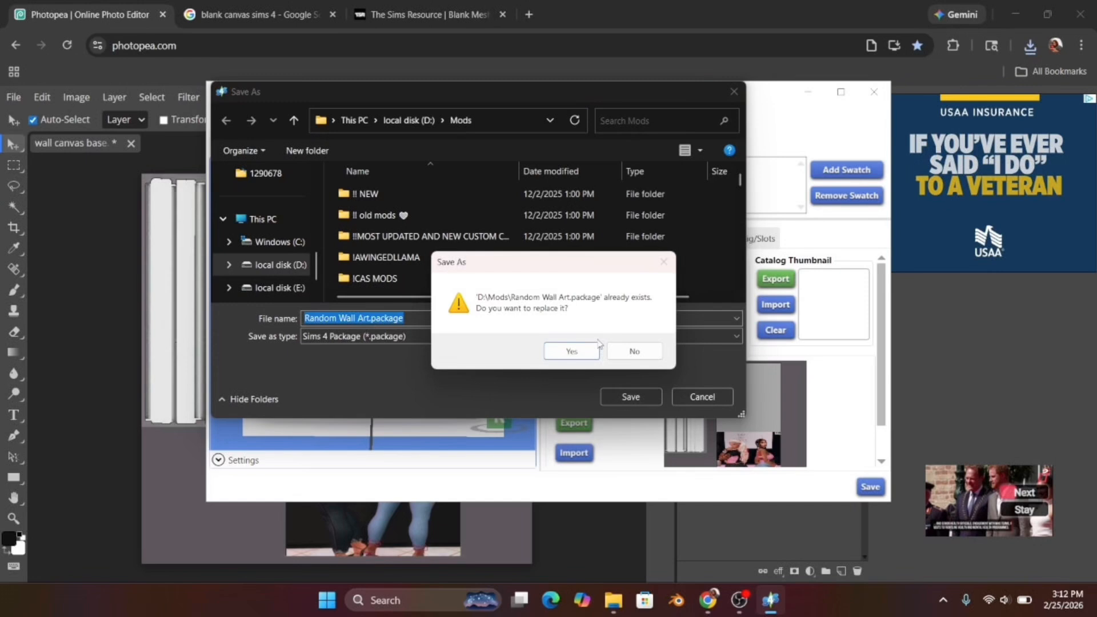
pyautogui.click(565, 350)
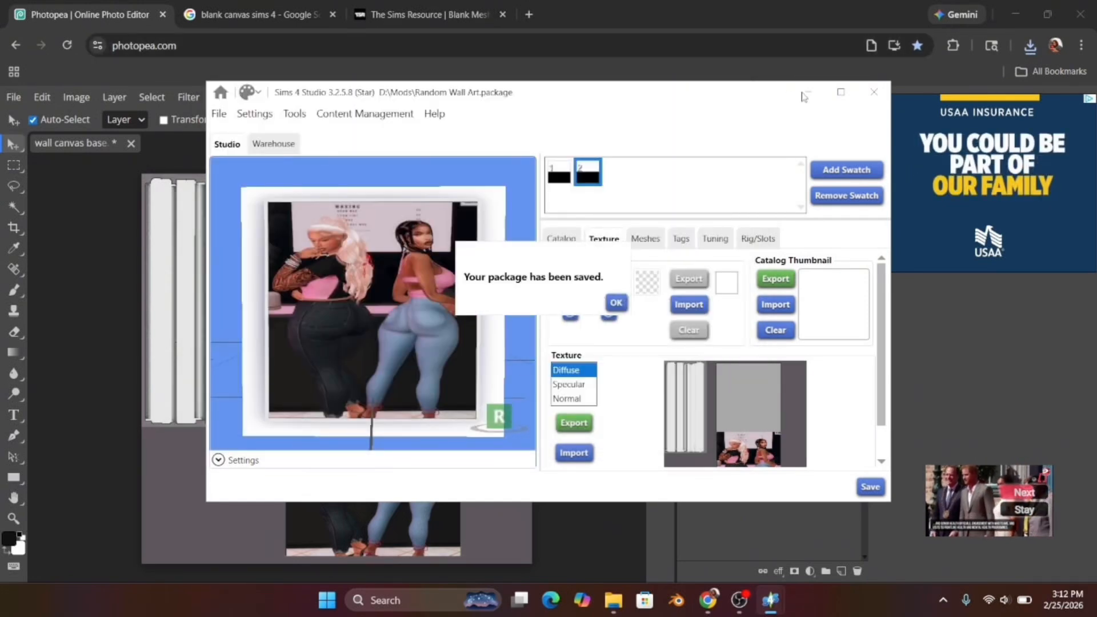
pyautogui.click(615, 302)
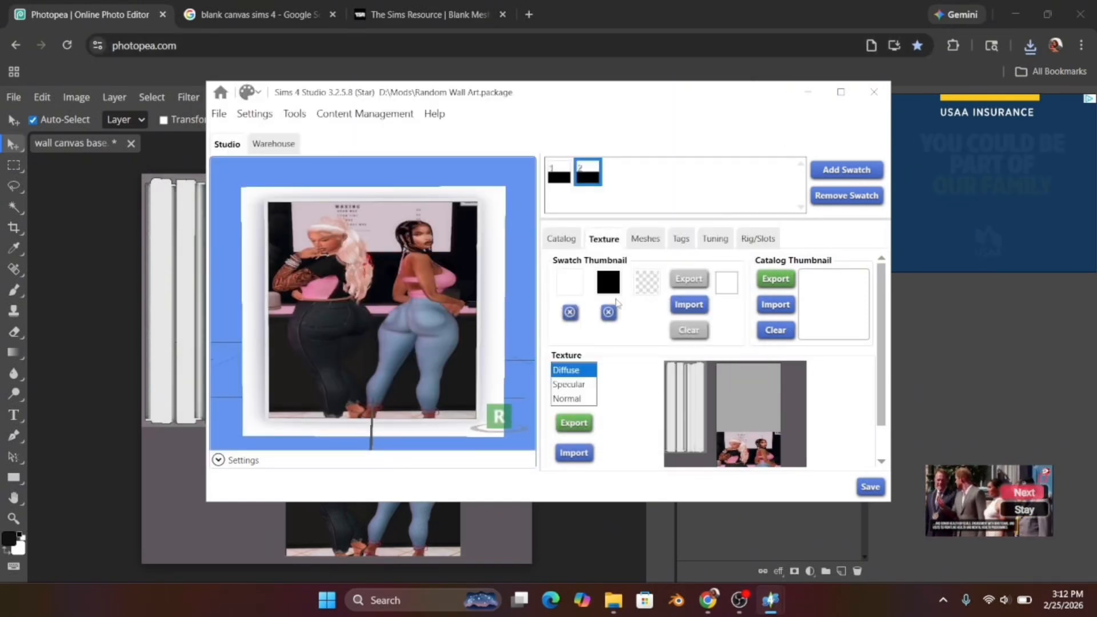
pyautogui.click(871, 93)
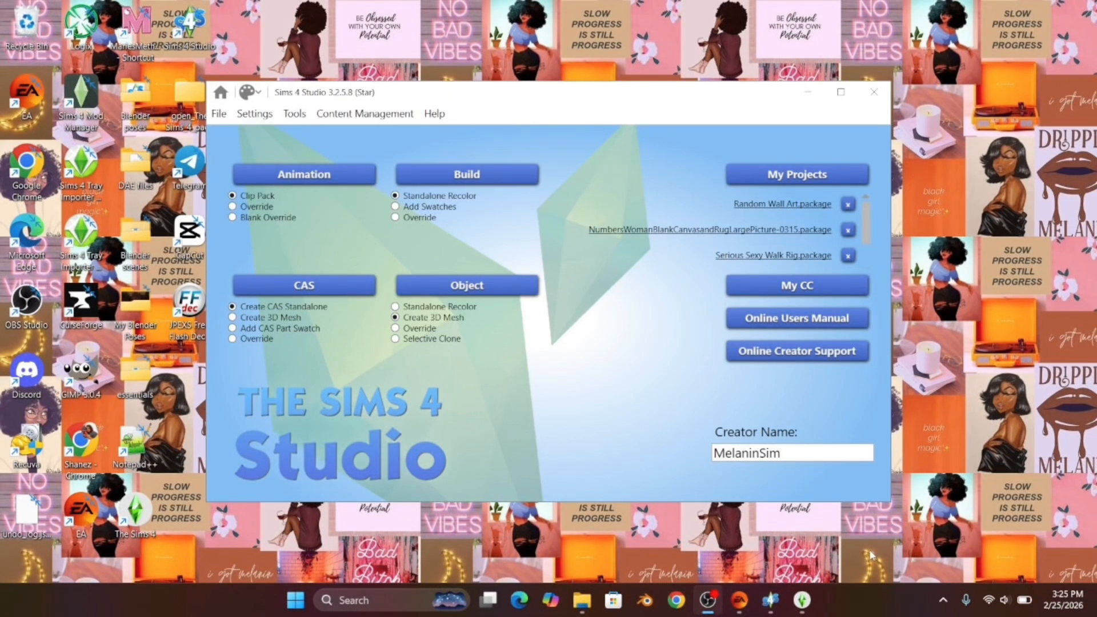
# Start a Create 3D Mesh object project in Sims 4 Studio, search the catalog for "recol", and select the Sims4Studio_Painting recolorable.
pyautogui.moveTo(813, 598)
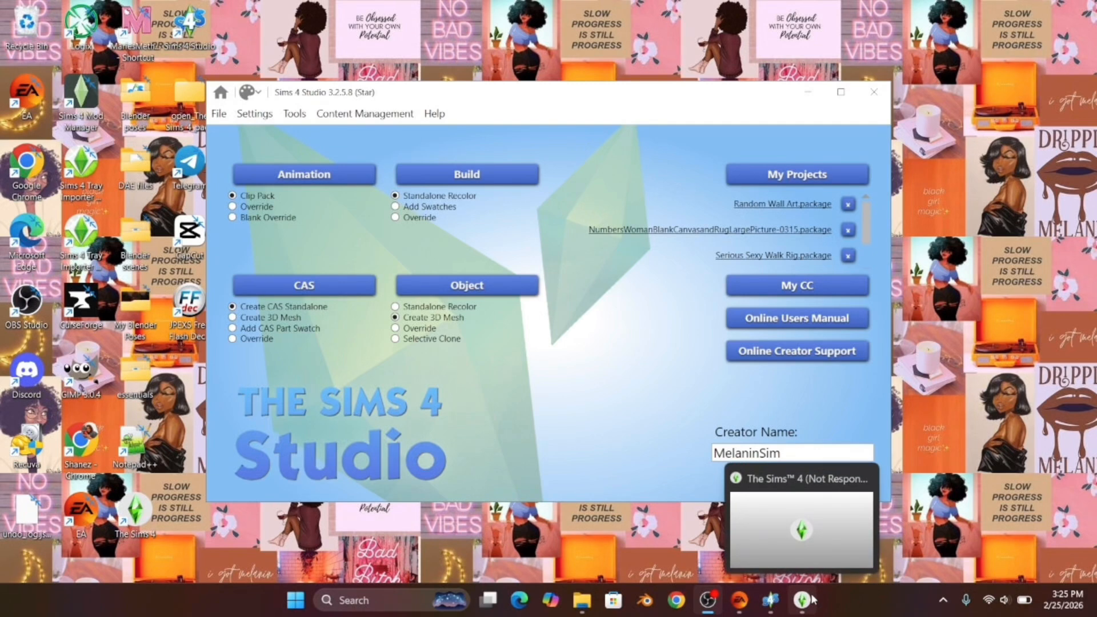
pyautogui.moveTo(771, 606)
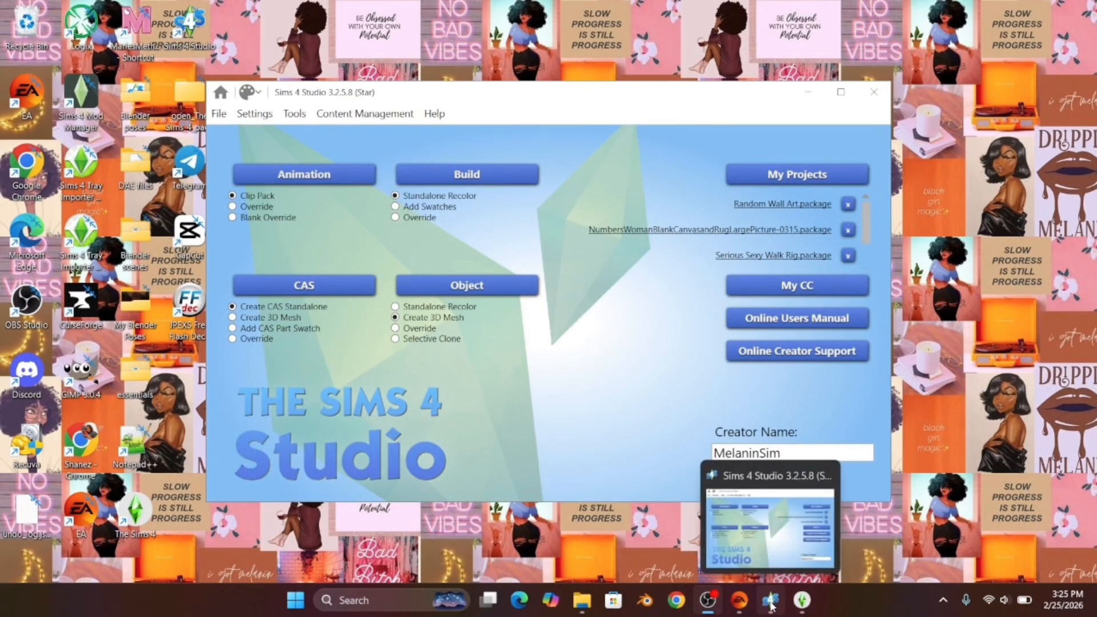
pyautogui.click(771, 606)
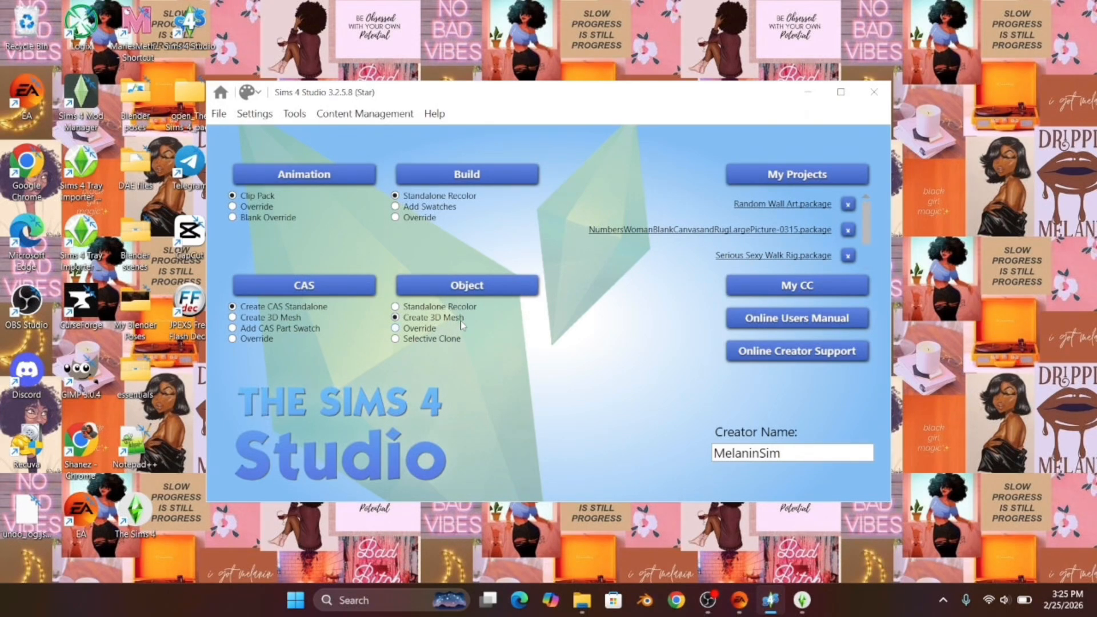
pyautogui.click(479, 285)
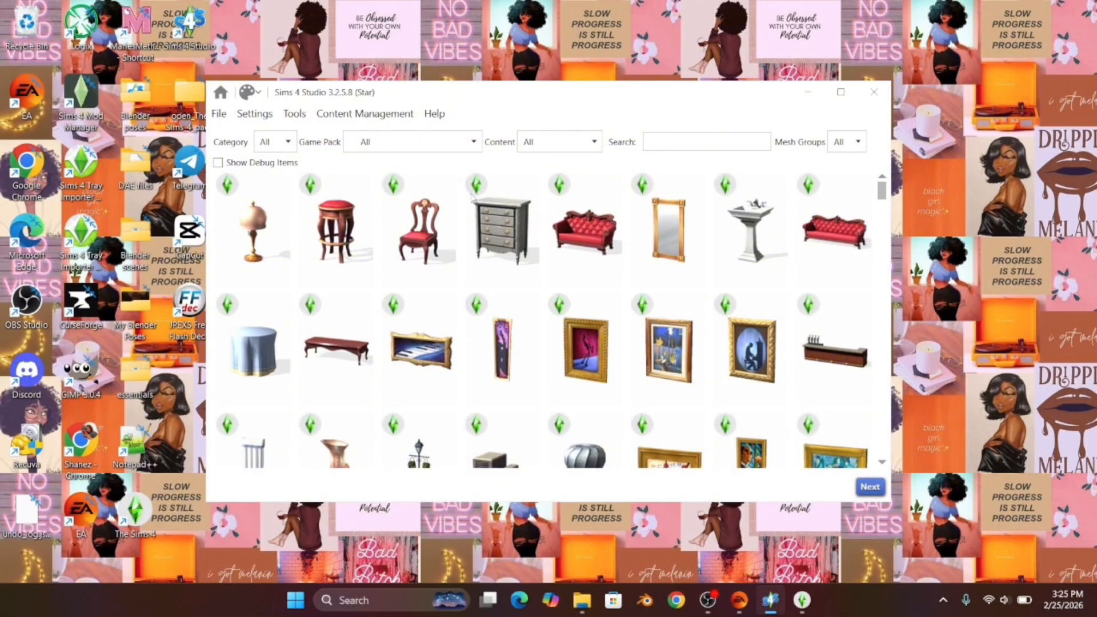
pyautogui.click(699, 142)
pyautogui.write('rec')
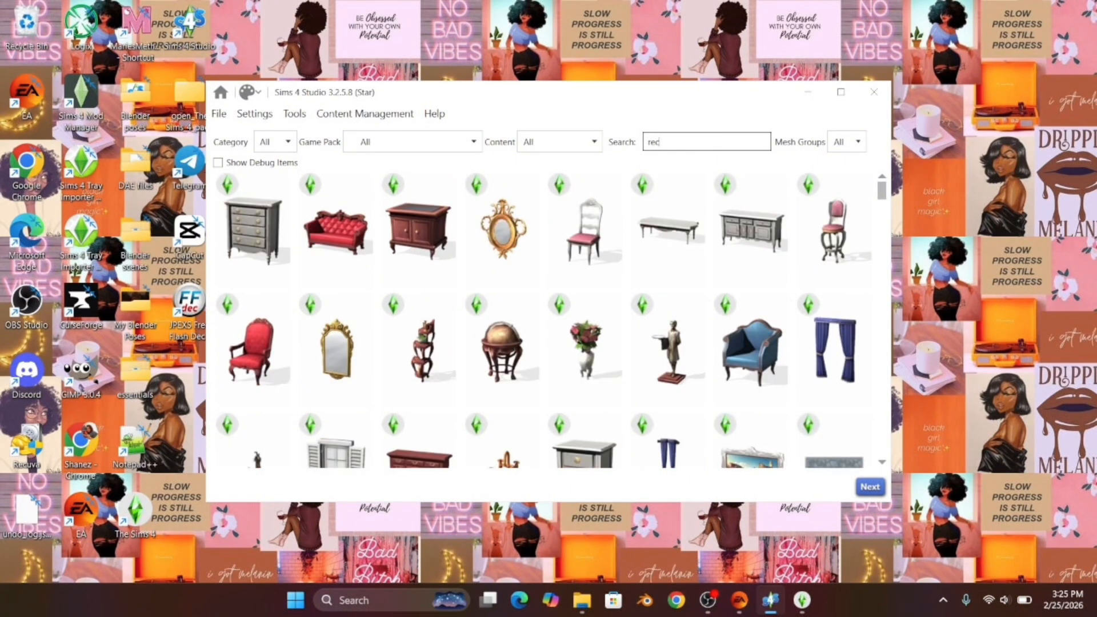
pyautogui.write('ol')
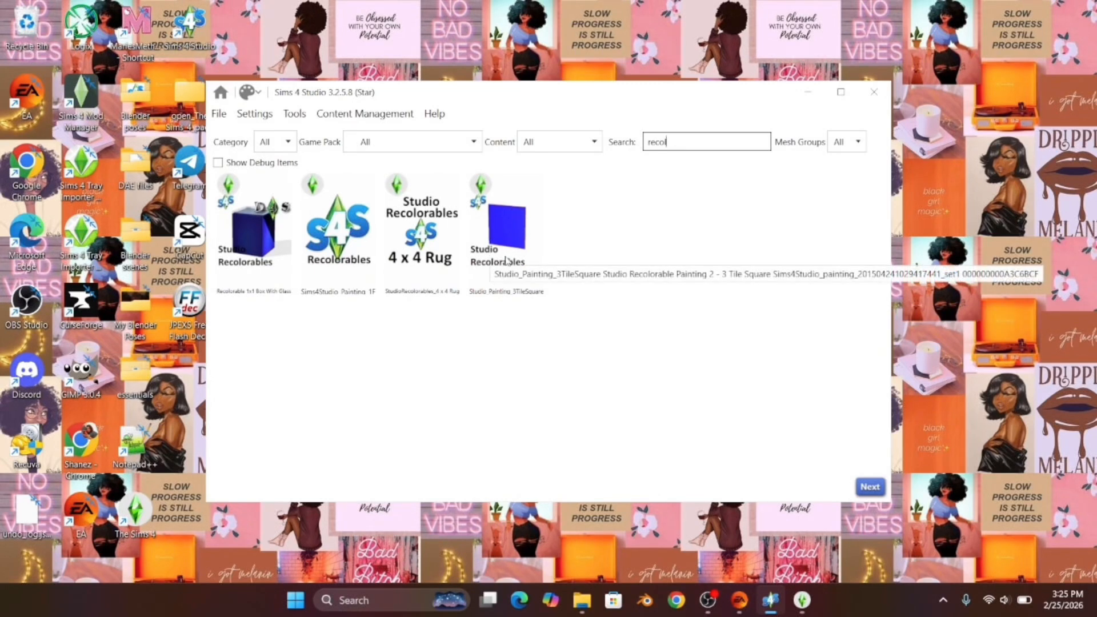
pyautogui.click(513, 228)
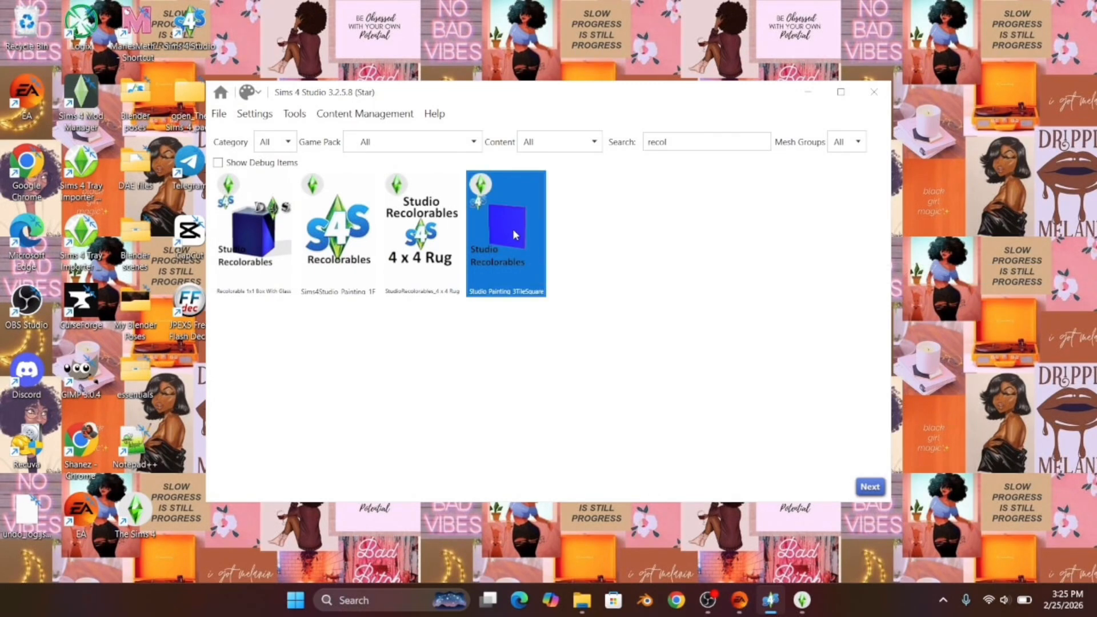
pyautogui.click(340, 239)
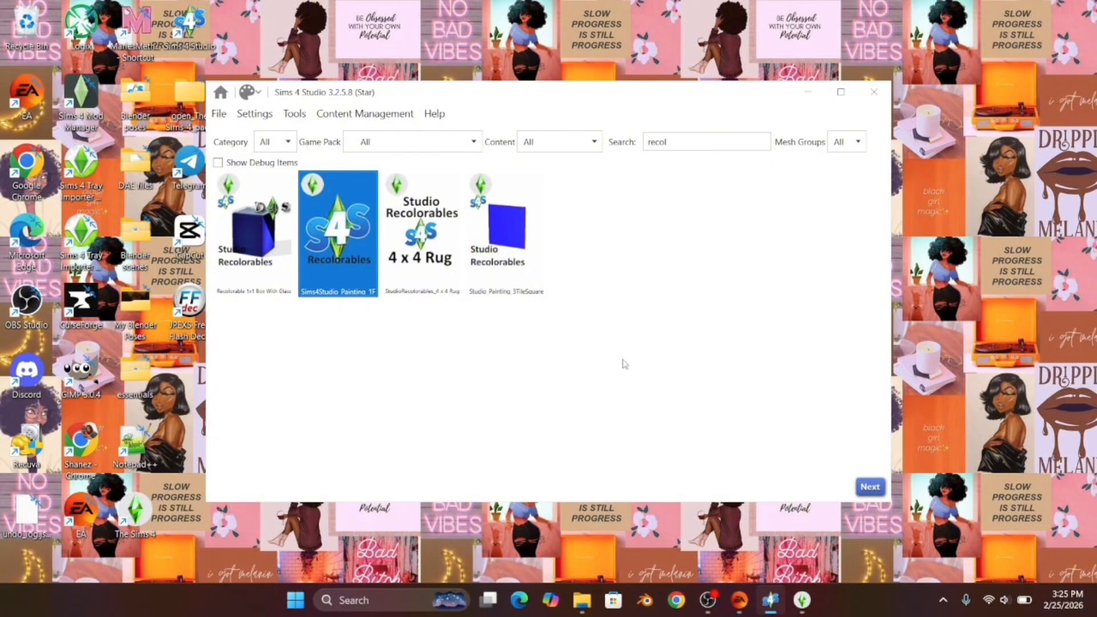
# Save the selected recolorable painting project as picture in the Downloads folder and inspect its model.
pyautogui.click(868, 487)
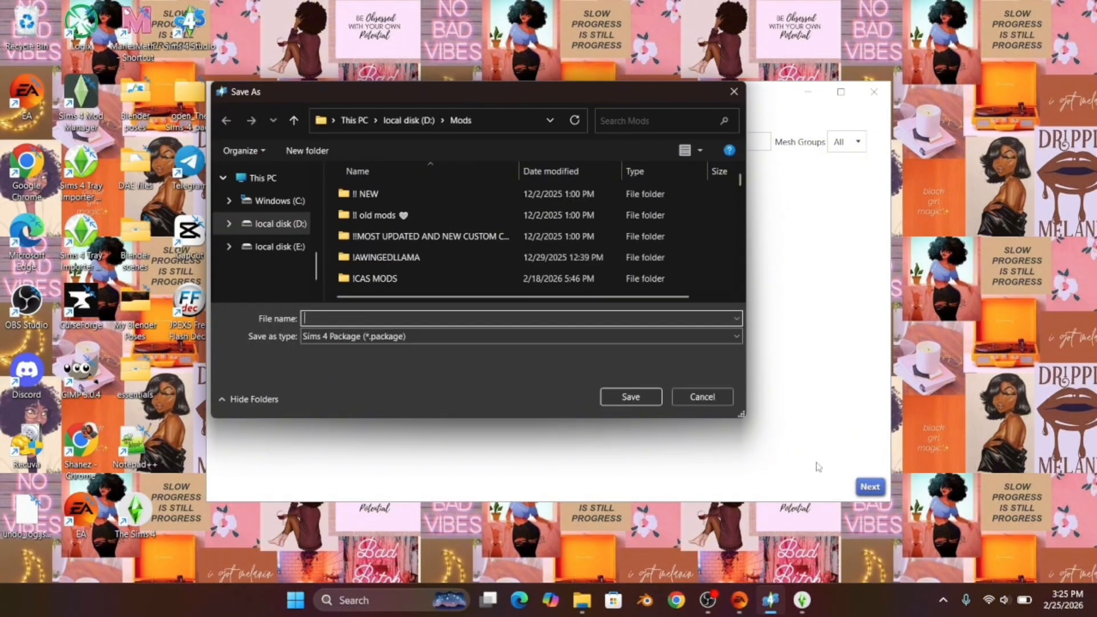
pyautogui.scroll(10, 260, 217)
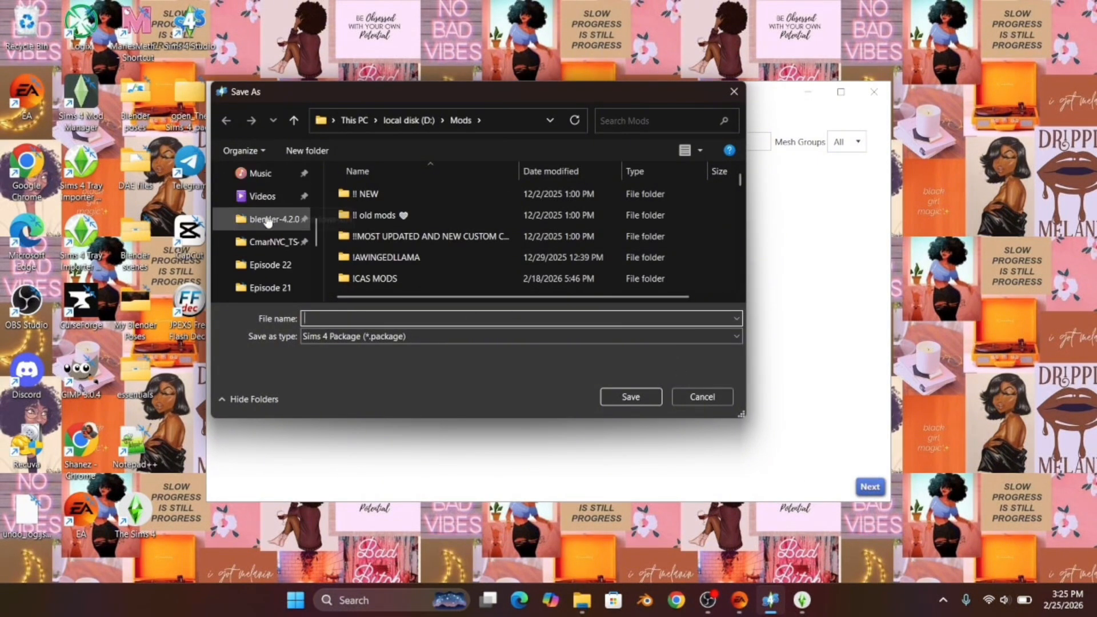
pyautogui.click(269, 243)
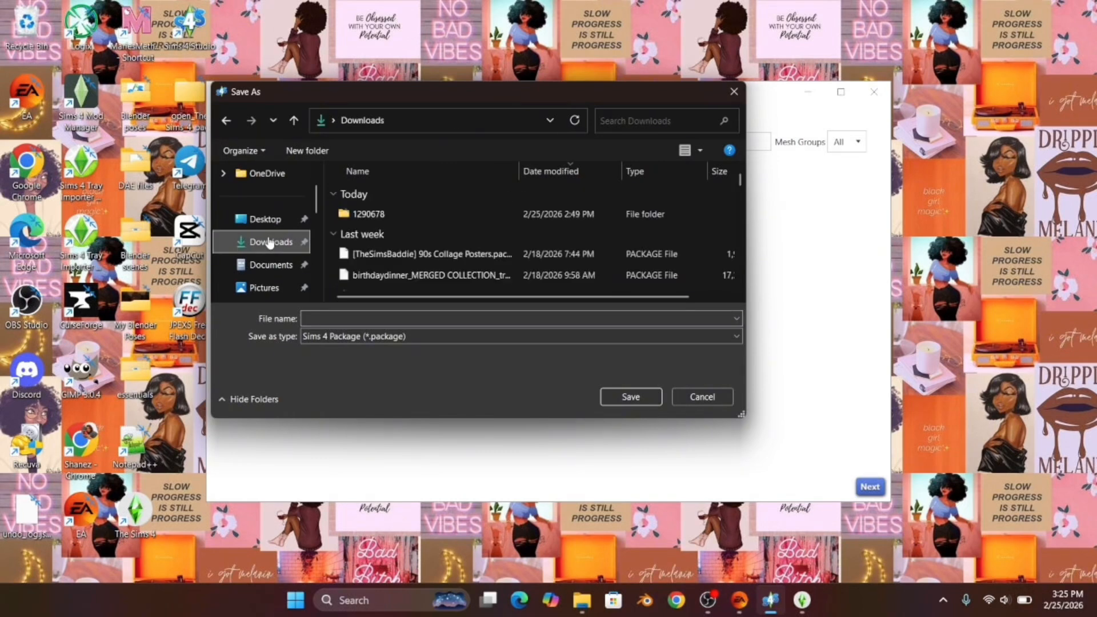
pyautogui.click(354, 318)
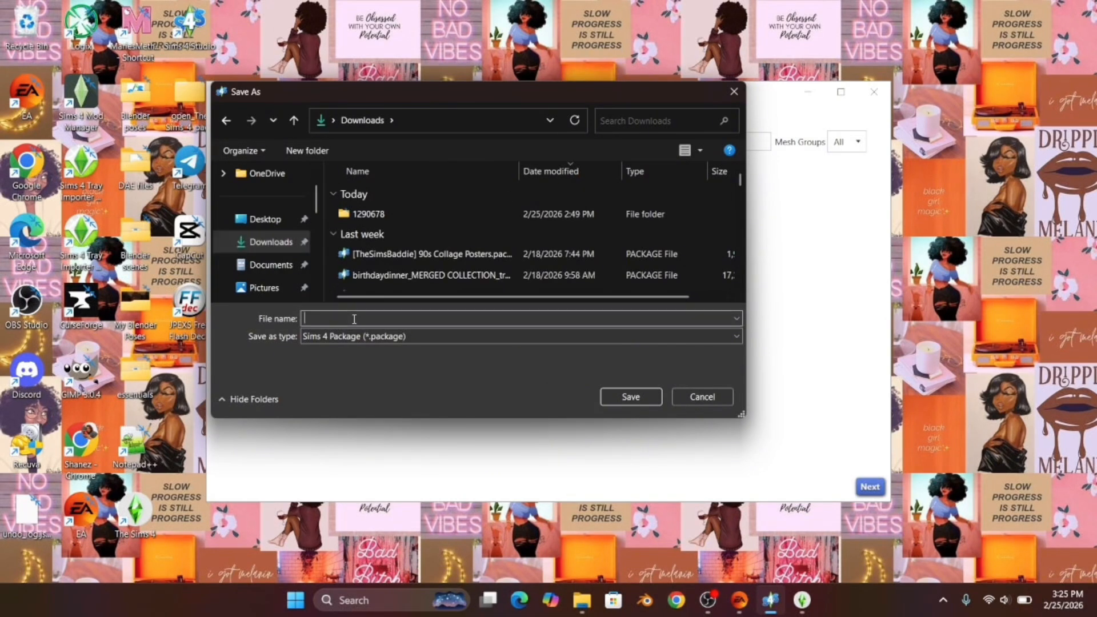
pyautogui.write('picture')
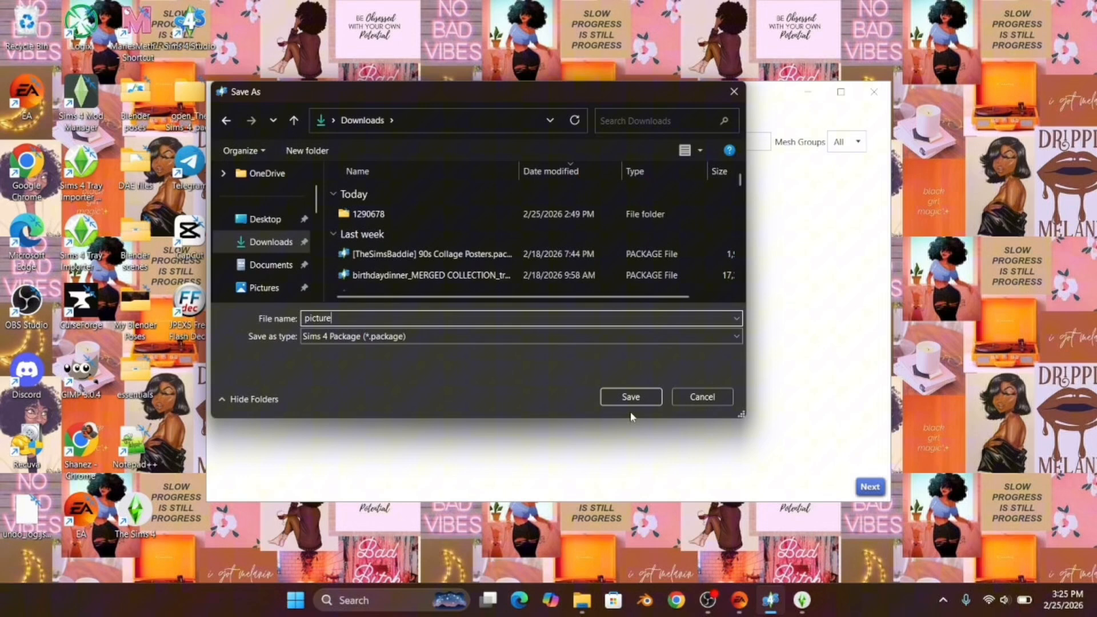
pyautogui.click(632, 397)
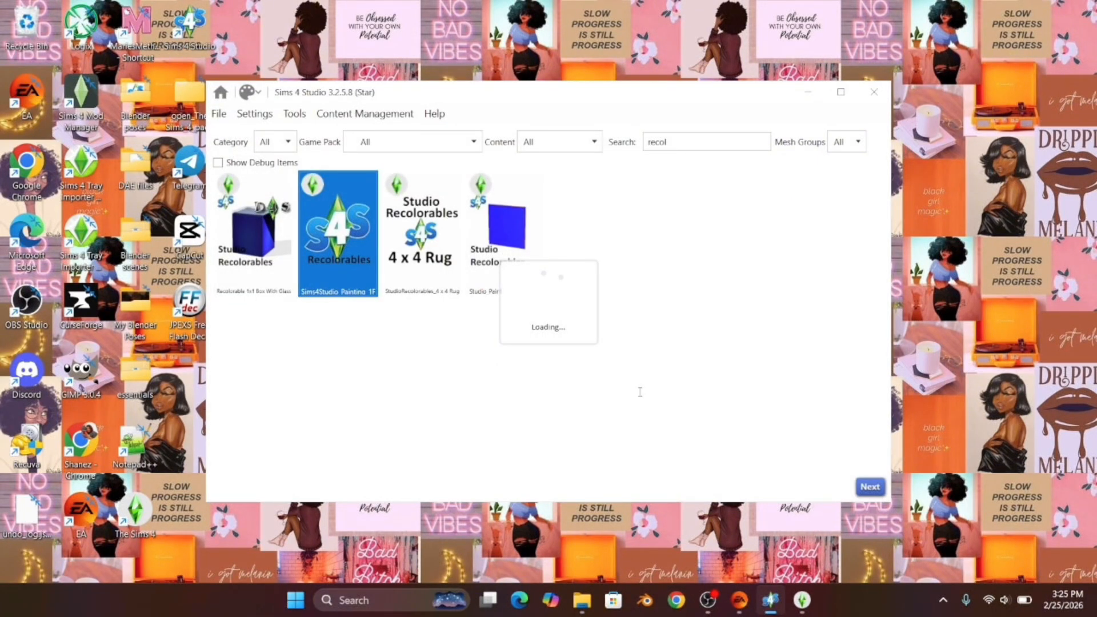
pyautogui.moveTo(364, 326)
pyautogui.mouseDown()
pyautogui.moveTo(284, 313)
pyautogui.moveTo(232, 269)
pyautogui.moveTo(497, 316)
pyautogui.mouseUp()
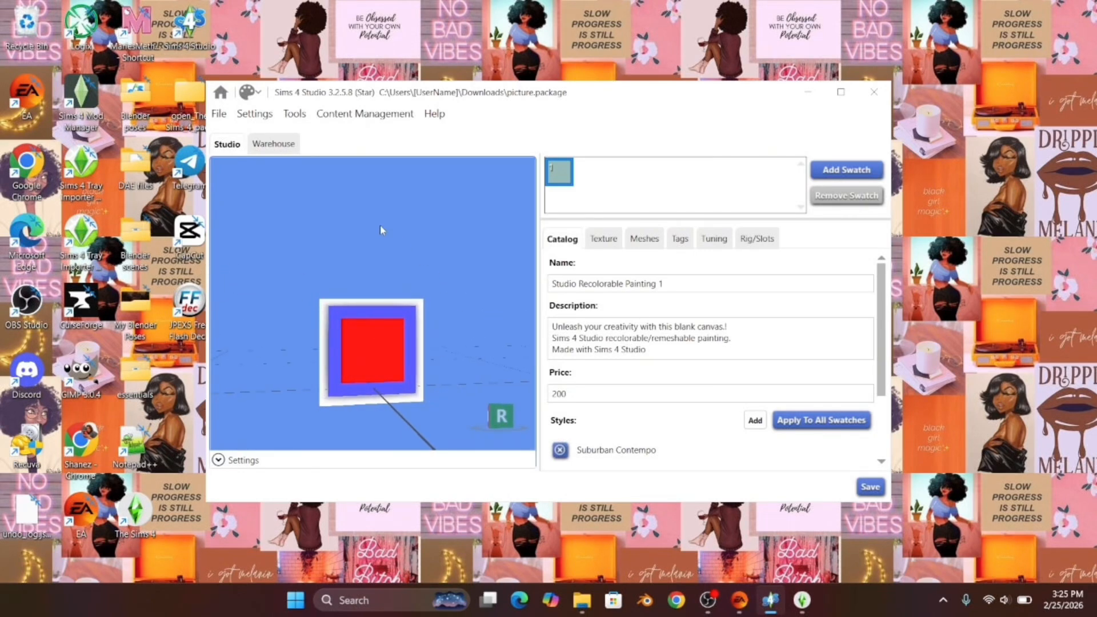
# Return to the catalog, choose Studio Painting 3TileSquare instead, and save the project over picture.package in Downloads.
pyautogui.click(221, 92)
pyautogui.click(452, 286)
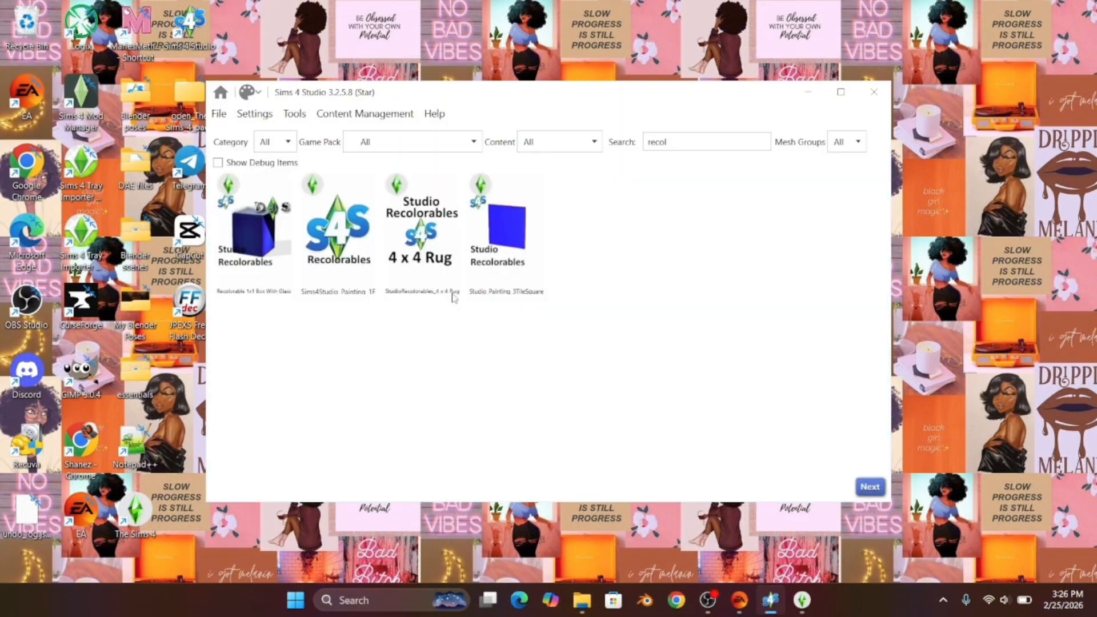
pyautogui.click(510, 240)
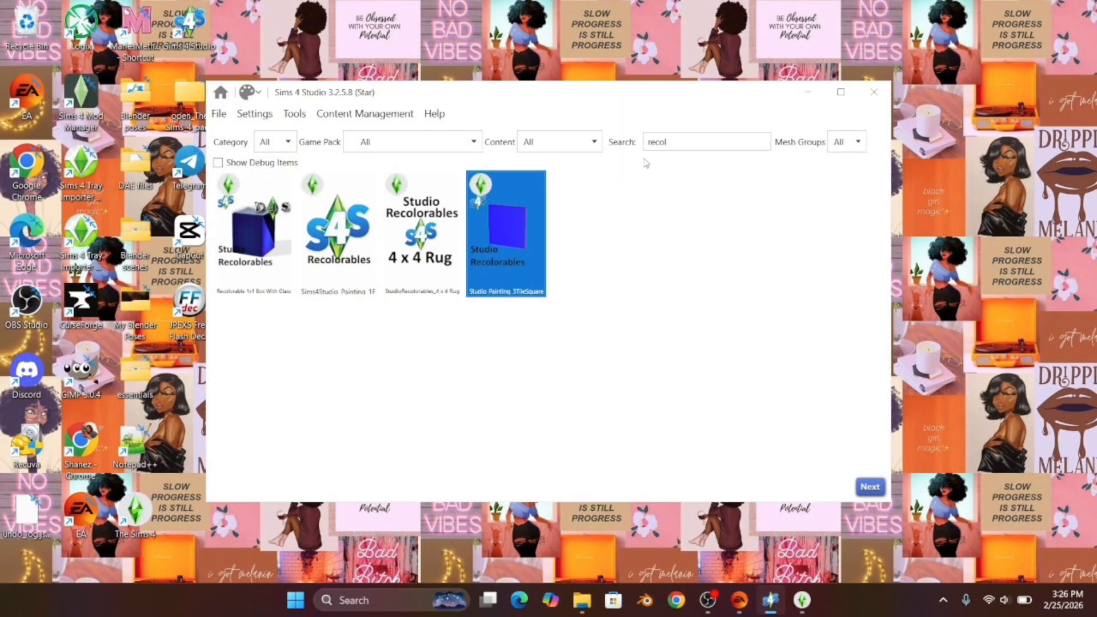
pyautogui.click(664, 143)
pyautogui.click(868, 487)
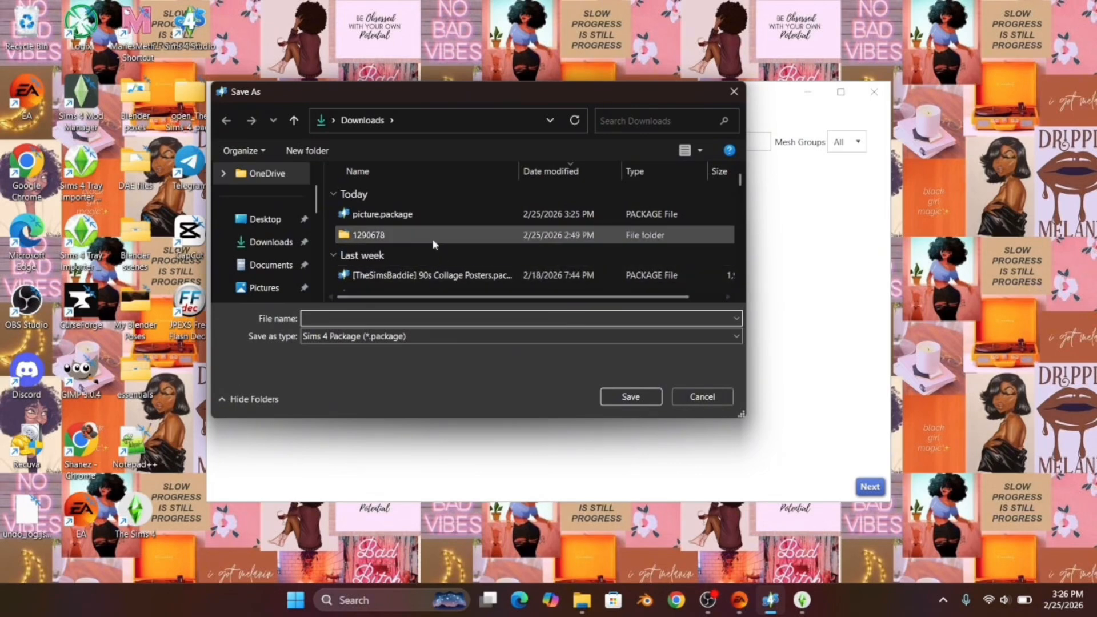
pyautogui.click(425, 221)
pyautogui.click(628, 397)
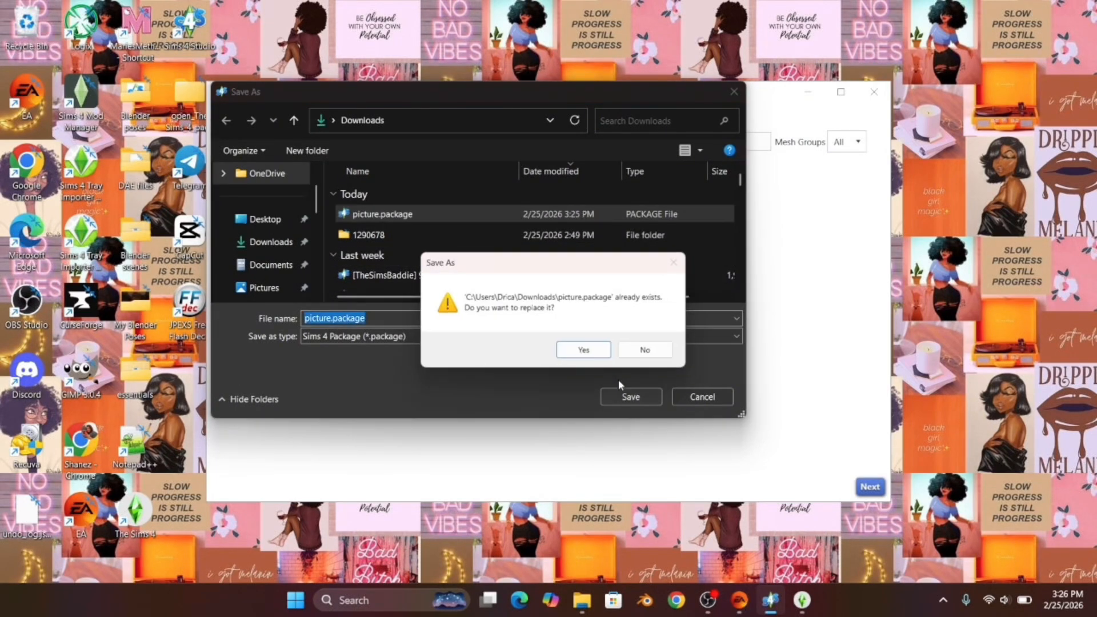
pyautogui.click(587, 347)
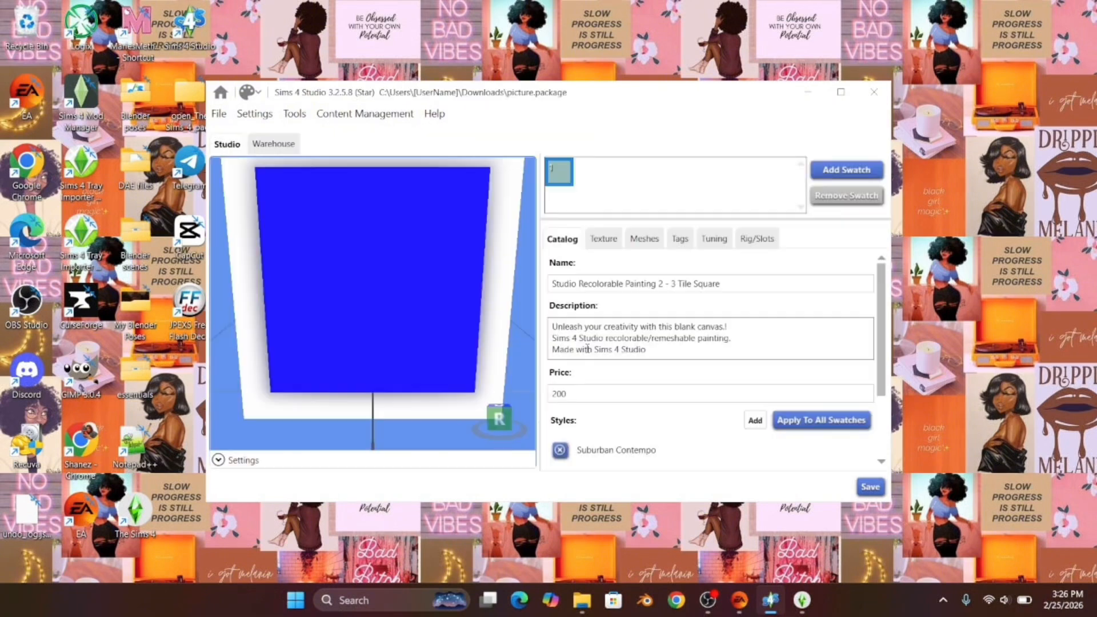
# Show the three-tile painting's diffuse texture and examine the canvas front and side edge in the 3D preview.
pyautogui.moveTo(488, 338)
pyautogui.mouseDown()
pyautogui.moveTo(423, 314)
pyautogui.moveTo(320, 233)
pyautogui.moveTo(263, 239)
pyautogui.moveTo(478, 301)
pyautogui.moveTo(492, 320)
pyautogui.moveTo(501, 214)
pyautogui.moveTo(451, 222)
pyautogui.moveTo(465, 262)
pyautogui.moveTo(479, 262)
pyautogui.mouseUp()
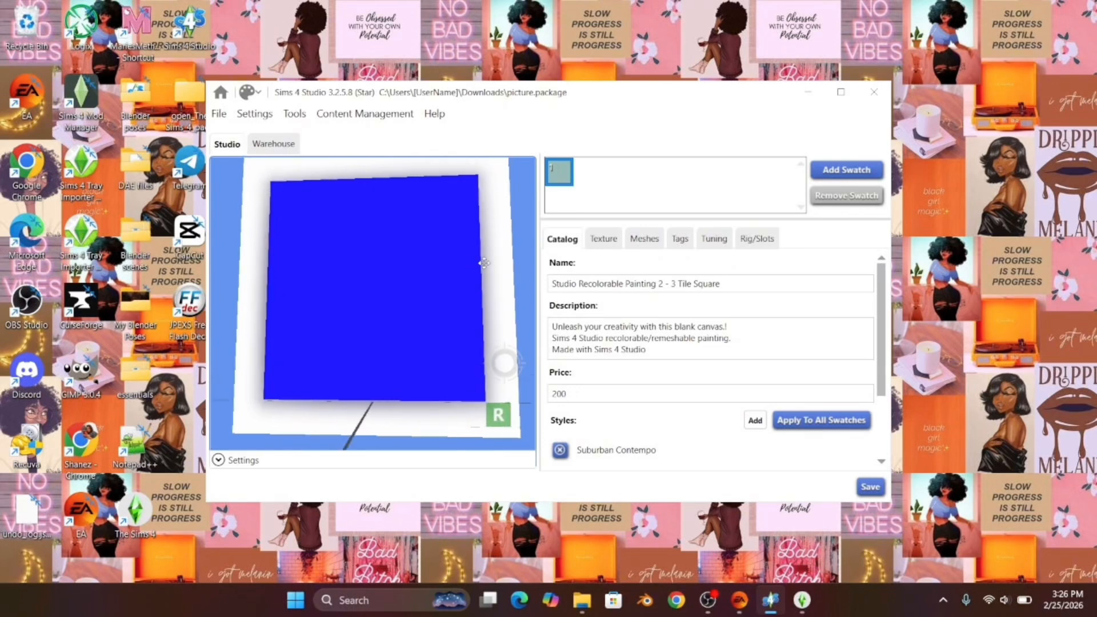
pyautogui.click(613, 243)
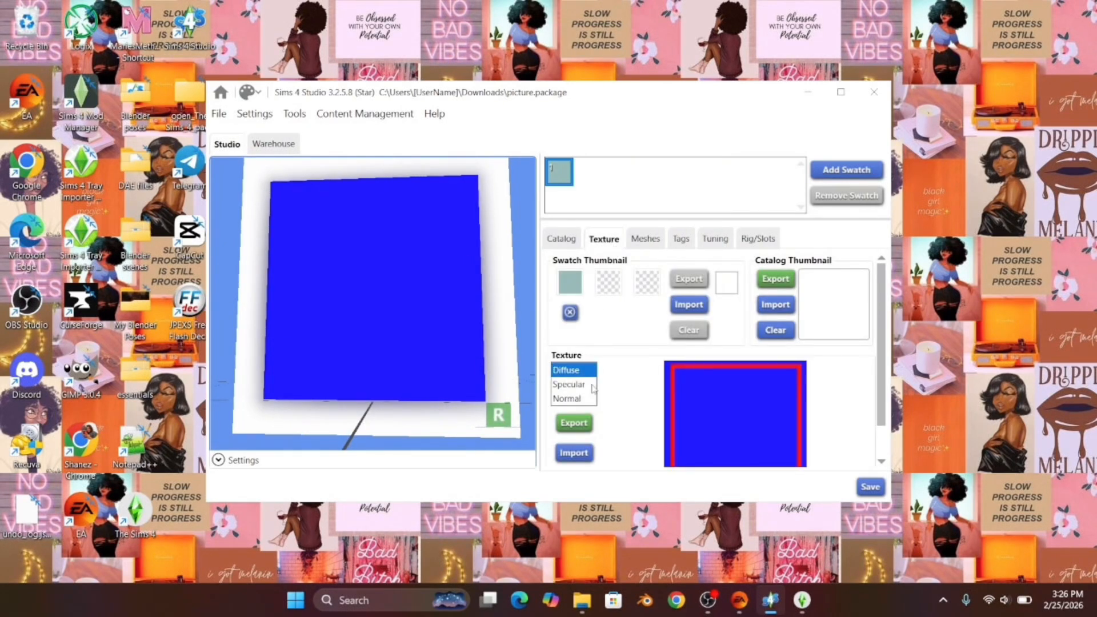
pyautogui.scroll(-2, 581, 451)
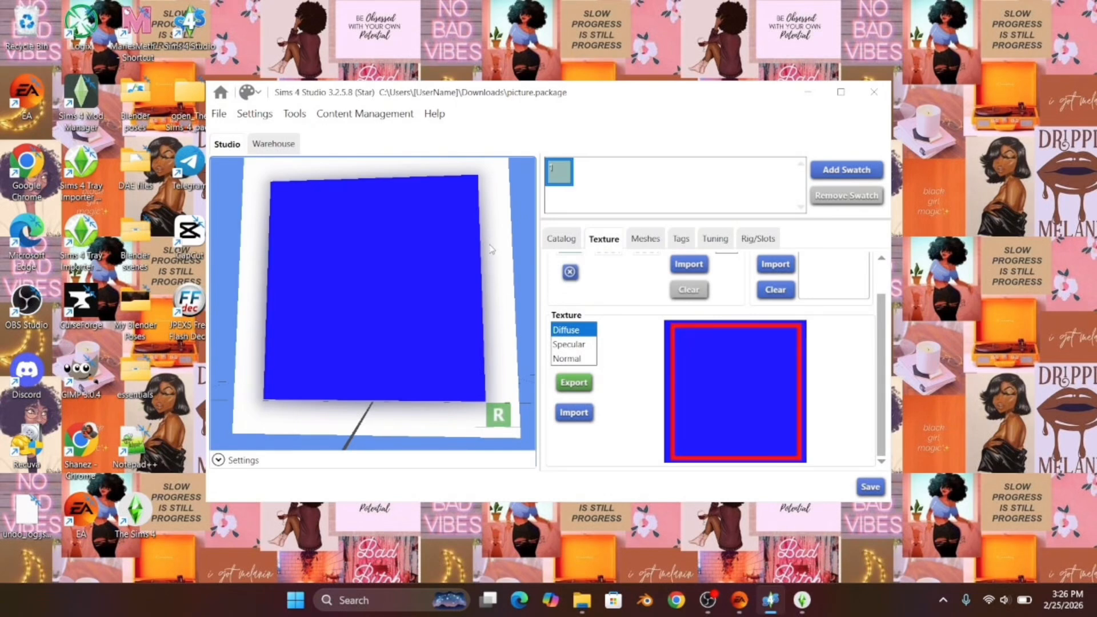
pyautogui.moveTo(489, 245); pyautogui.dragTo(236, 275)
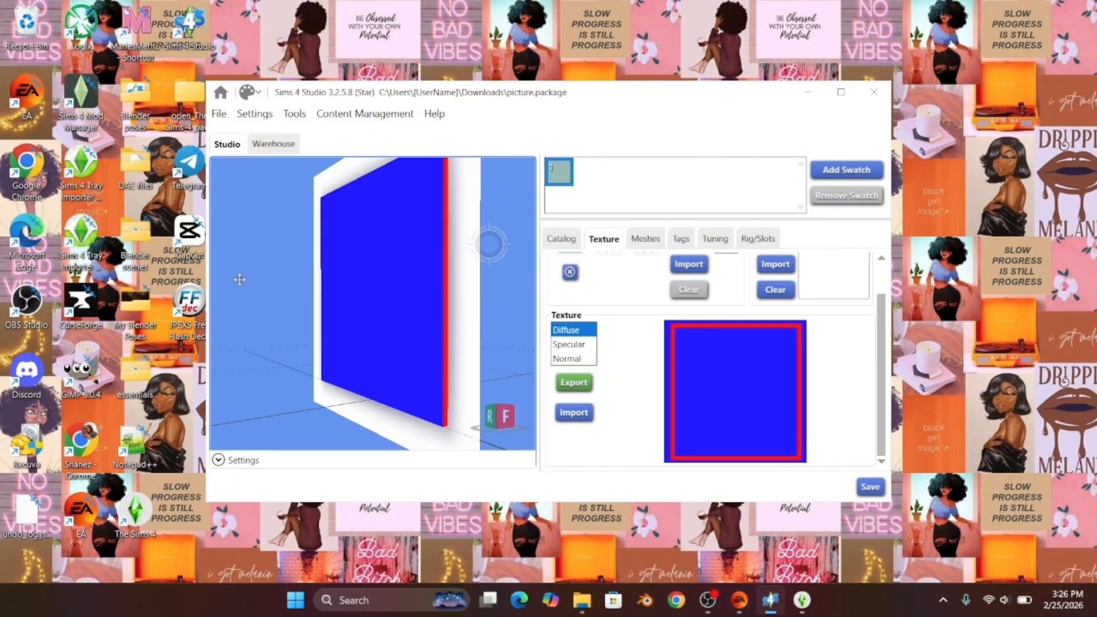
pyautogui.moveTo(240, 279); pyautogui.dragTo(528, 297)
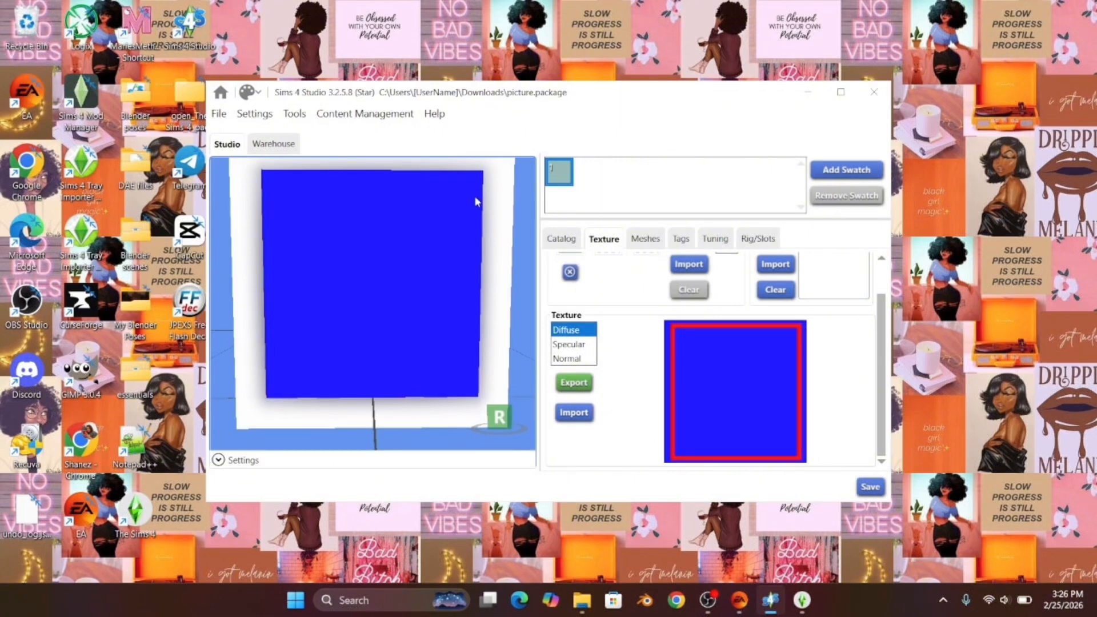
# Export the painting's diffuse texture as blank canvas in Documents > Wall Art and minimize the file browser window.
pyautogui.click(574, 383)
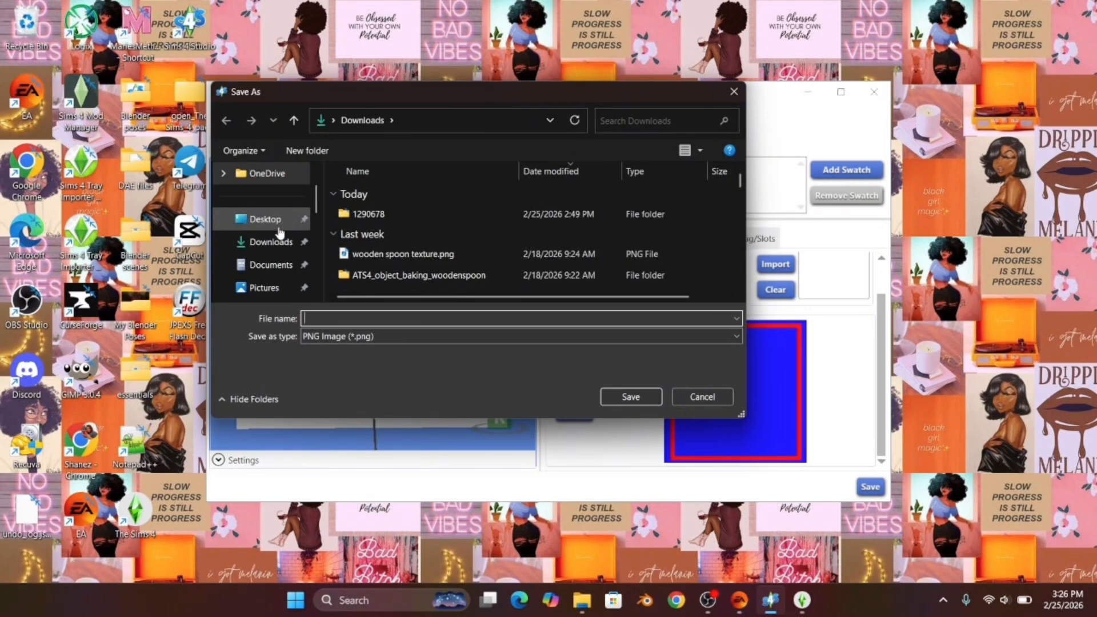
pyautogui.click(273, 265)
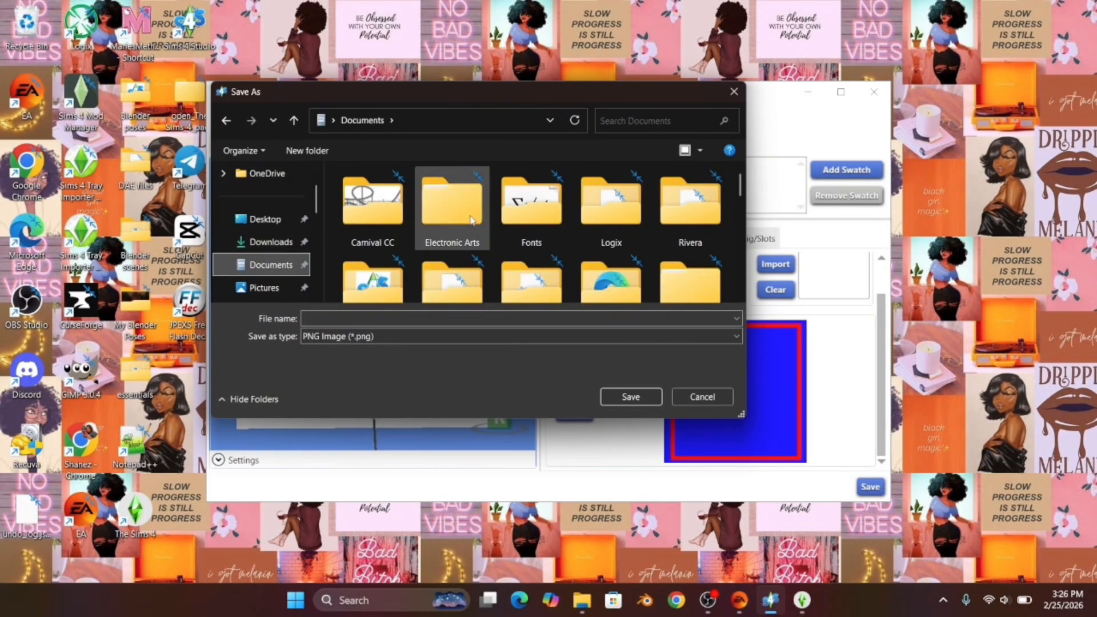
pyautogui.scroll(-1, 565, 229)
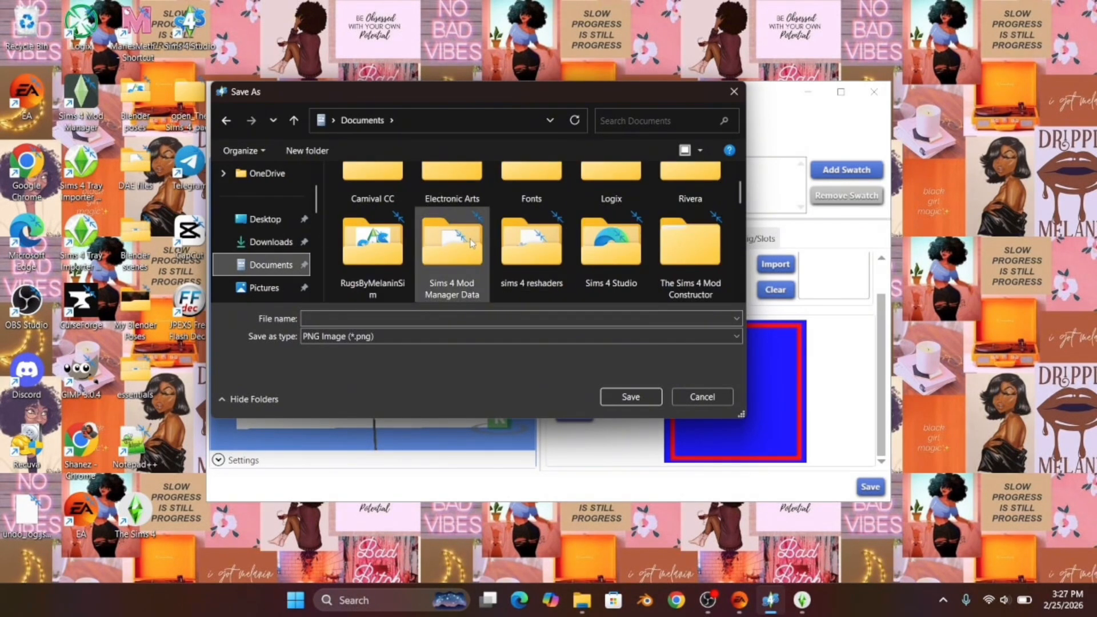
pyautogui.scroll(-2, 471, 242)
pyautogui.scroll(-3, 445, 280)
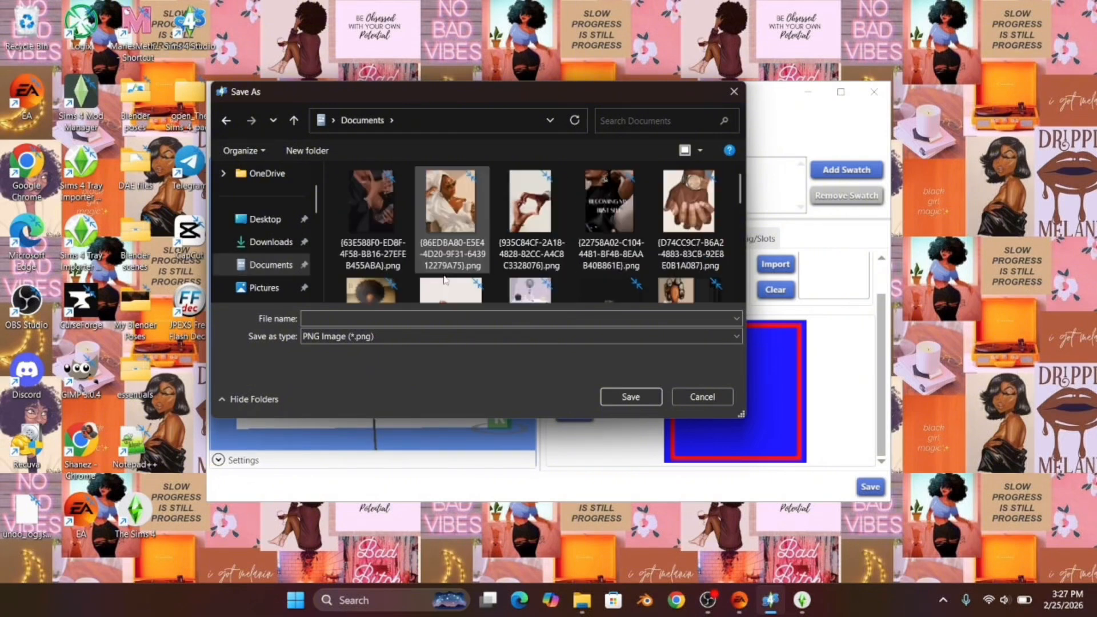
pyautogui.click(419, 318)
pyautogui.write('blank canvas')
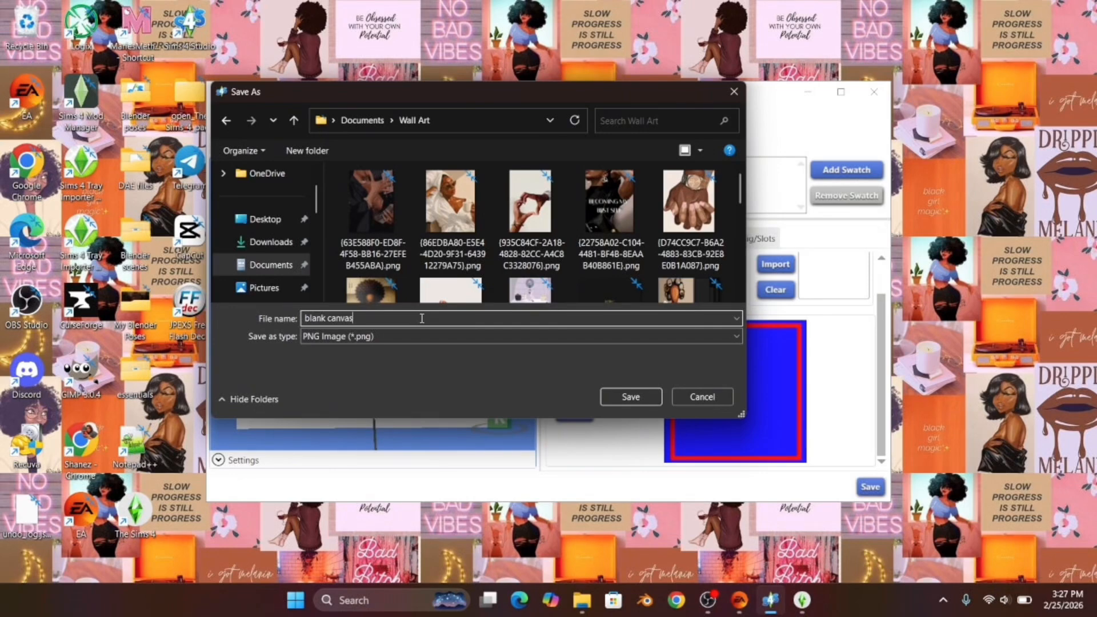
pyautogui.click(626, 395)
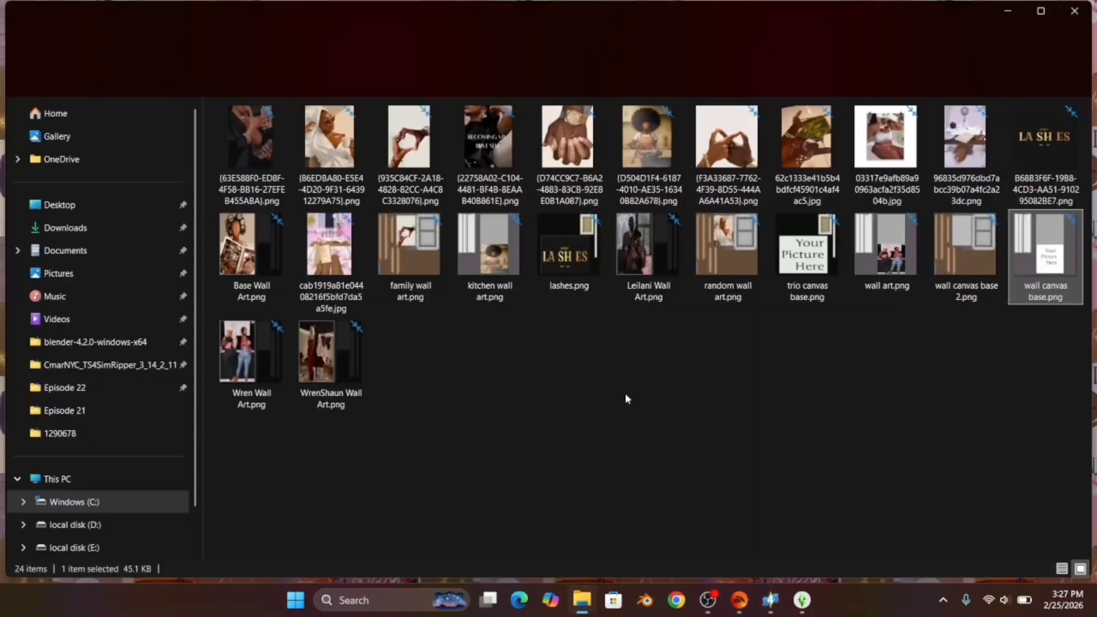
pyautogui.click(1007, 11)
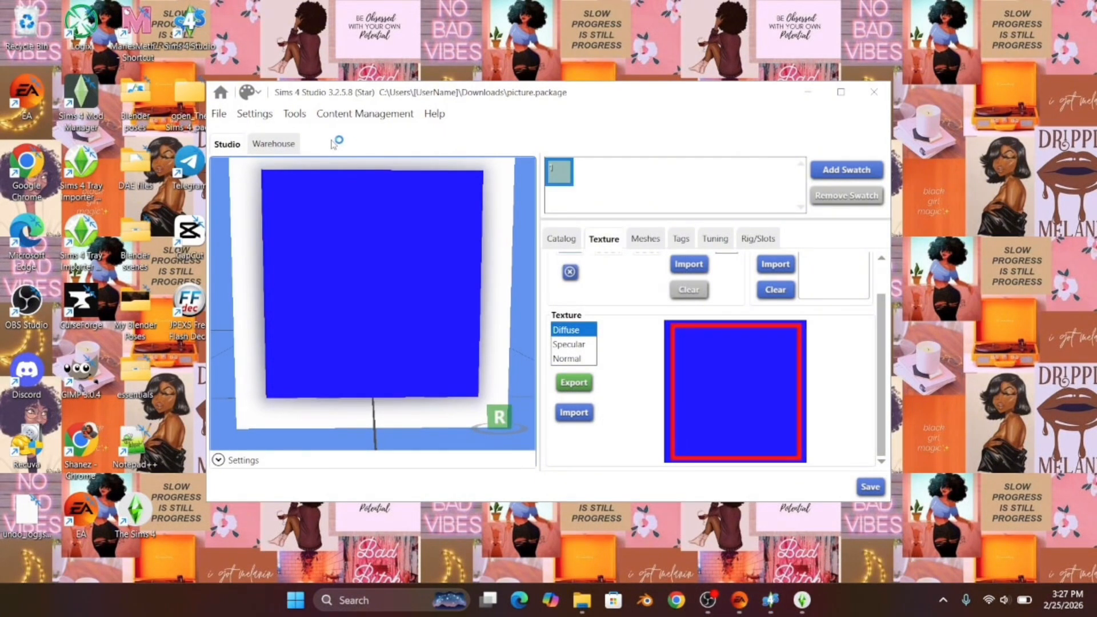
# Switch to Google Chrome, choose the browser profile, and load the Photopea website in a maximized window.
pyautogui.click(674, 601)
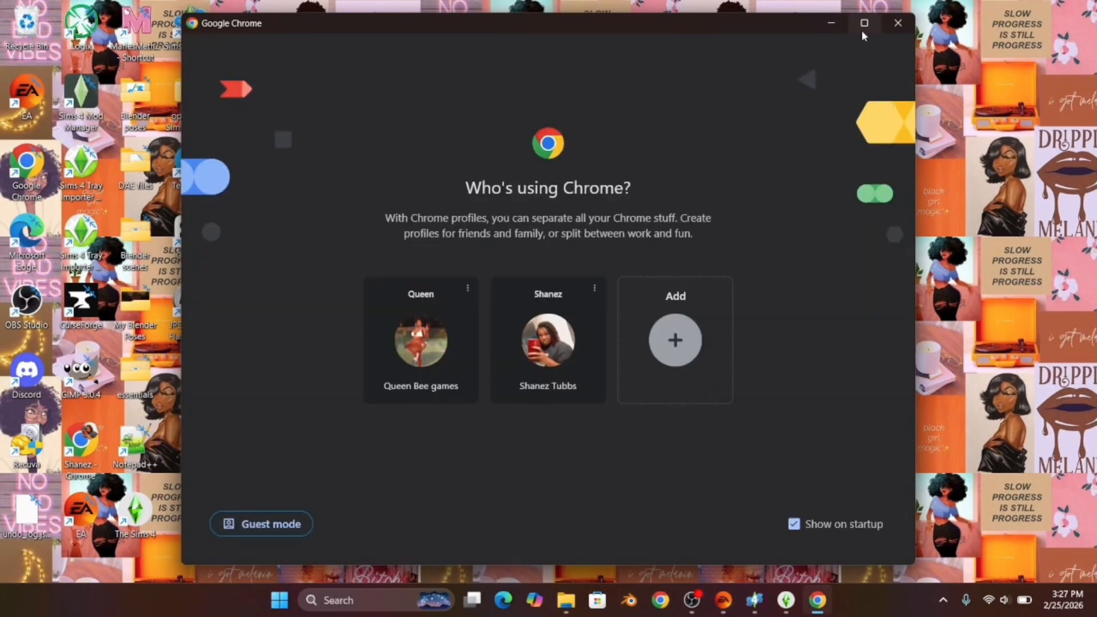
pyautogui.click(862, 26)
pyautogui.click(573, 373)
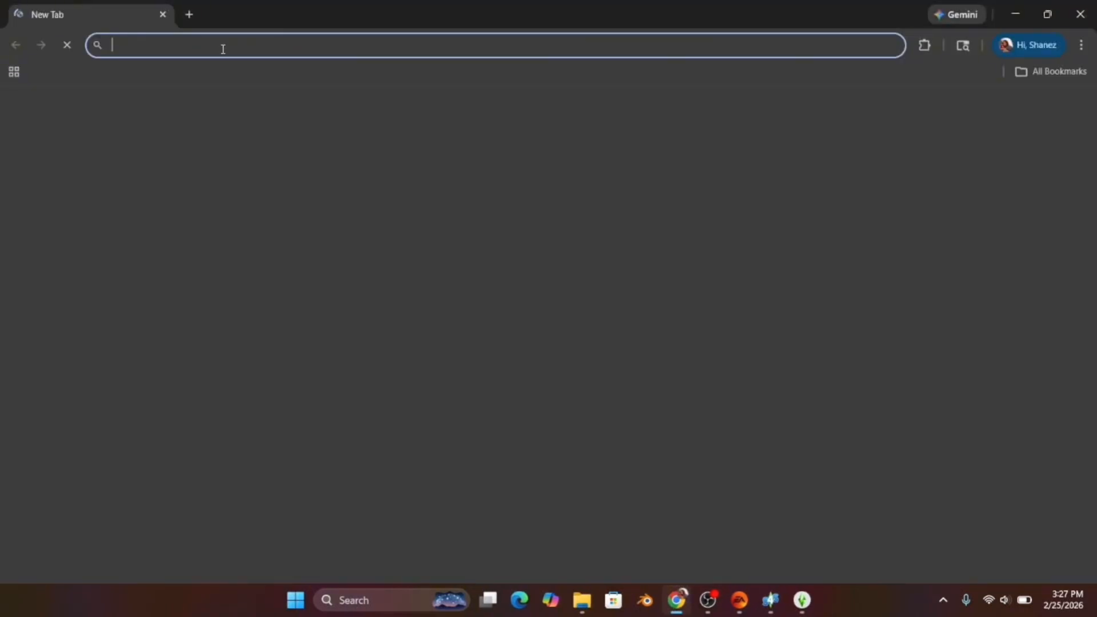
pyautogui.write('pho')
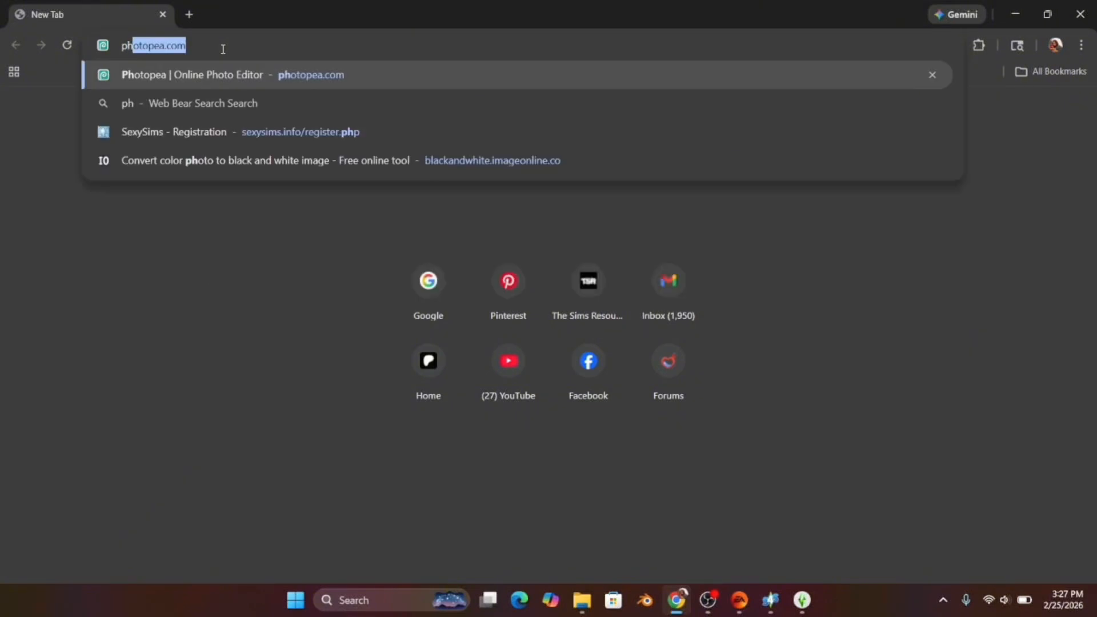
pyautogui.click(224, 74)
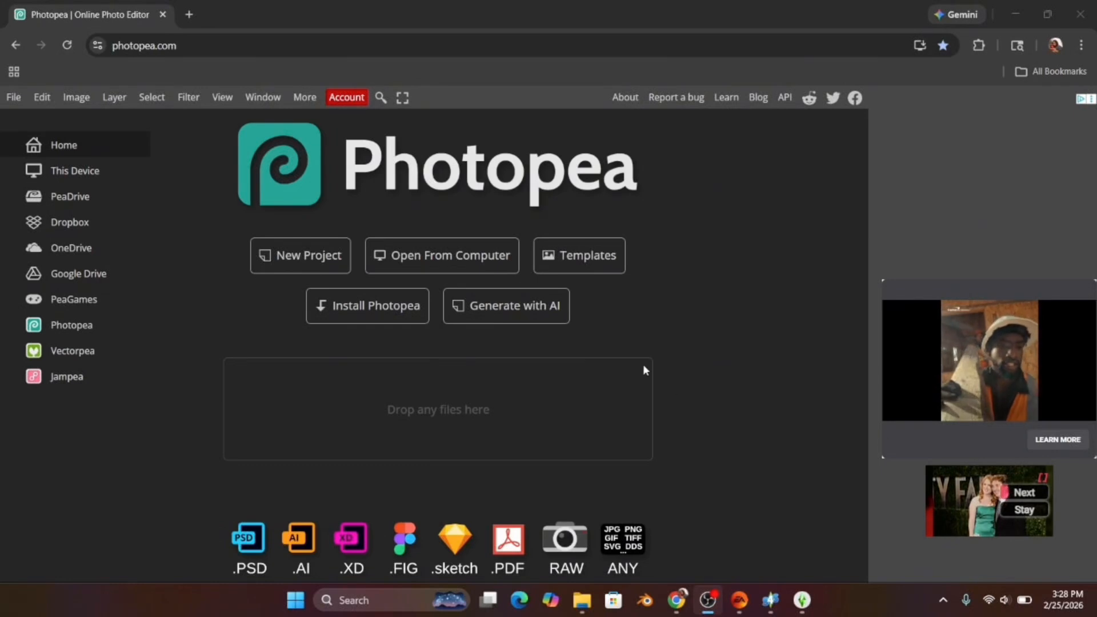
pyautogui.click(677, 601)
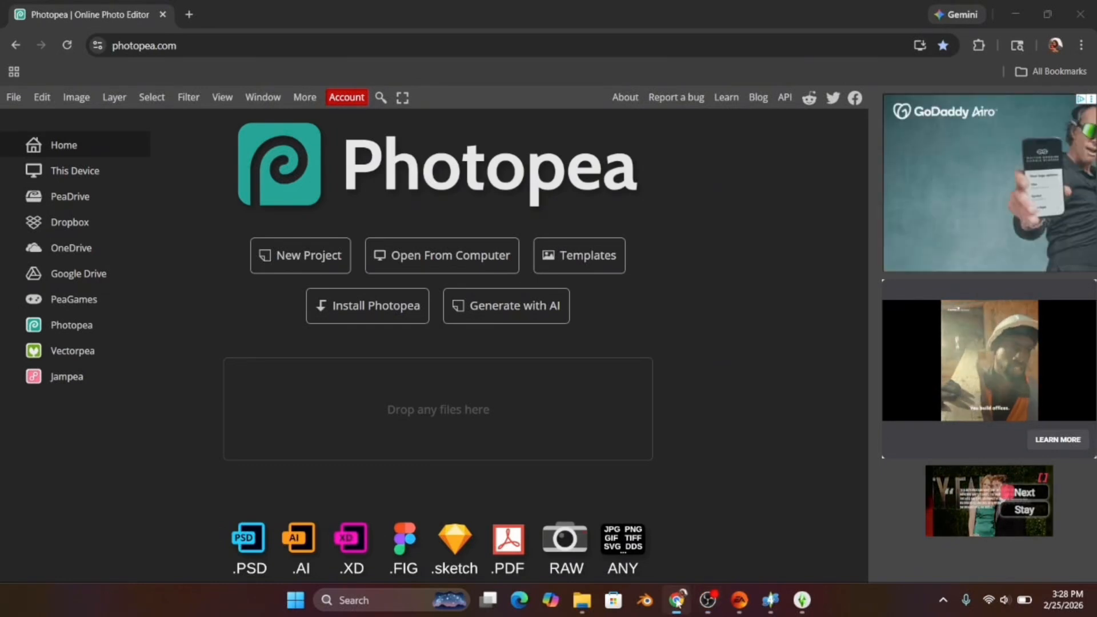
# Open blank canvas.png from the Documents > Wall Art folder in Photopea.
pyautogui.click(448, 255)
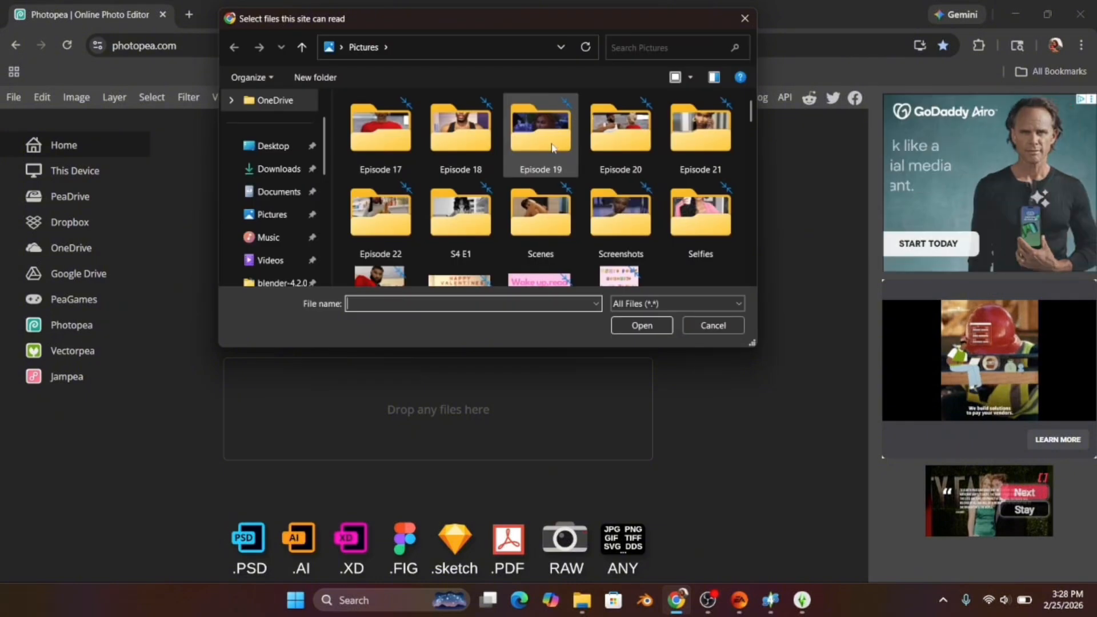
pyautogui.scroll(-10, 553, 183)
pyautogui.scroll(-2, 554, 182)
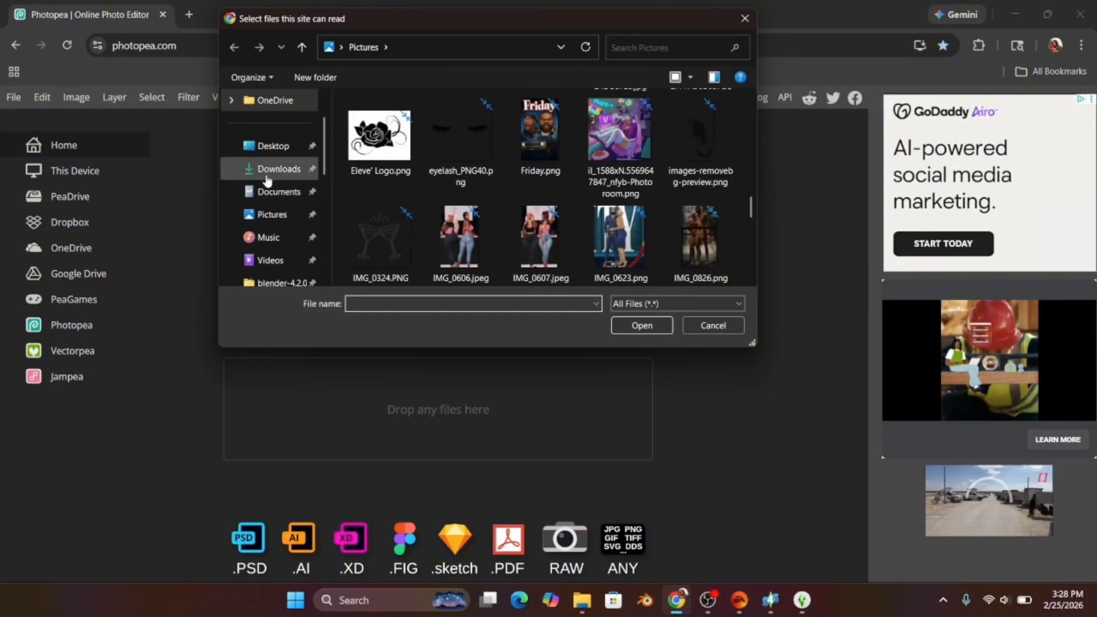
pyautogui.click(272, 191)
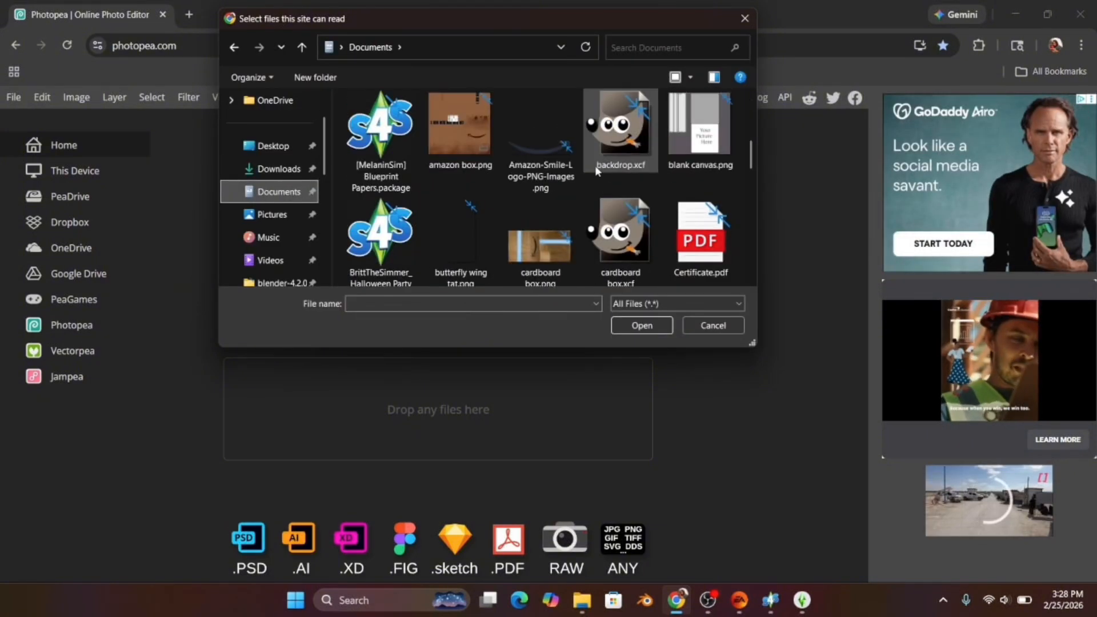
pyautogui.doubleClick(458, 218)
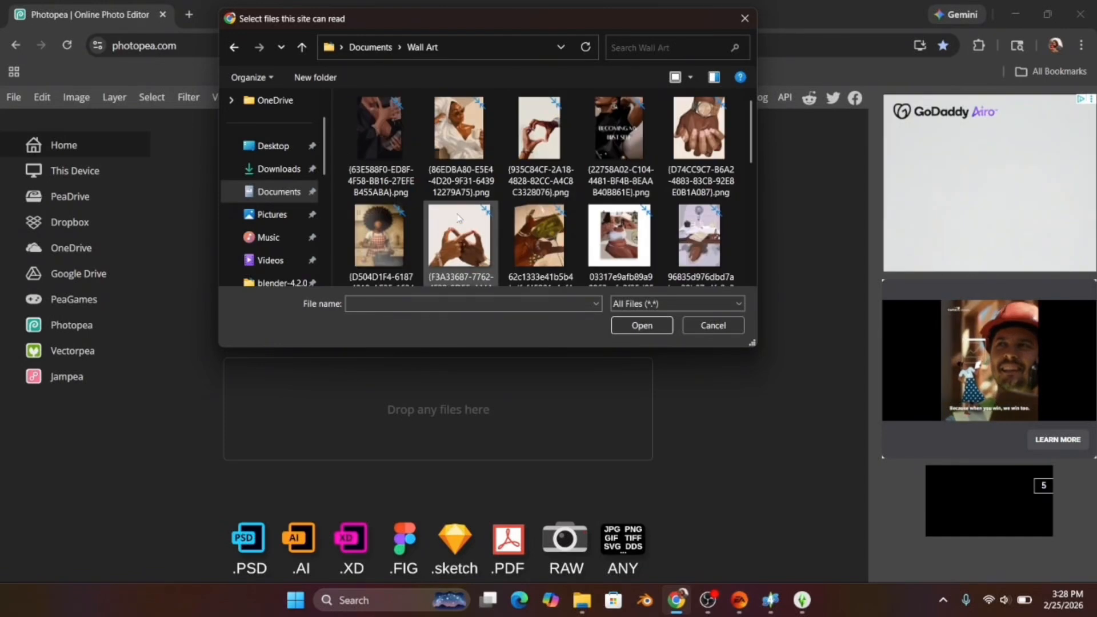
pyautogui.scroll(-10, 541, 151)
pyautogui.scroll(6, 542, 152)
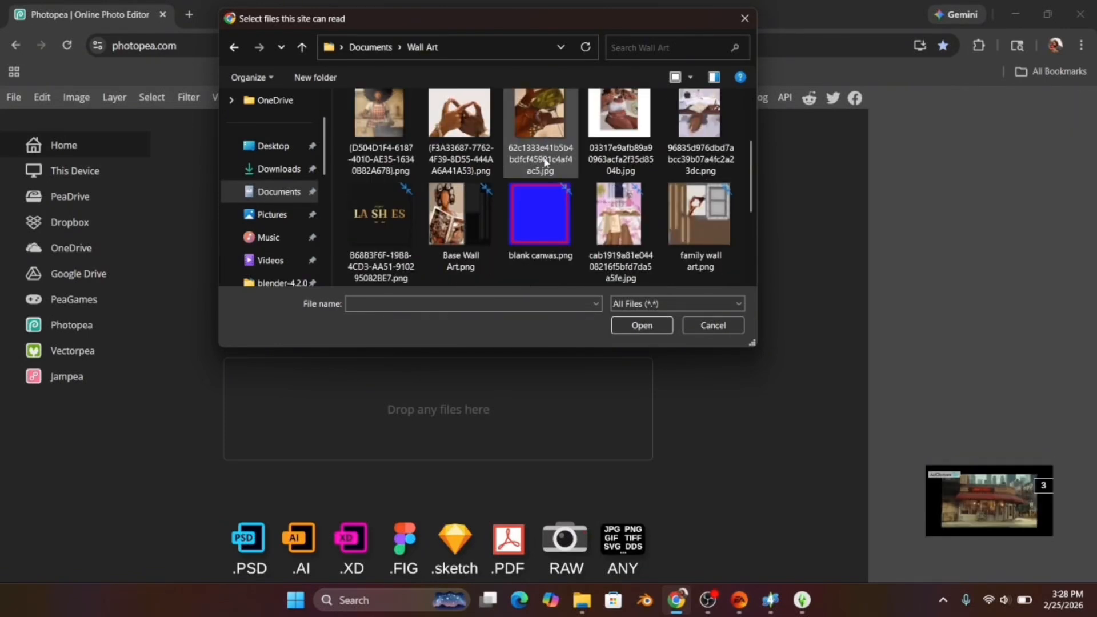
pyautogui.doubleClick(539, 215)
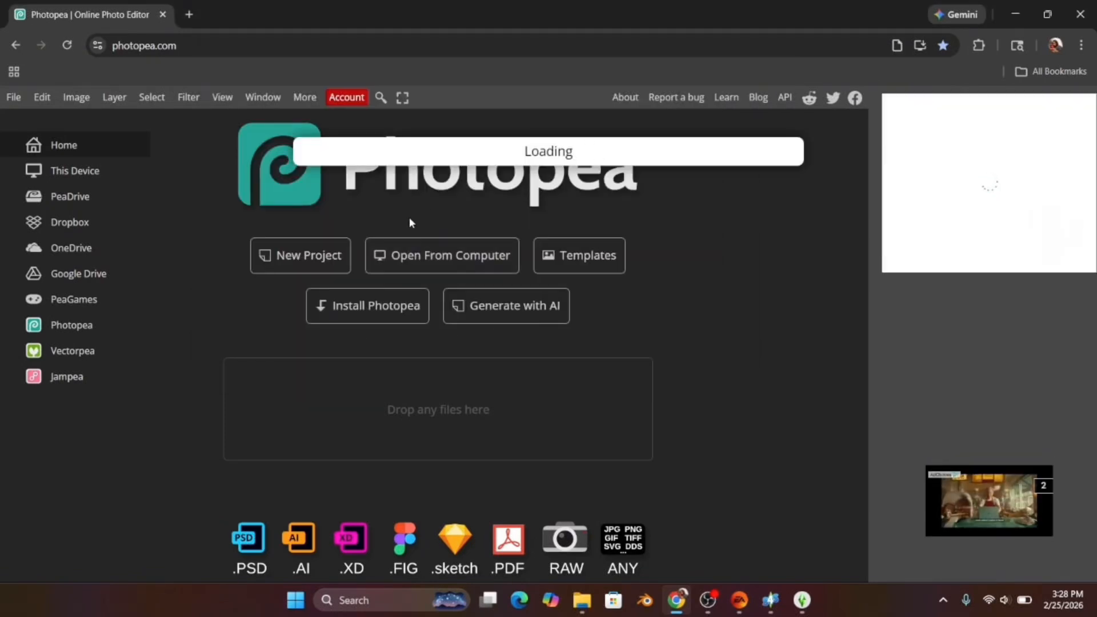
# Open the hands image {935C84CF-2A18-4828-82CC-A4C8C3328076}.png from Documents > Wall Art and copy its layer into the blank canvas.png document.
pyautogui.click(14, 97)
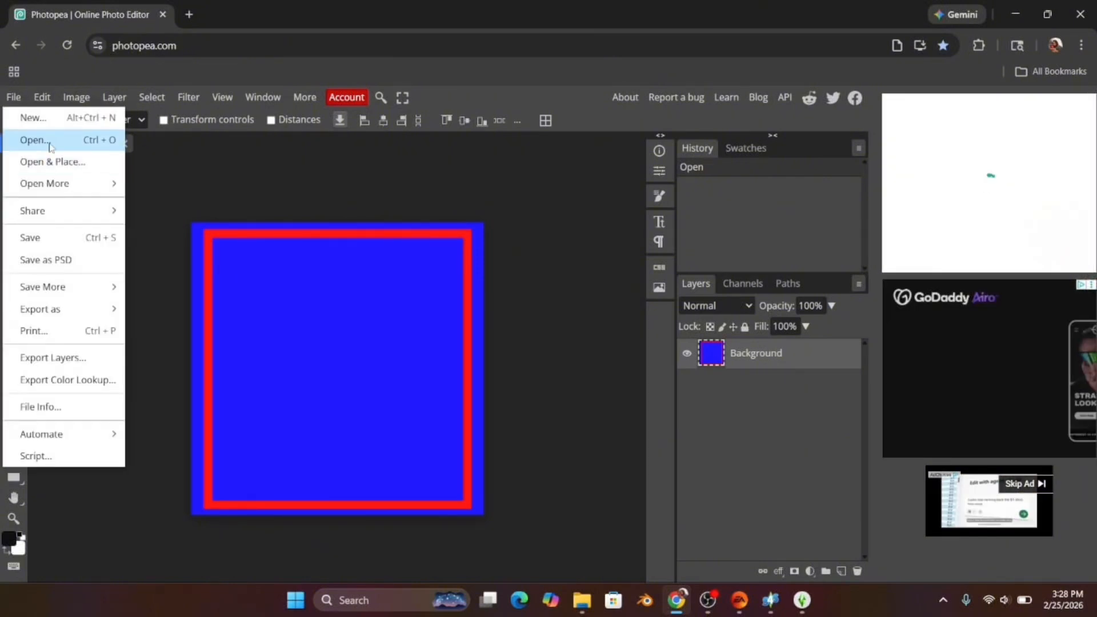
pyautogui.click(50, 144)
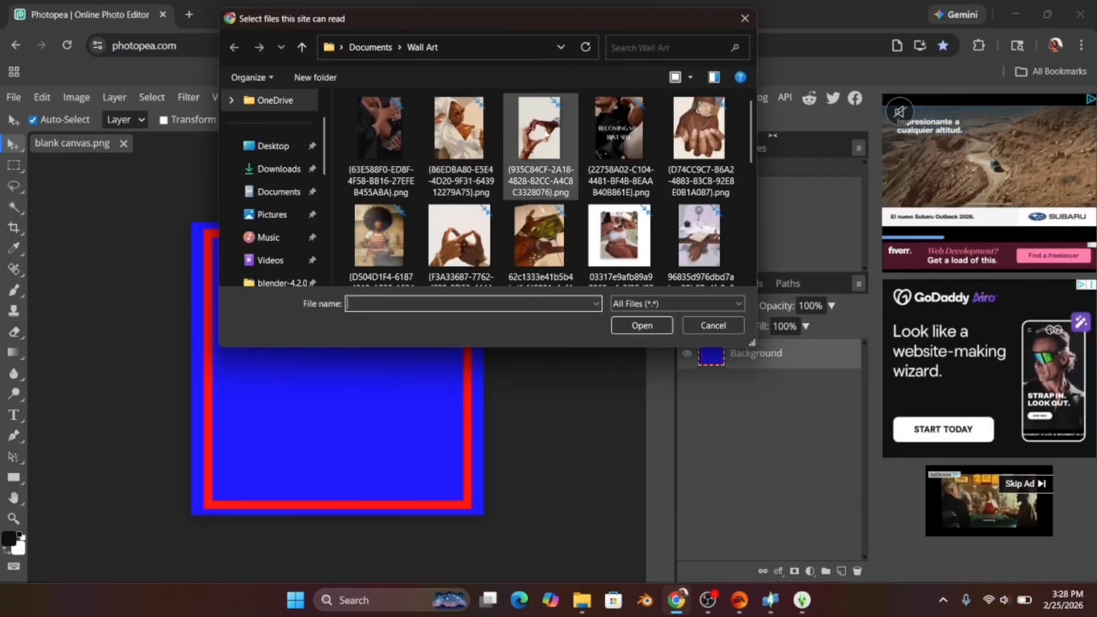
pyautogui.doubleClick(538, 129)
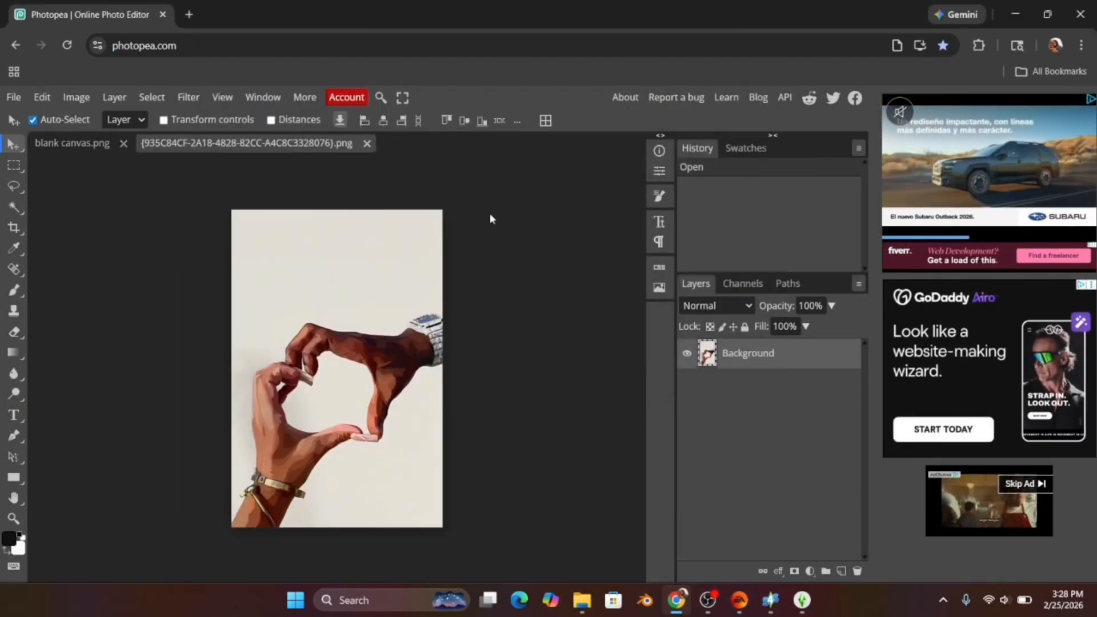
pyautogui.moveTo(740, 357); pyautogui.dragTo(248, 309)
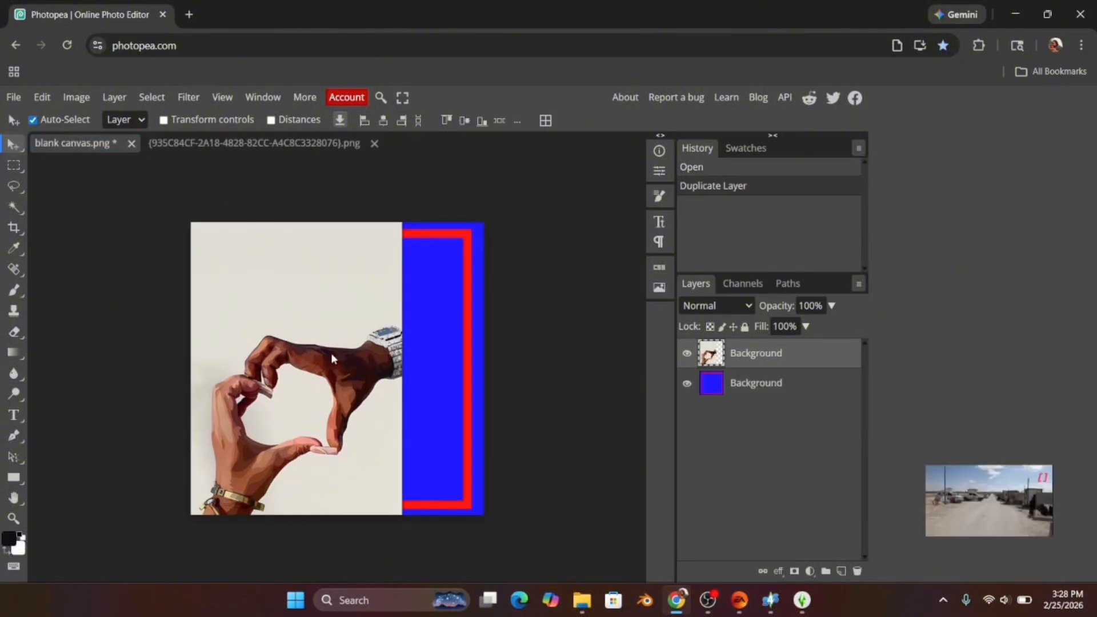
# Stretch the hands layer with Free Transform to about 138.38% width so it covers the full width of the canvas.
pyautogui.click(41, 97)
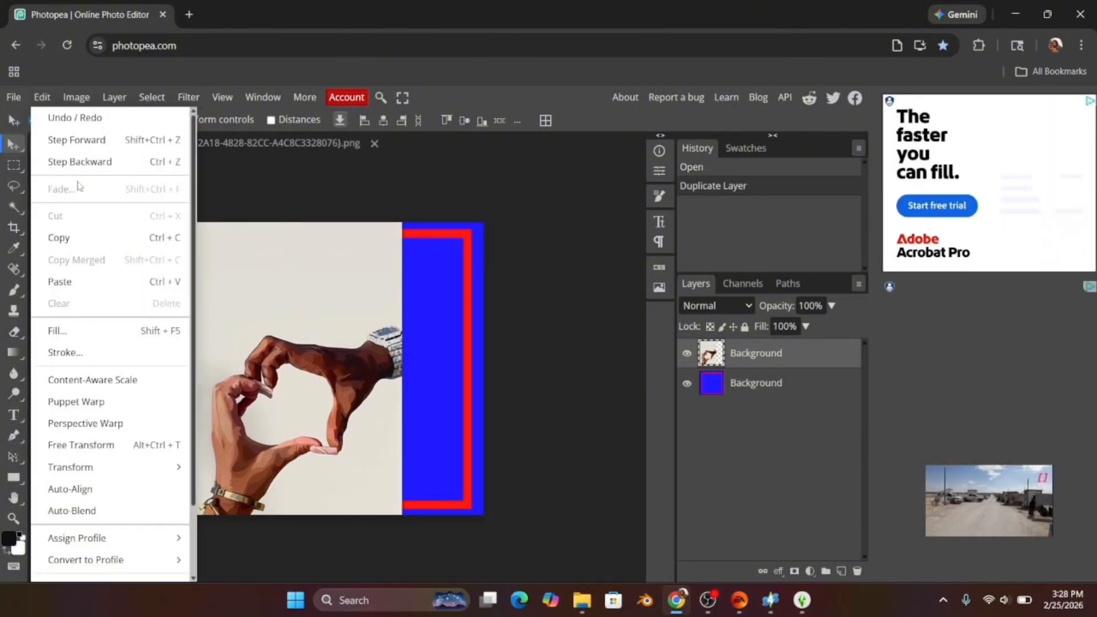
pyautogui.click(110, 450)
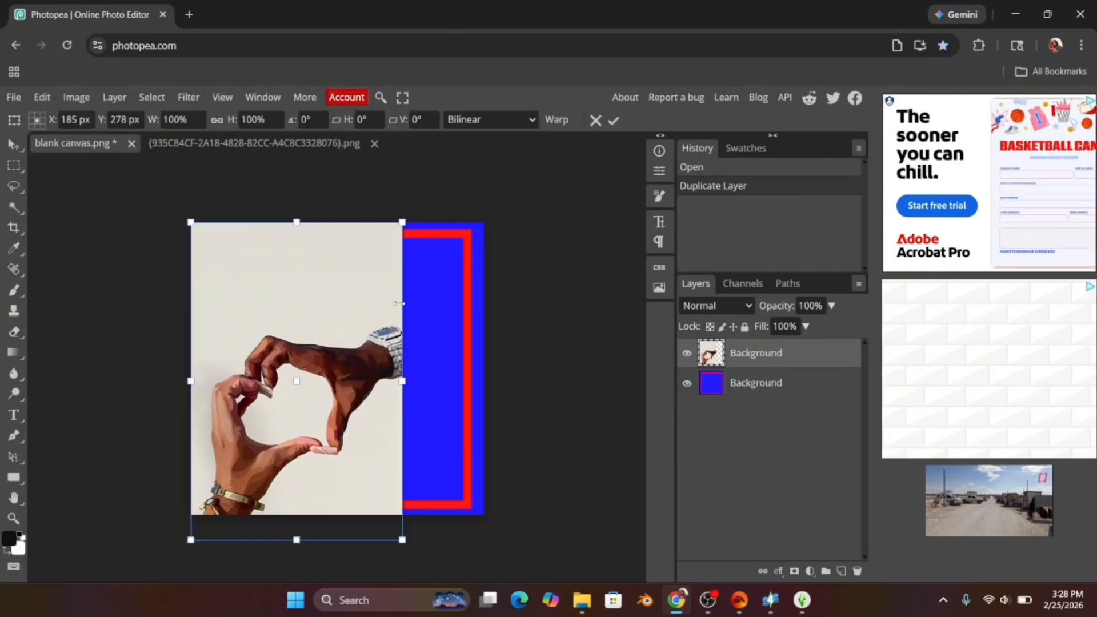
pyautogui.moveTo(402, 381); pyautogui.dragTo(483, 388)
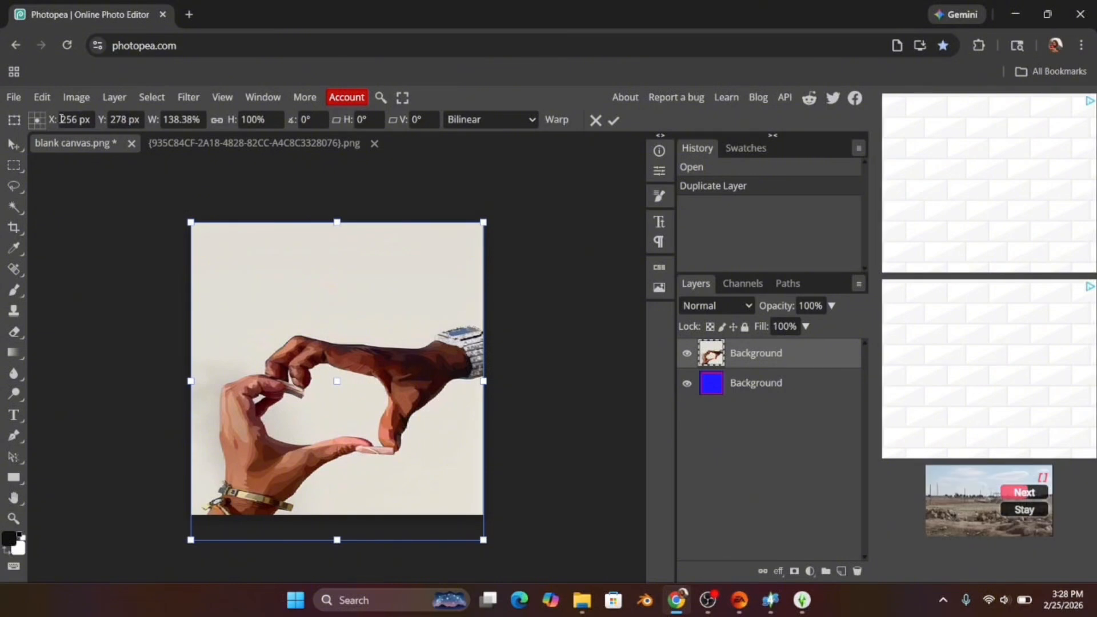
# Export the finished canvas as a PNG image named love in the Documents > Wall Art folder.
pyautogui.click(26, 101)
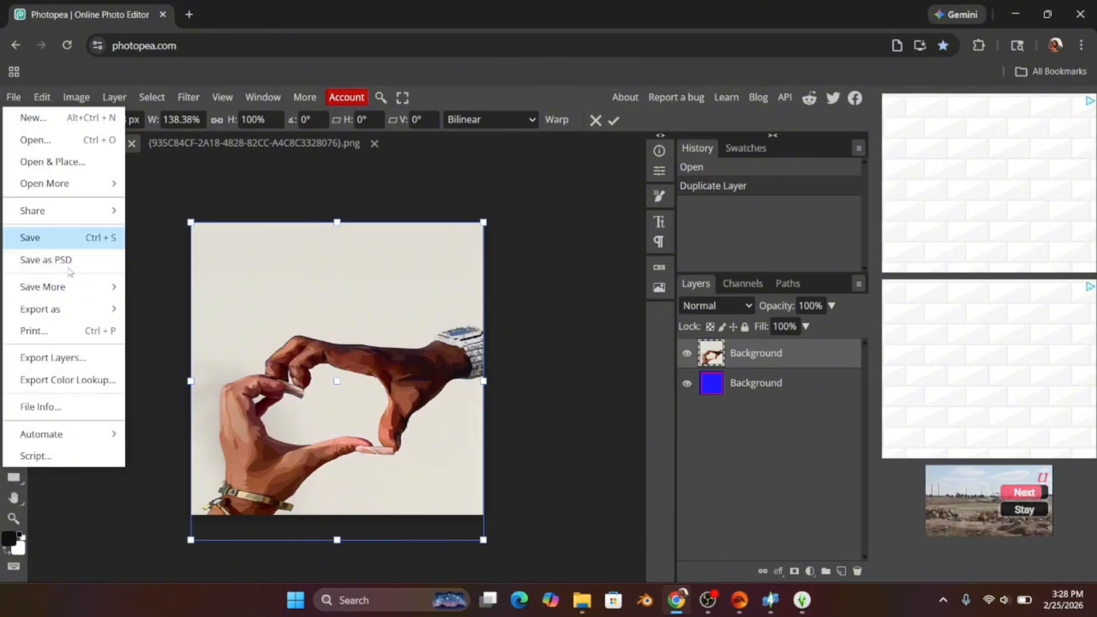
pyautogui.moveTo(71, 310)
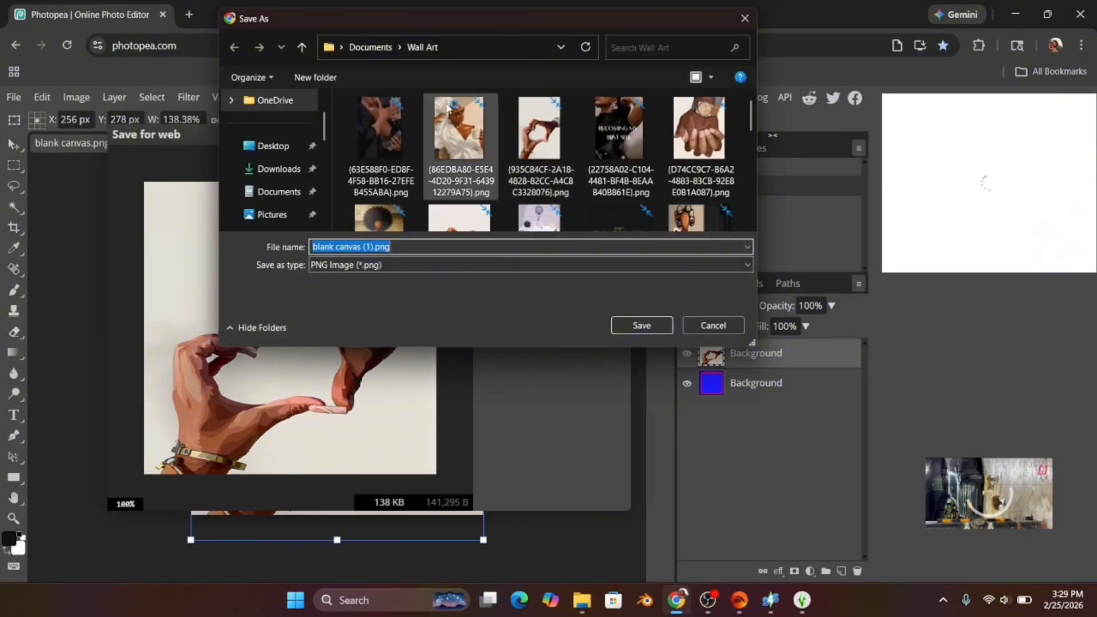
pyautogui.click(399, 245)
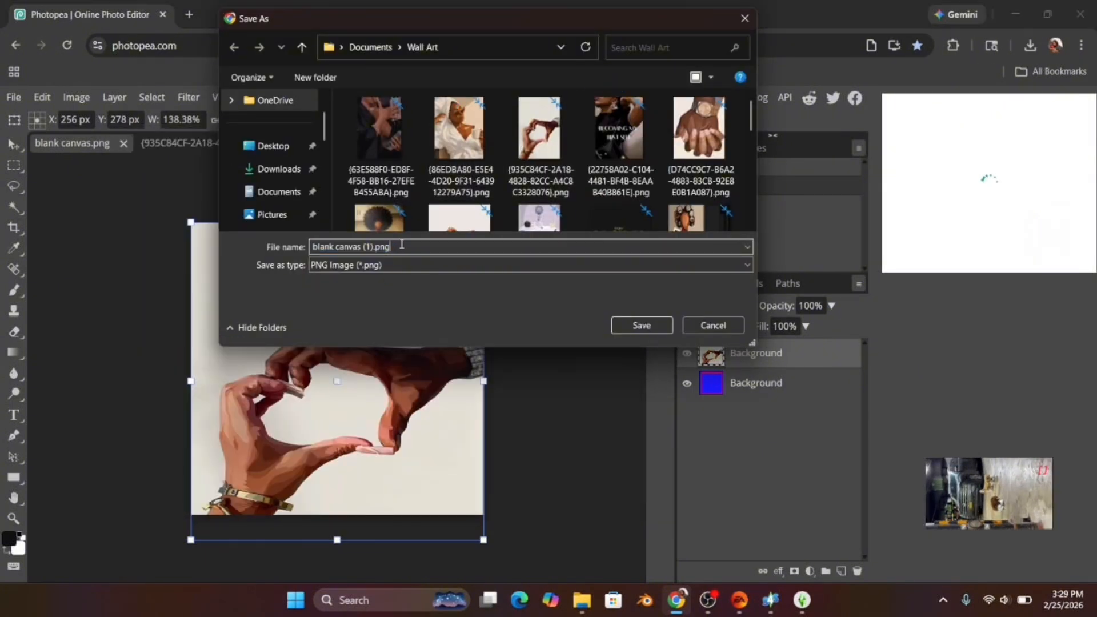
pyautogui.press('BackSpace')
pyautogui.press('BackSpace')
pyautogui.press('BackSpace')
pyautogui.press('BackSpace')
pyautogui.press('BackSpace')
pyautogui.press('BackSpace')
pyautogui.press('BackSpace')
pyautogui.press('BackSpace')
pyautogui.press('BackSpace')
pyautogui.press('BackSpace')
pyautogui.press('BackSpace')
pyautogui.press('BackSpace')
pyautogui.press('BackSpace')
pyautogui.press('BackSpace')
pyautogui.press('BackSpace')
pyautogui.press('BackSpace')
pyautogui.press('BackSpace')
pyautogui.press('BackSpace')
pyautogui.press('BackSpace')
pyautogui.press('BackSpace')
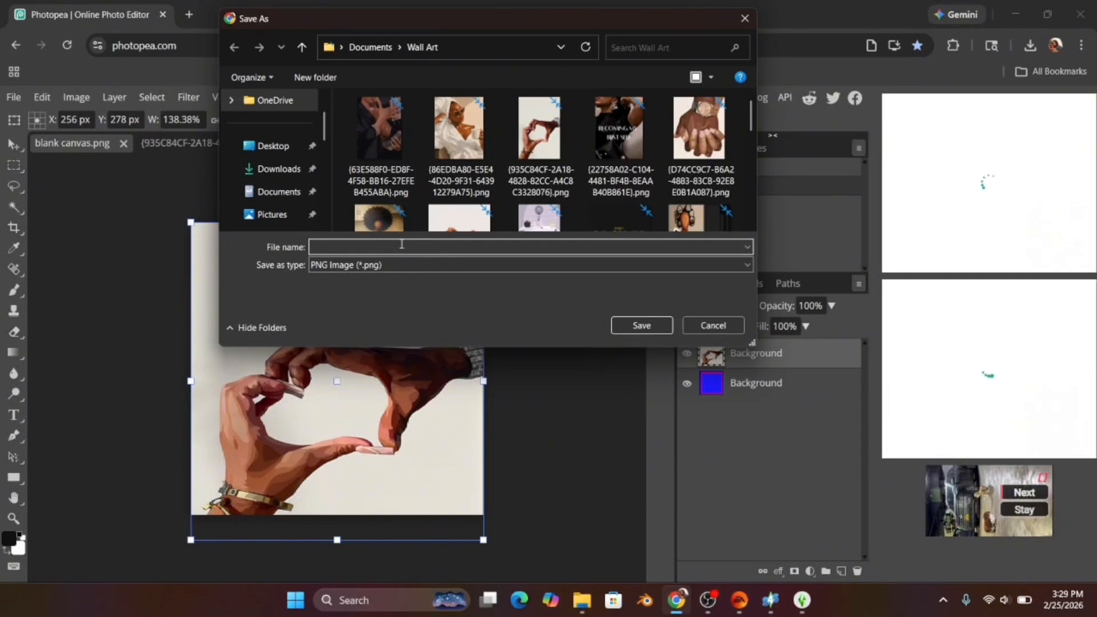
pyautogui.write('love')
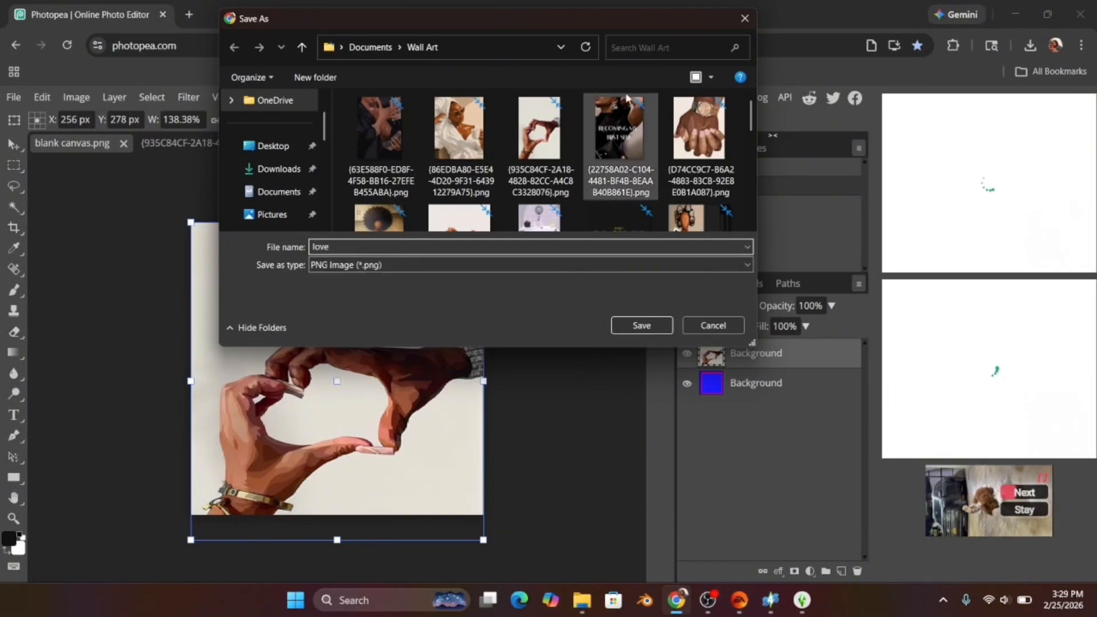
pyautogui.click(638, 325)
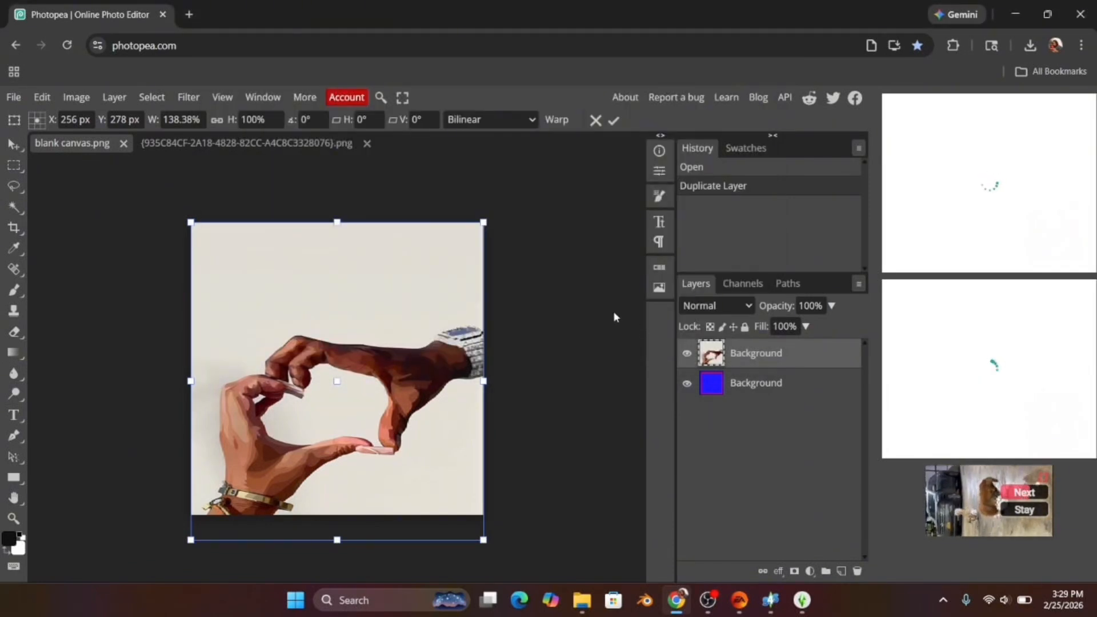
# Switch to Sims 4 Studio, import love.png as the painting's diffuse texture, and check it in the 3D preview.
pyautogui.click(771, 600)
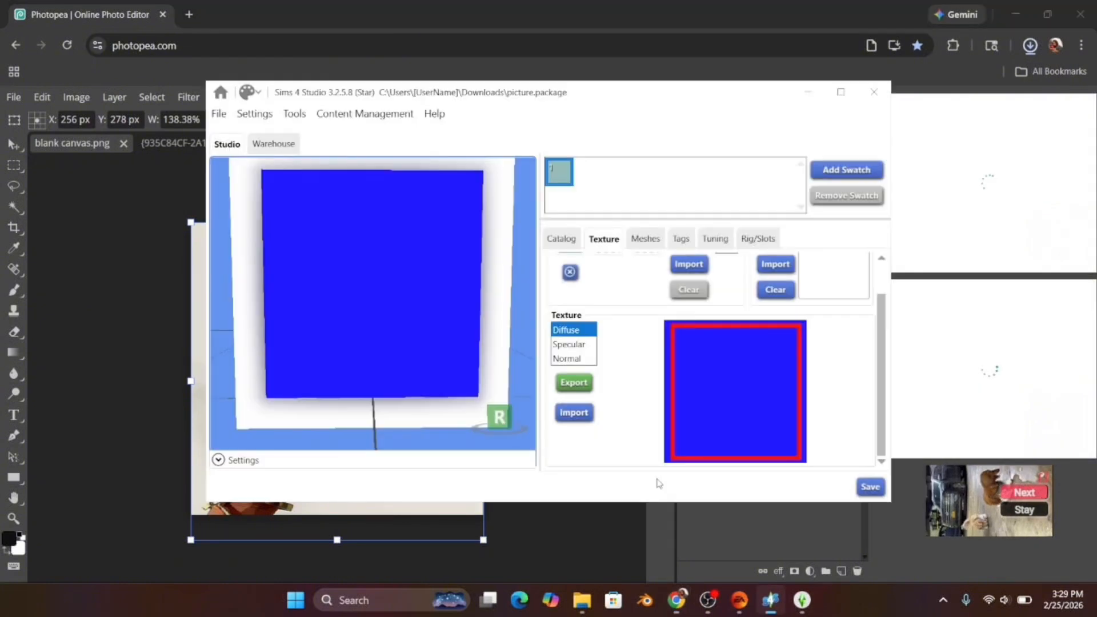
pyautogui.click(573, 412)
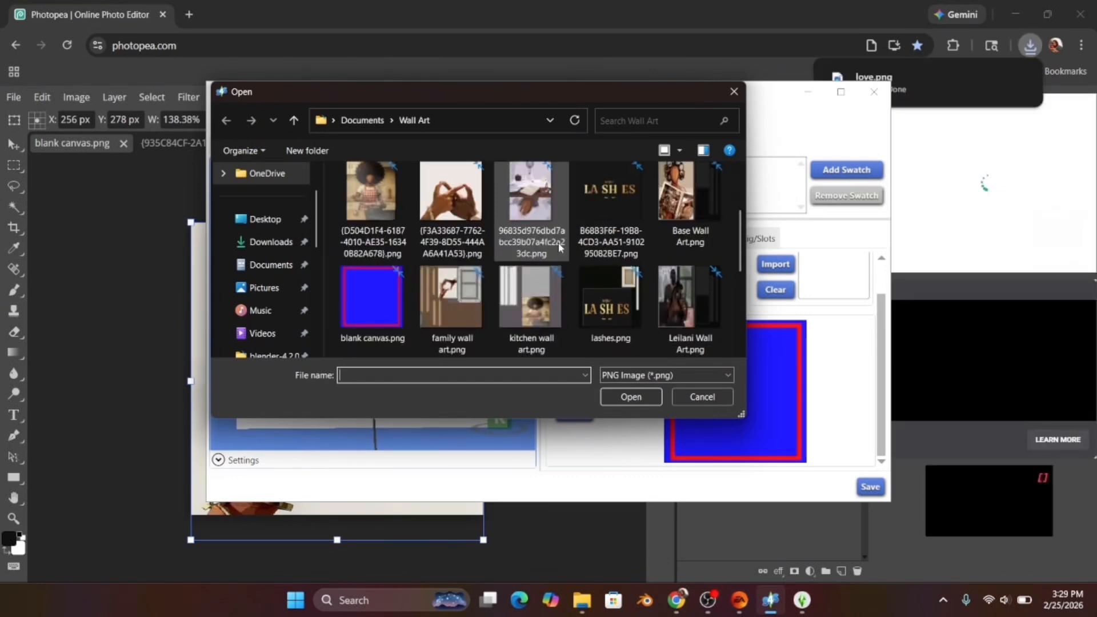
pyautogui.scroll(-3, 562, 248)
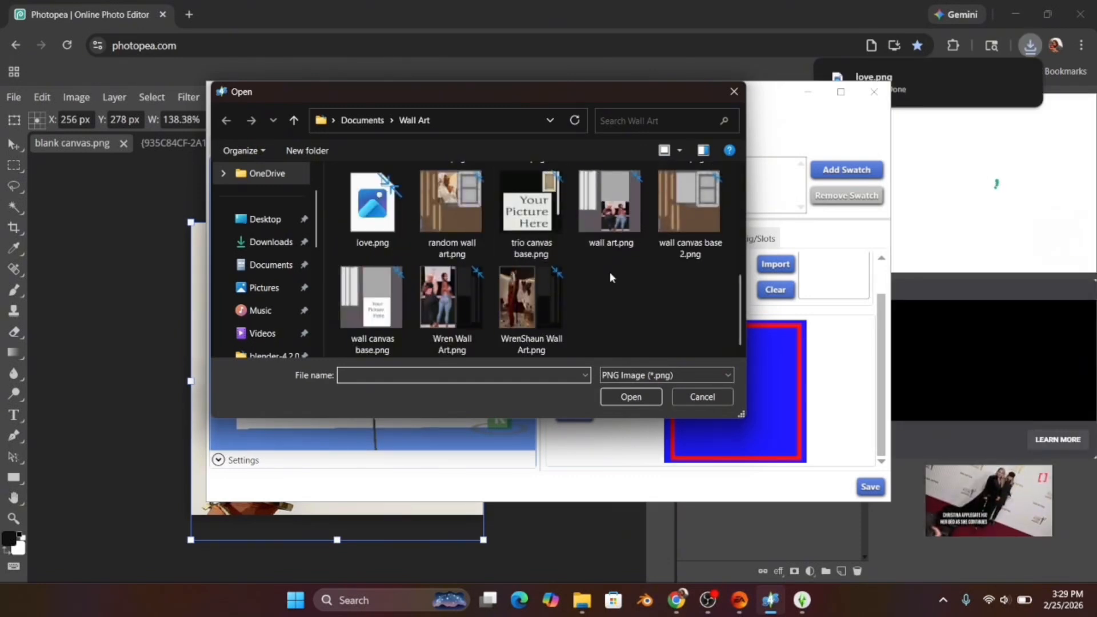
pyautogui.doubleClick(374, 205)
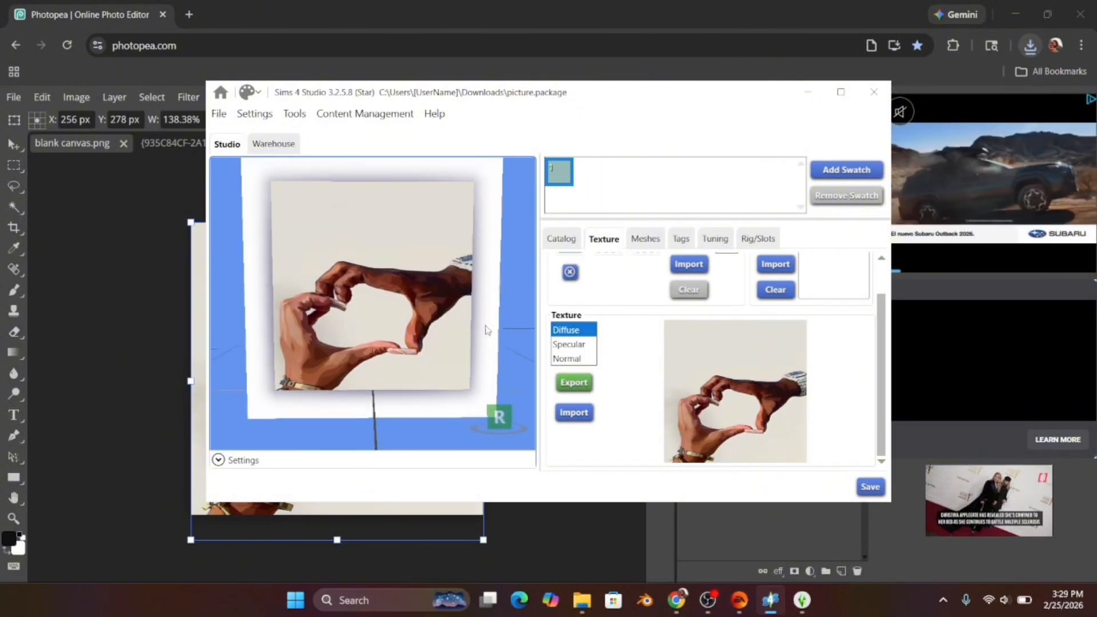
pyautogui.moveTo(487, 331); pyautogui.dragTo(531, 268)
# Show the three-tile painting's catalog details.
pyautogui.click(562, 239)
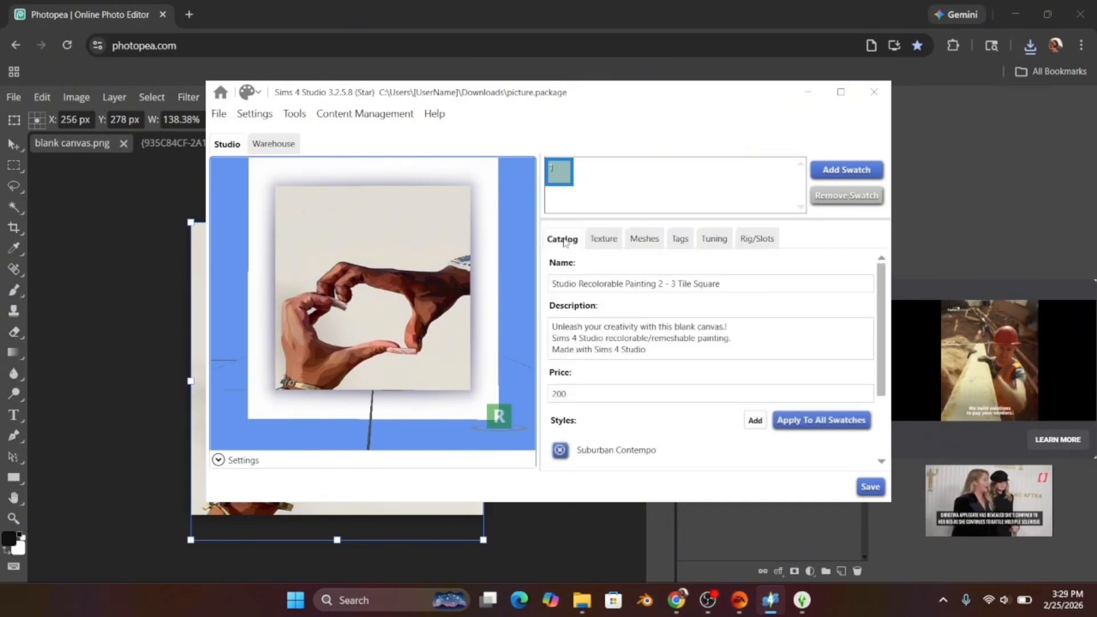